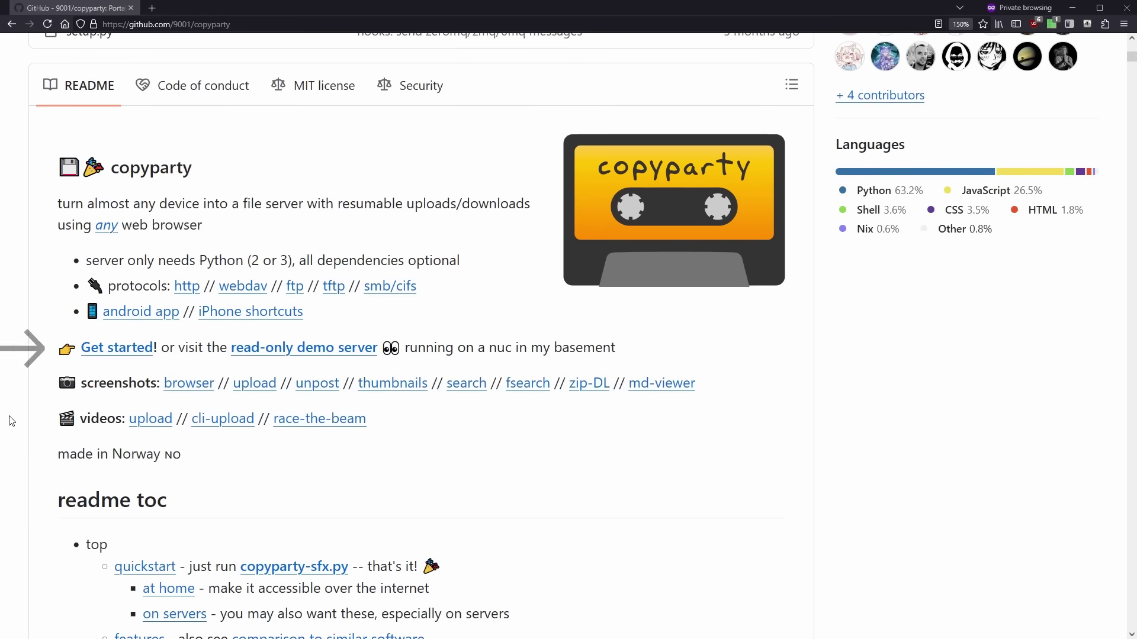
Step: Download copyparty-sfx.py from the GitHub quickstart section and run it from Firefox's downloads
{"action": "left_click", "coordinate": [124, 355]}
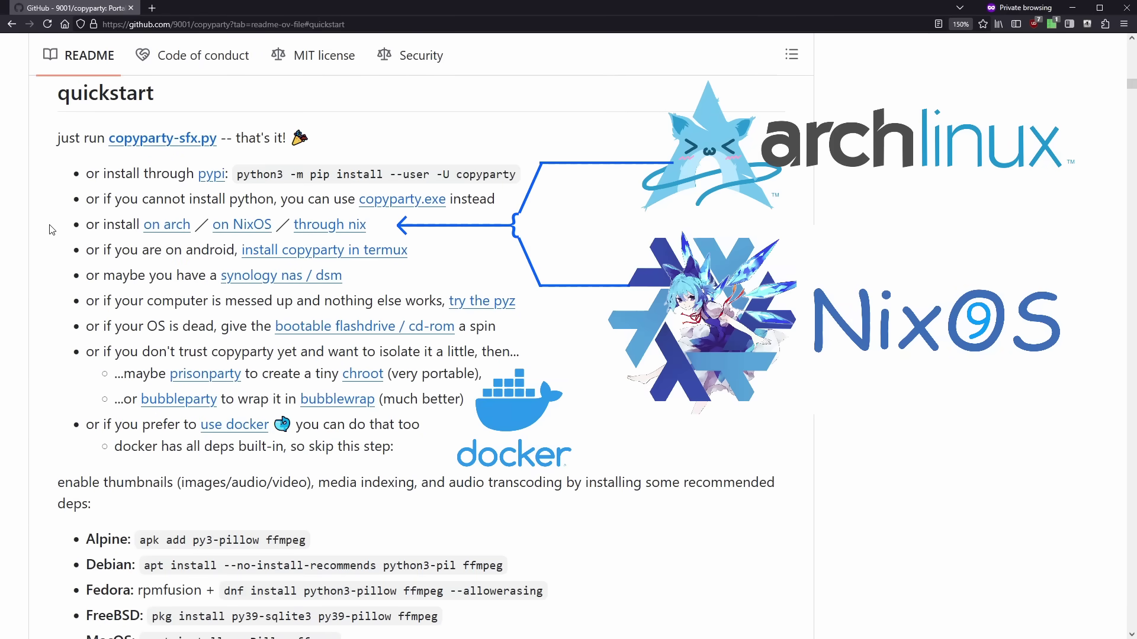
{"action": "left_click", "coordinate": [139, 143]}
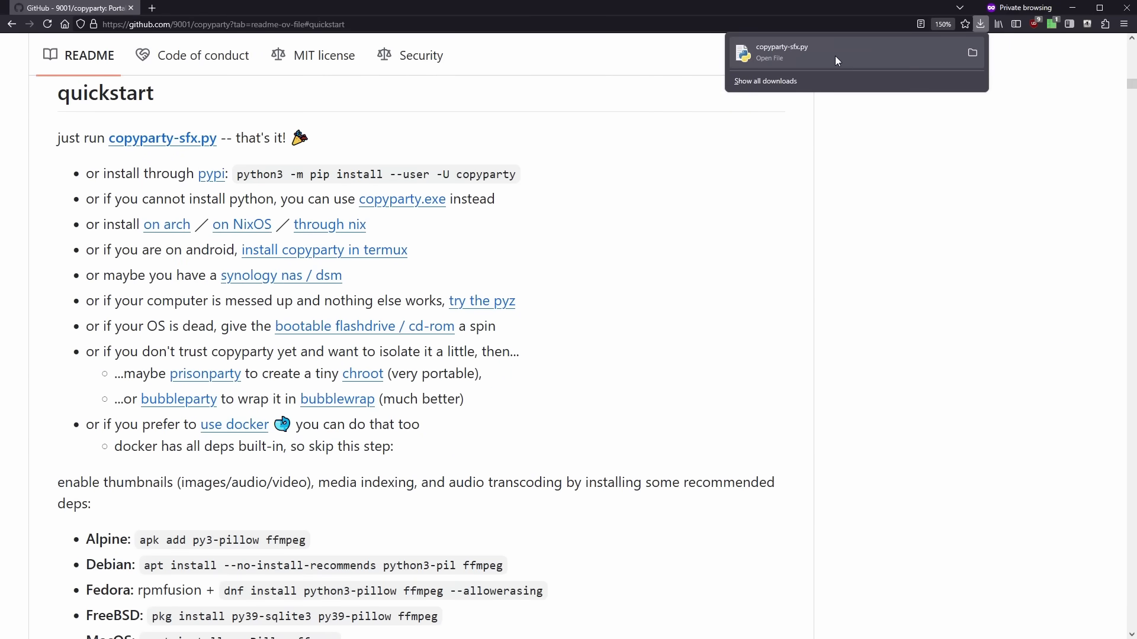
{"action": "left_click", "coordinate": [835, 56]}
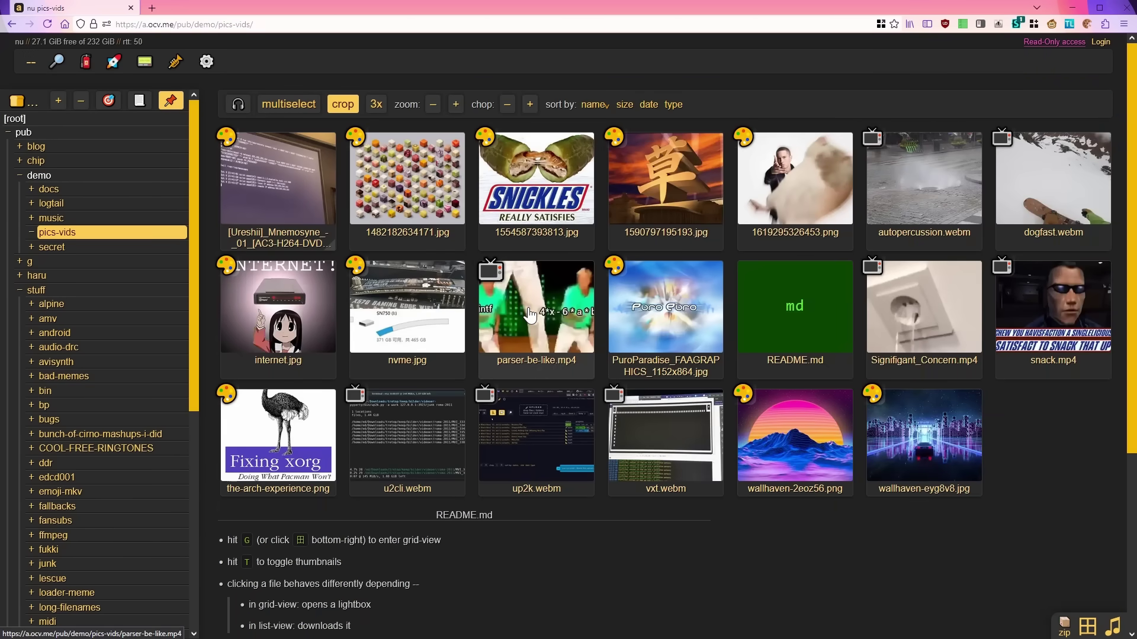
Step: Browse pictures in the lightbox viewer and download the autopercussion.webm video
{"action": "key", "text": "question"}
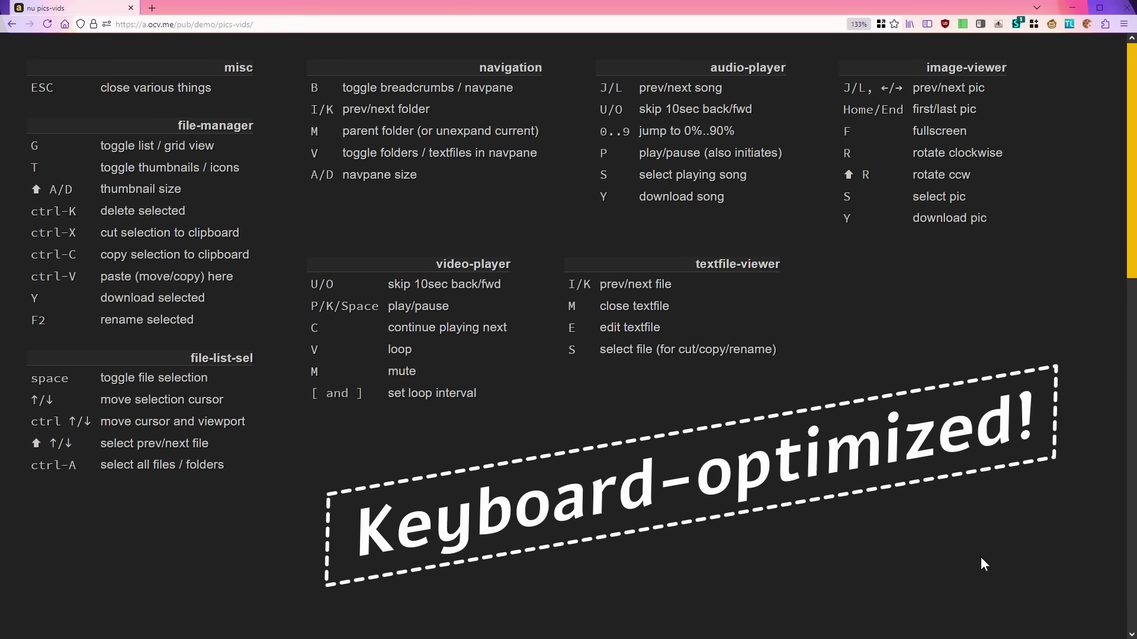
{"action": "key", "text": "Escape"}
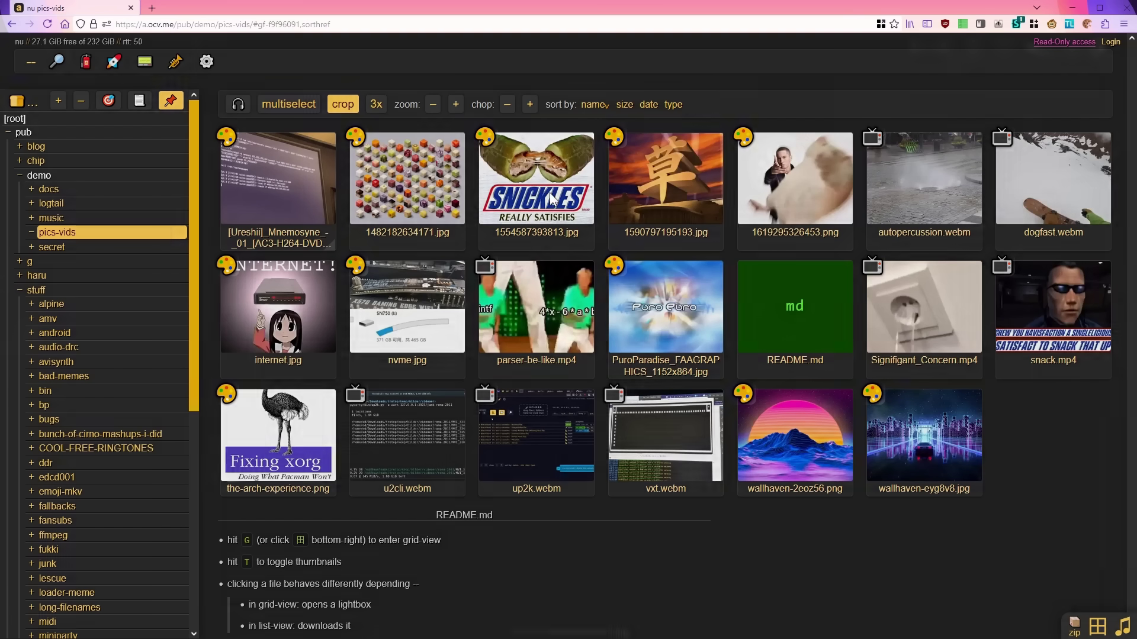
{"action": "left_click", "coordinate": [550, 192]}
{"action": "key", "text": "Right"}
{"action": "key", "text": "Right"}
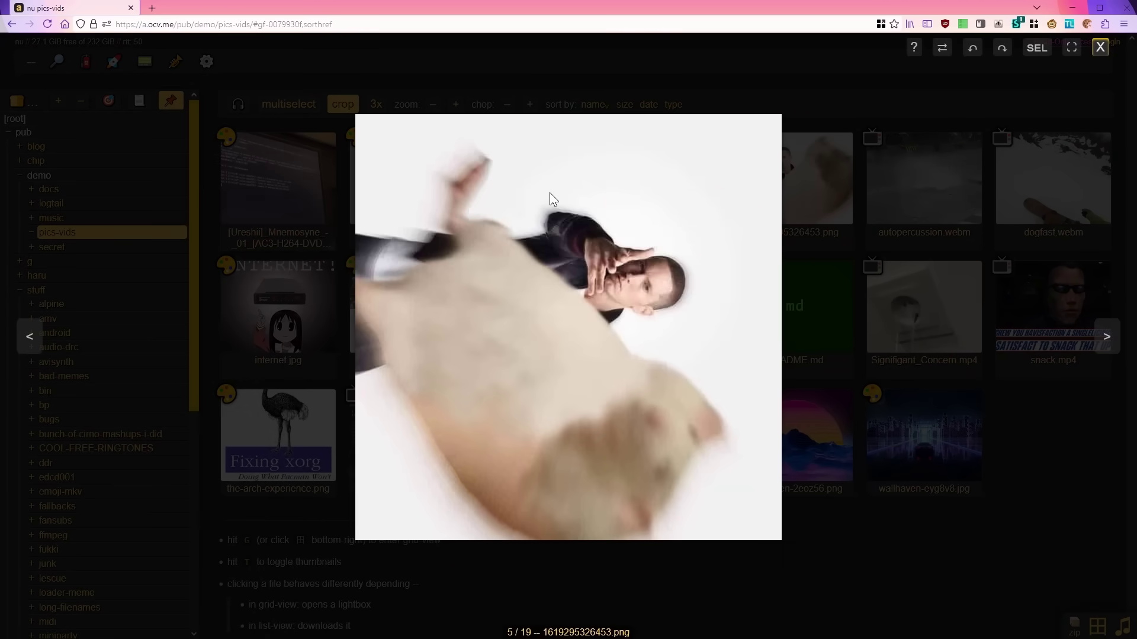
{"action": "key", "text": "Right"}
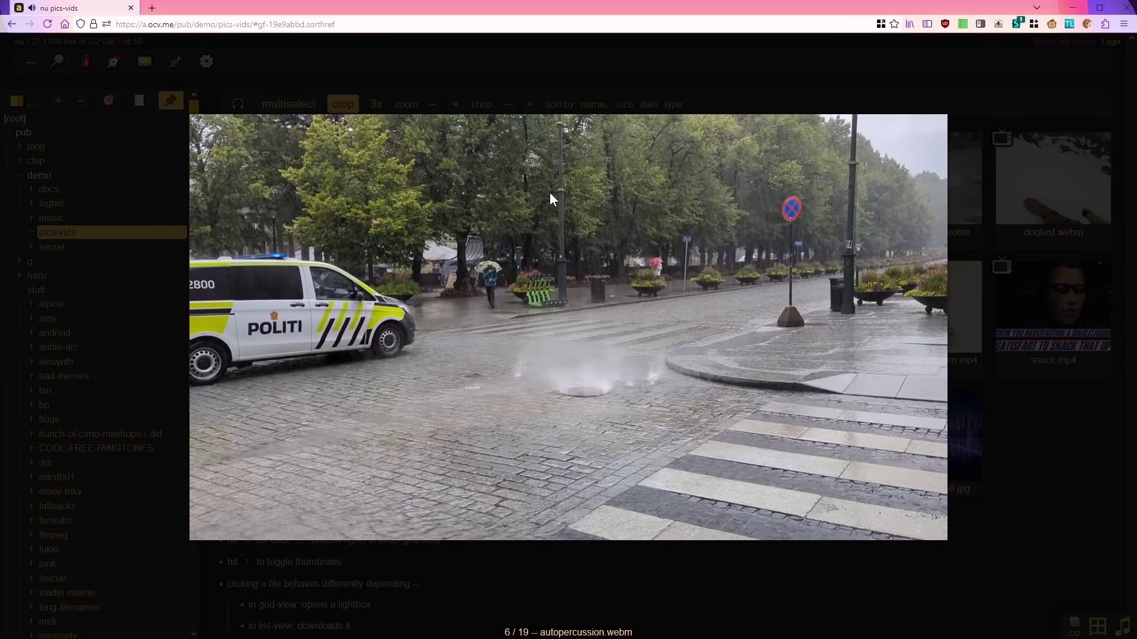
{"action": "key", "text": "r"}
{"action": "key", "text": "r"}
{"action": "key", "text": "r"}
{"action": "key", "text": "r"}
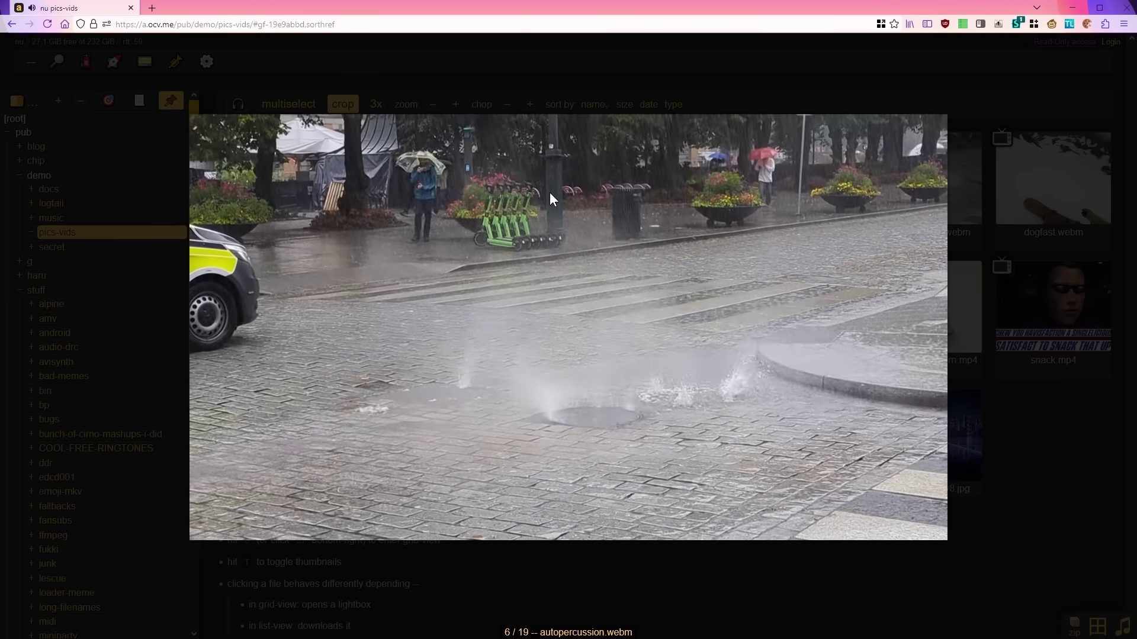
{"action": "key", "text": "y"}
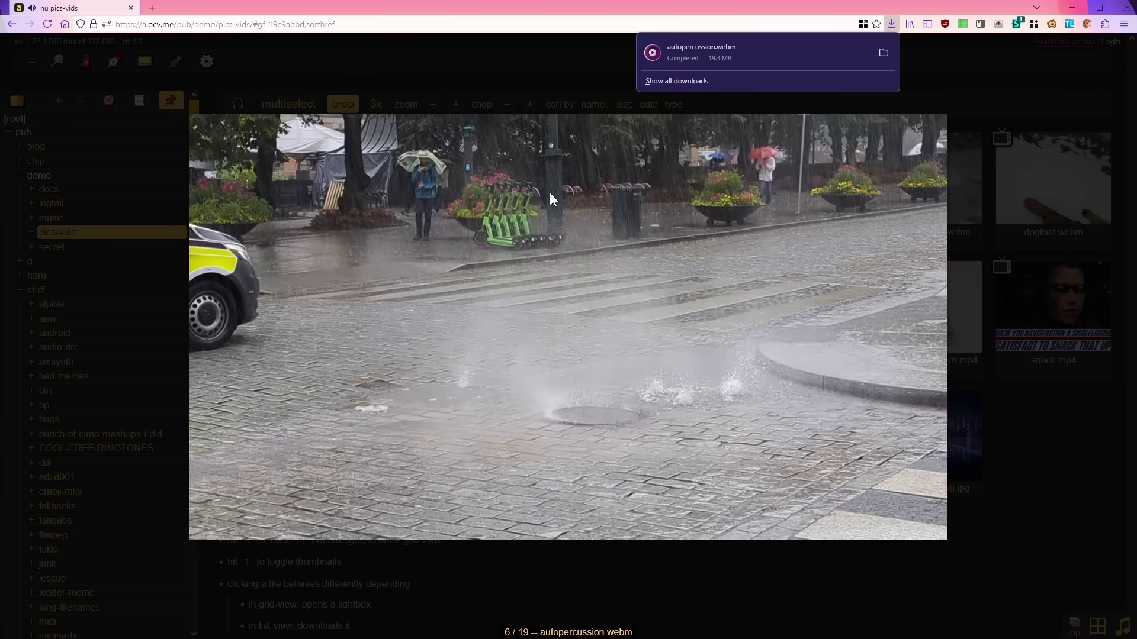
{"action": "key", "text": "Escape"}
Step: Zip-download five files starting at dogfast.webm, then the whole demo folder from pub
{"action": "key", "text": "shift+Down"}
{"action": "key", "text": "shift+Down"}
{"action": "key", "text": "shift+Down"}
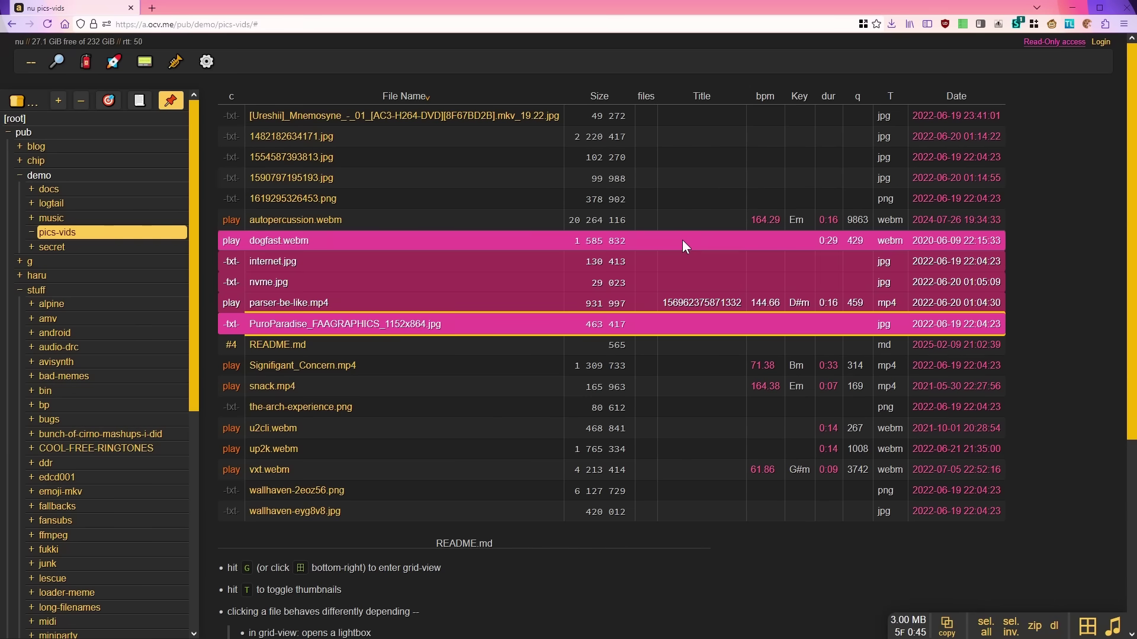
{"action": "left_click", "coordinate": [1055, 627]}
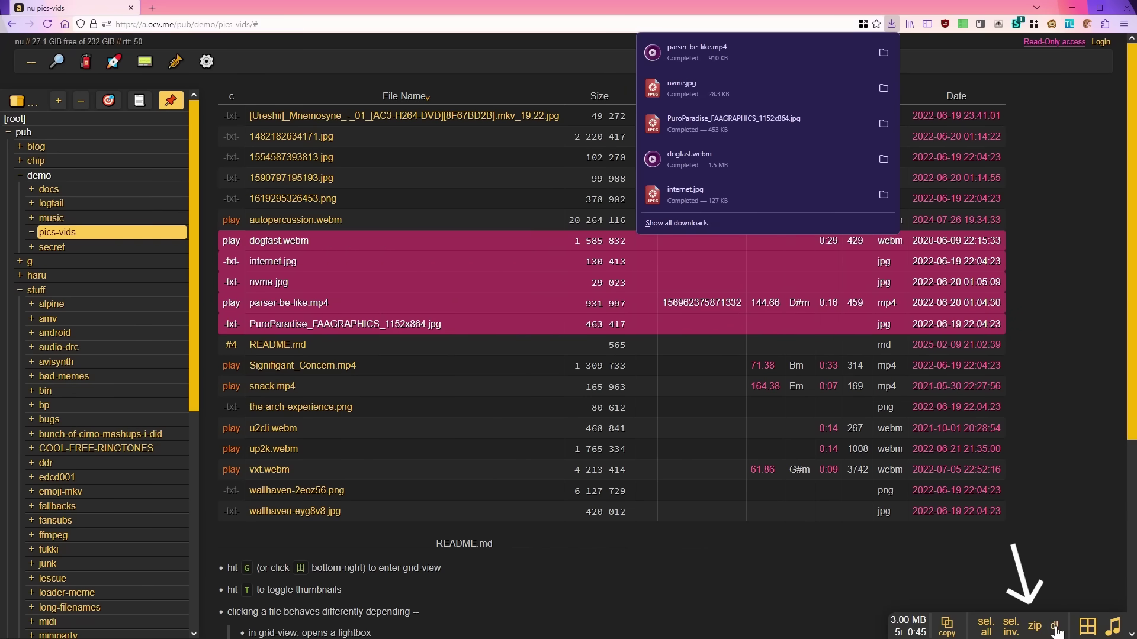
{"action": "left_click", "coordinate": [1035, 629]}
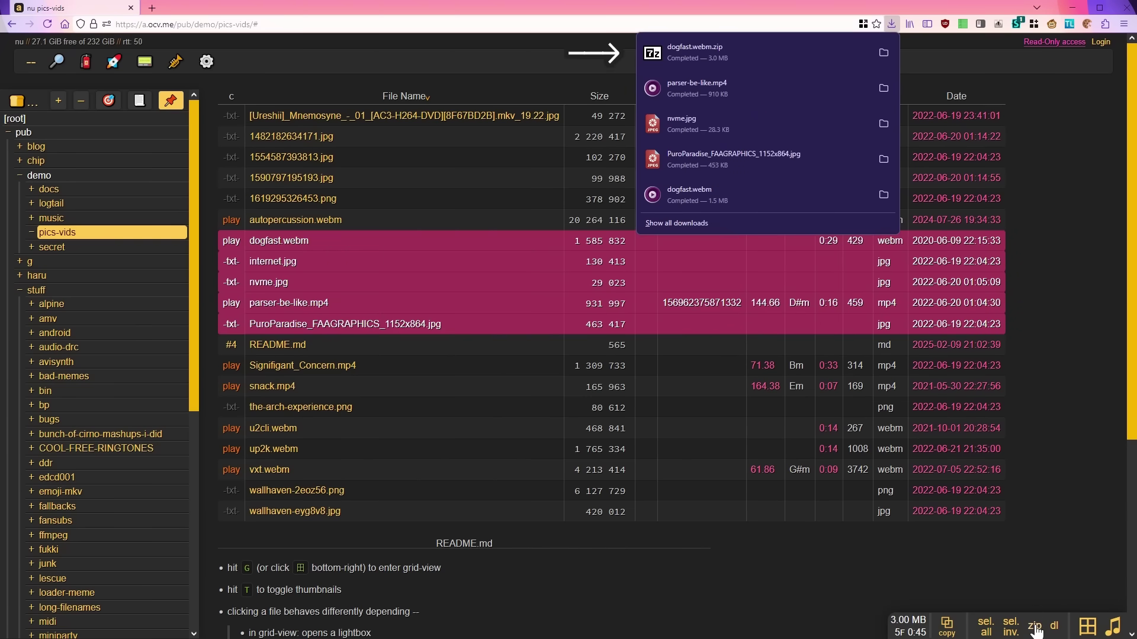
{"action": "left_click", "coordinate": [23, 132]}
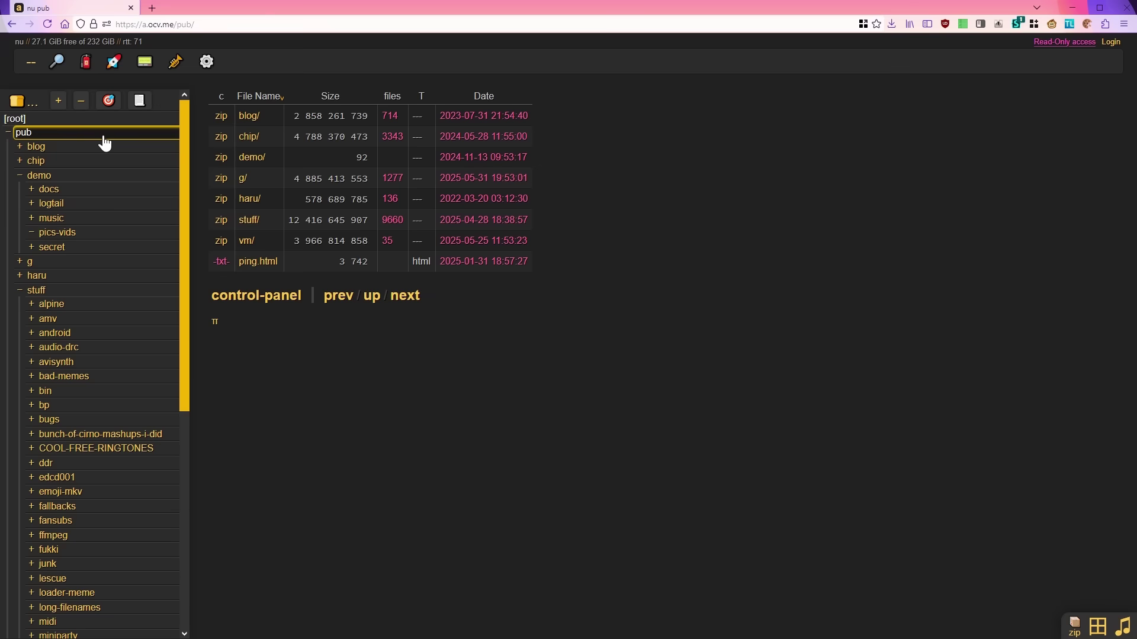
{"action": "left_click", "coordinate": [219, 157]}
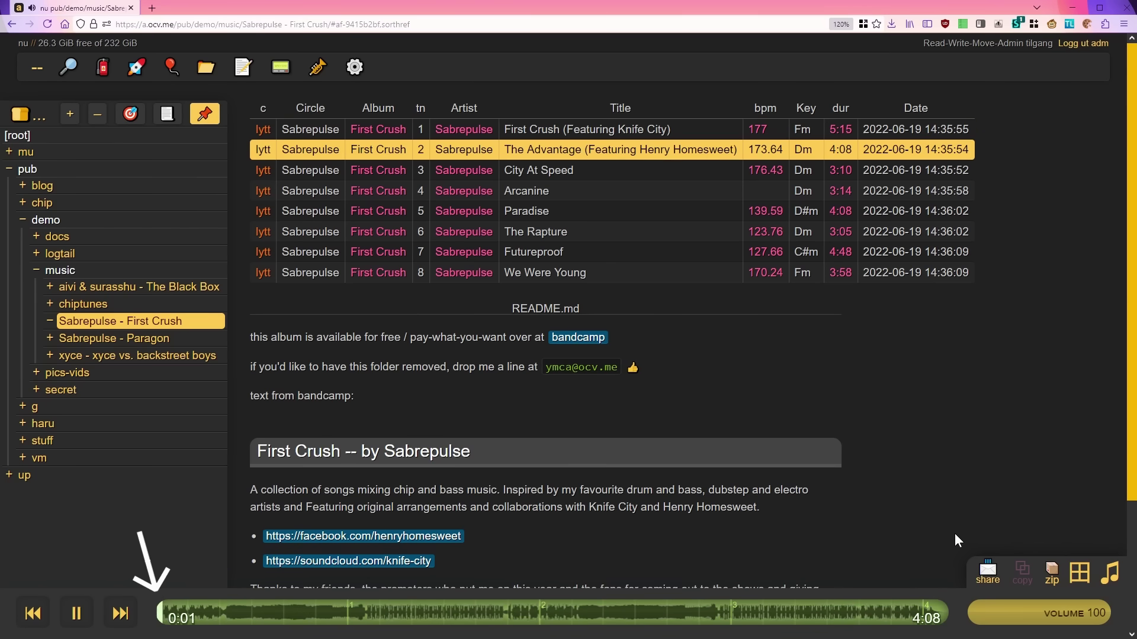
Step: Play bj-skys.s3z in music/chiptunes and bring up the audio player settings
{"action": "left_click", "coordinate": [265, 207]}
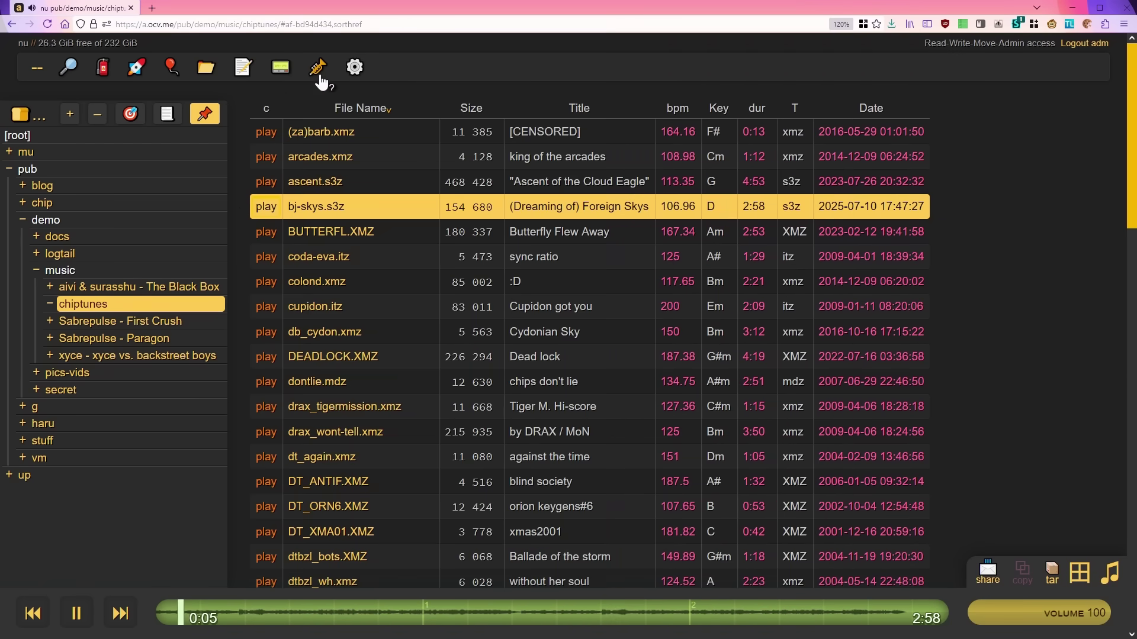
{"action": "left_click", "coordinate": [318, 68]}
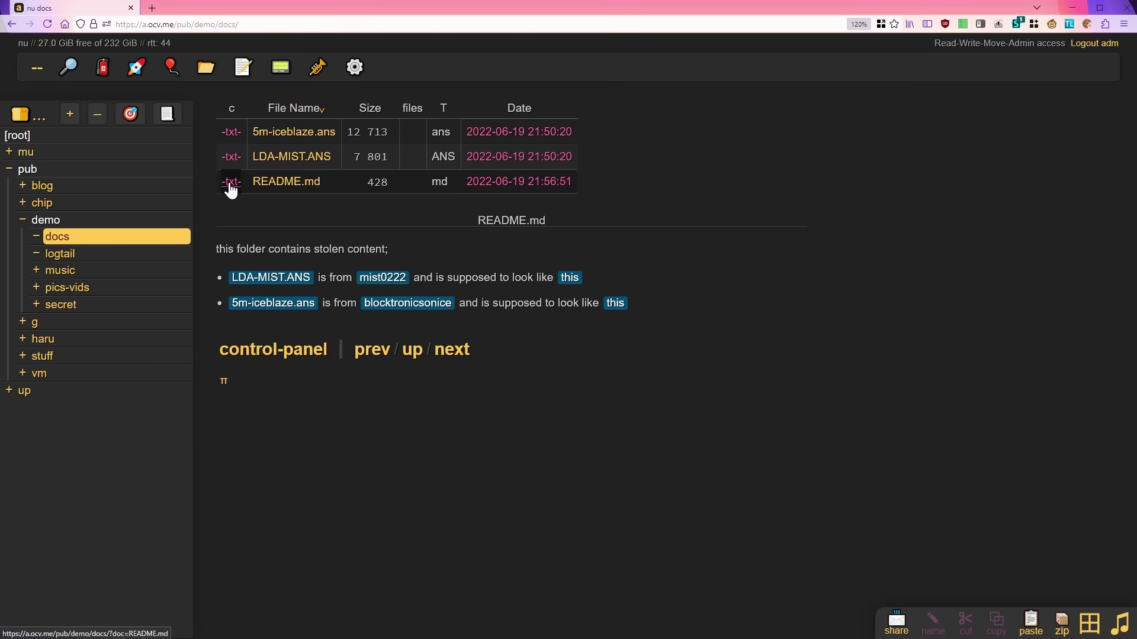
Step: Preview README.md, the LDA-MIST.ANS ANSI art, and lipsum.txt followed live as it grows
{"action": "left_click", "coordinate": [228, 188]}
{"action": "left_click", "coordinate": [149, 207]}
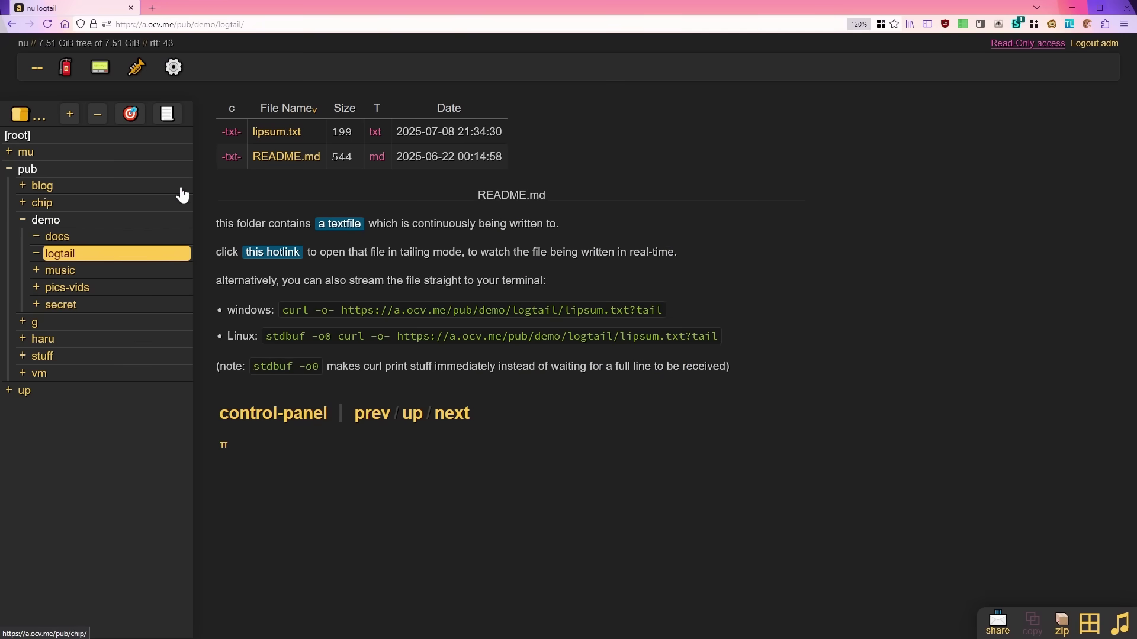
{"action": "left_click", "coordinate": [228, 131]}
{"action": "left_click", "coordinate": [584, 118]}
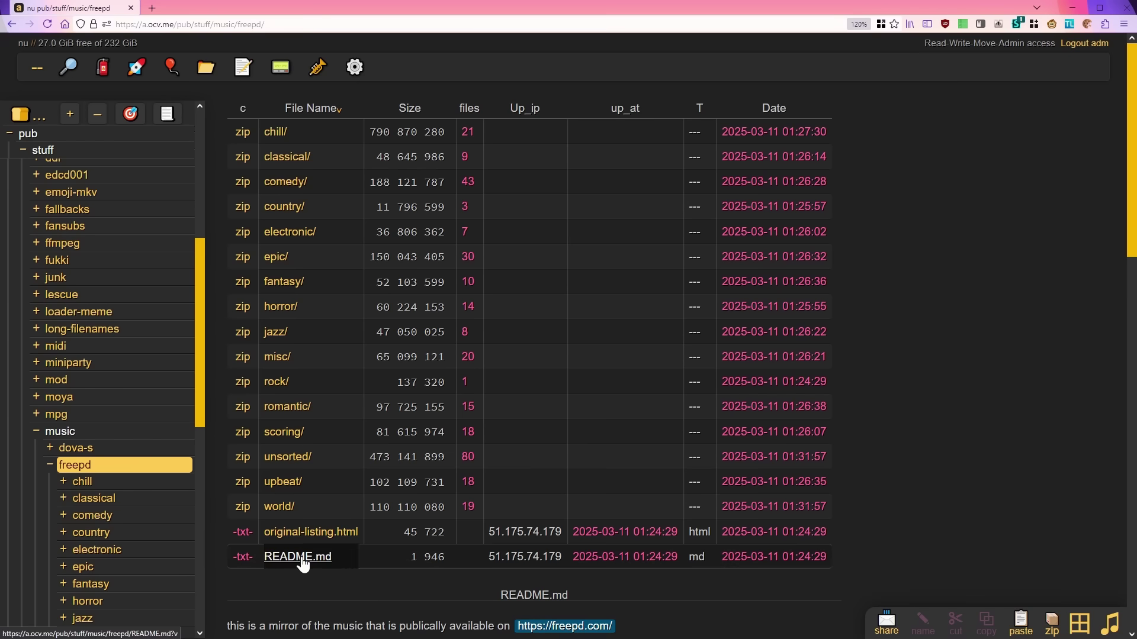
Step: Add a heading to the freepd README.md in the basic editor and save it
{"action": "left_click", "coordinate": [293, 553]}
{"action": "scroll", "coordinate": [944, 409], "scroll_direction": "down", "scroll_amount": 3}
{"action": "scroll", "coordinate": [945, 463], "scroll_direction": "down", "scroll_amount": 1}
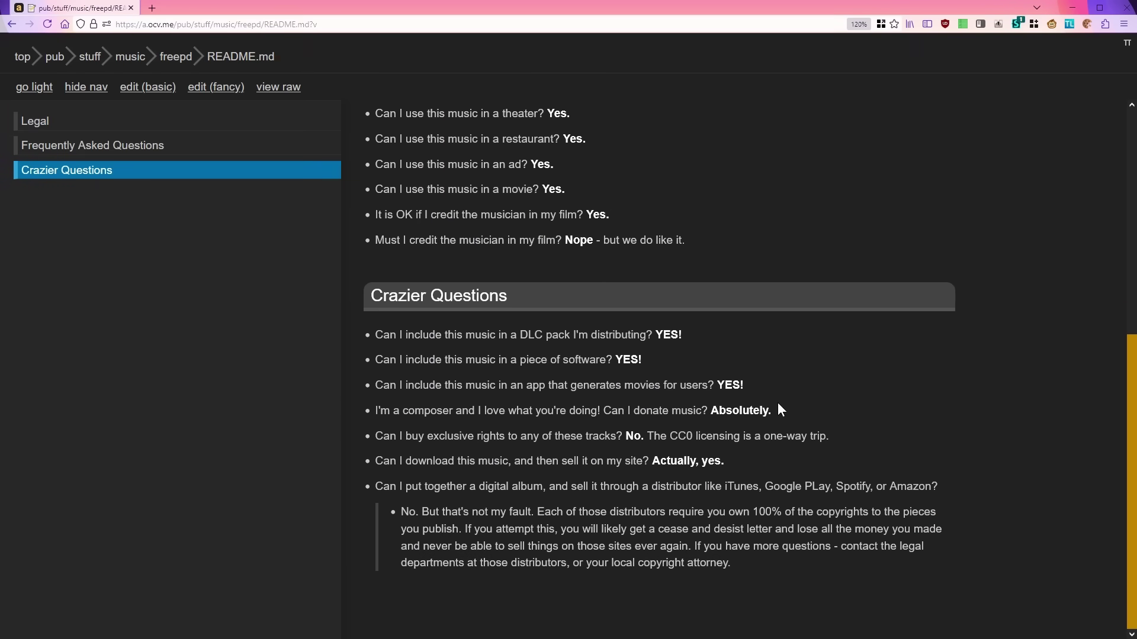
{"action": "left_click", "coordinate": [147, 86]}
{"action": "type", "text": "cool stuff"}
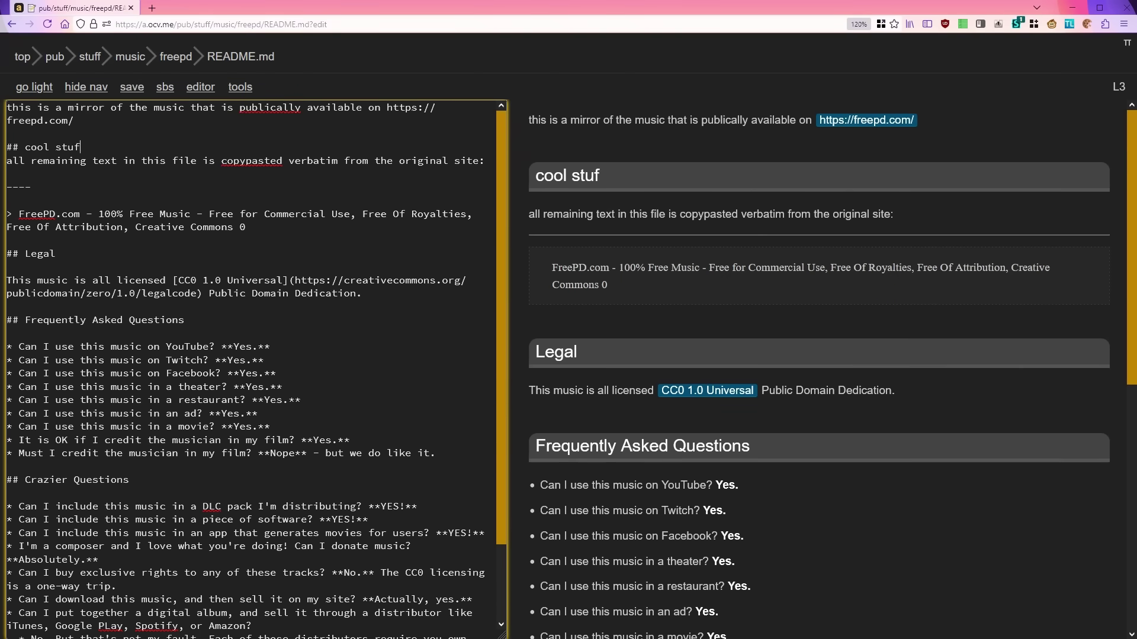
{"action": "key", "text": "ctrl+s"}
{"action": "left_click", "coordinate": [240, 56]}
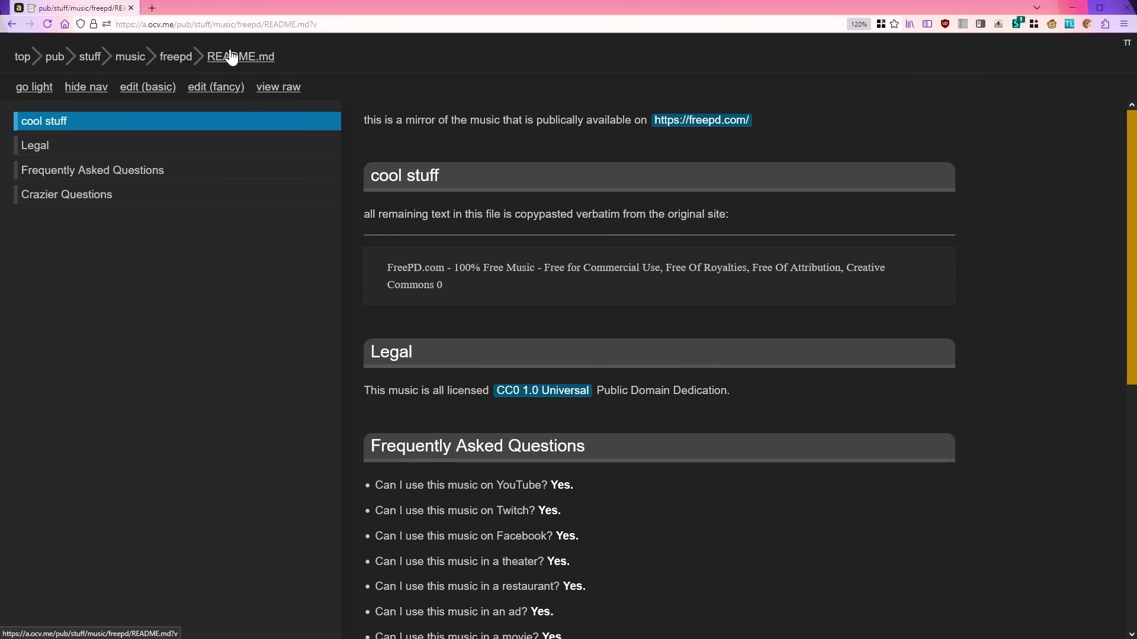
Step: In the fancy editor, rename the heading to 'cooler stuff' and quote 'i use copyparty btw'
{"action": "left_click", "coordinate": [212, 86]}
{"action": "left_click", "coordinate": [385, 51]}
{"action": "left_click", "coordinate": [287, 132]}
{"action": "key", "text": "ctrl+Left"}
{"action": "type", "text": "er"}
{"action": "key", "text": "End"}
{"action": "key", "text": "Return"}
{"action": "key", "text": "Return"}
{"action": "type", "text": "i use"}
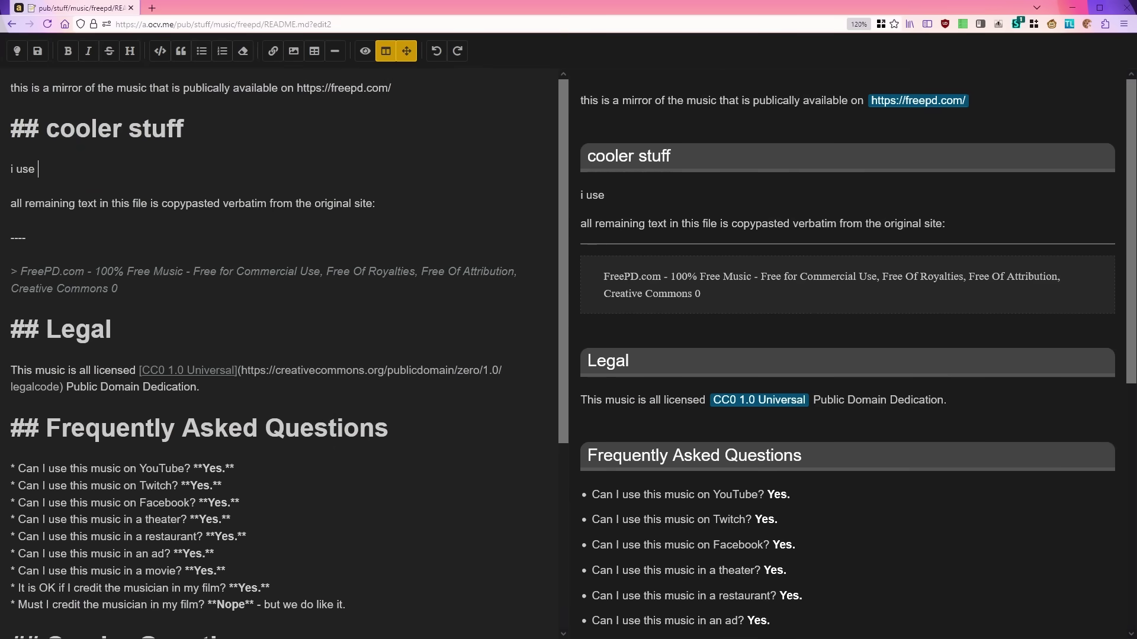
{"action": "key", "text": "ctrl+apostrophe"}
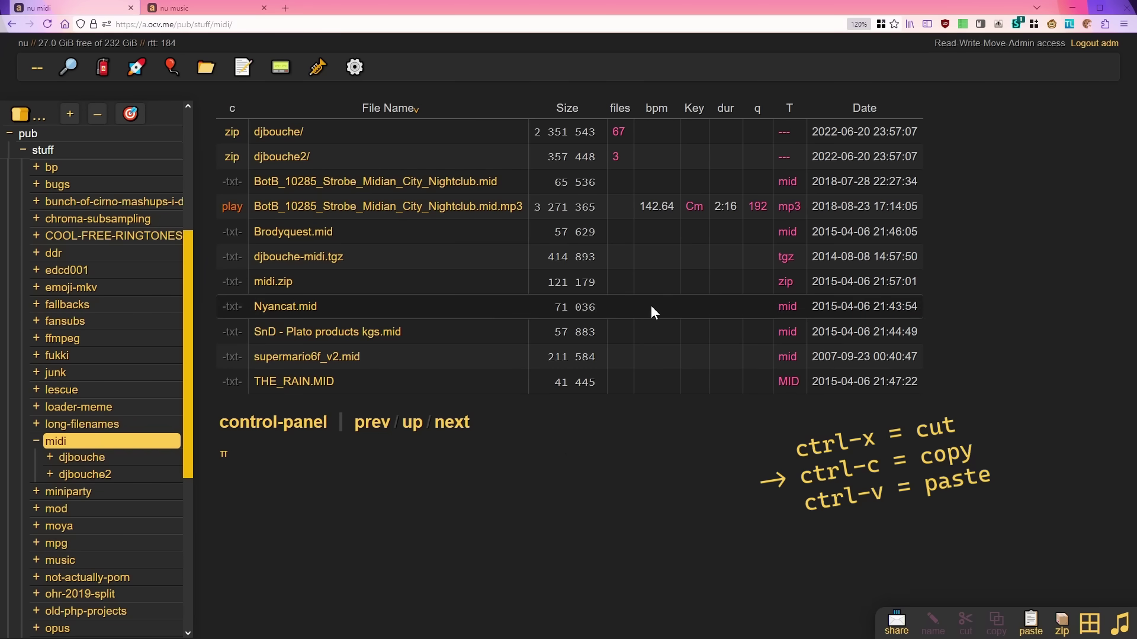
Step: Copy Nyancat.mid into a newly created 'bangers' folder in the music tab
{"action": "left_click", "coordinate": [651, 306]}
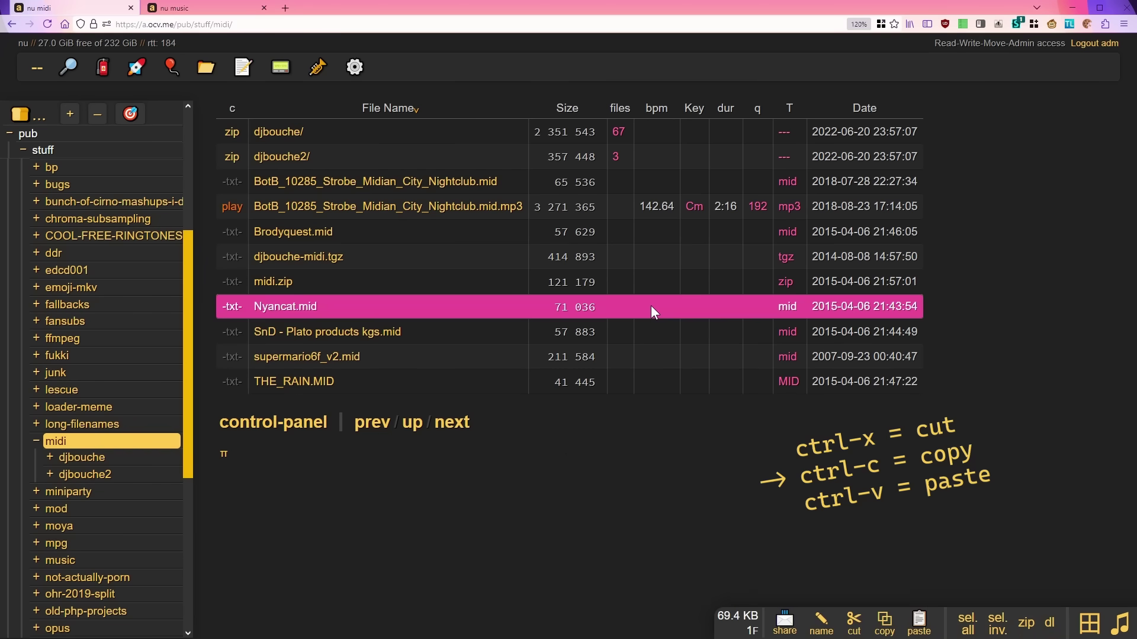
{"action": "key", "text": "ctrl+c"}
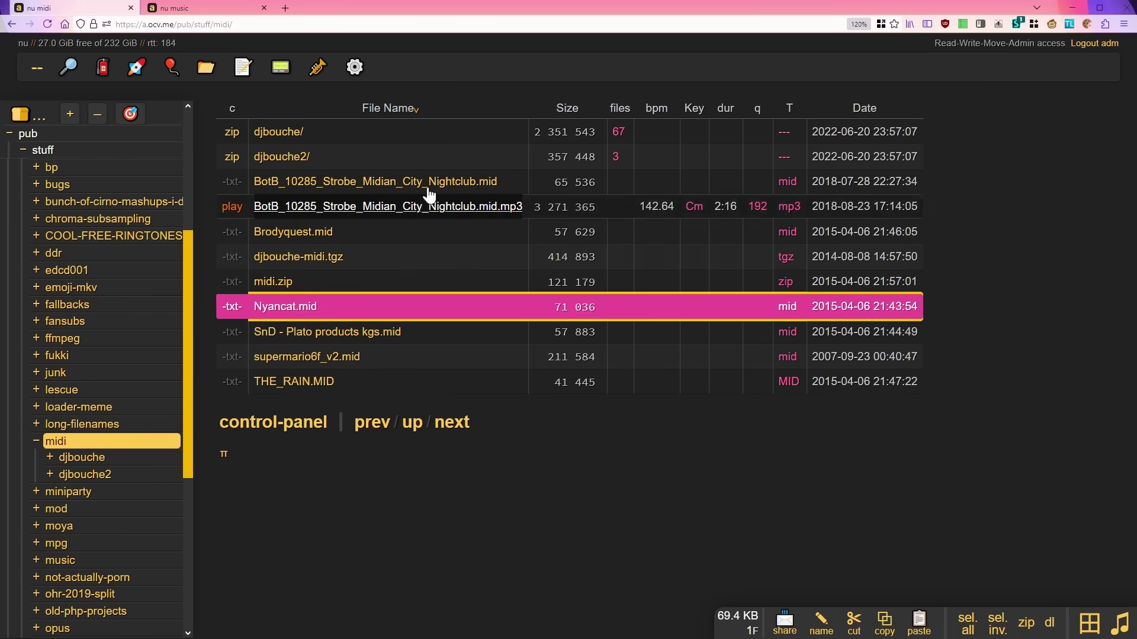
{"action": "left_click", "coordinate": [174, 7]}
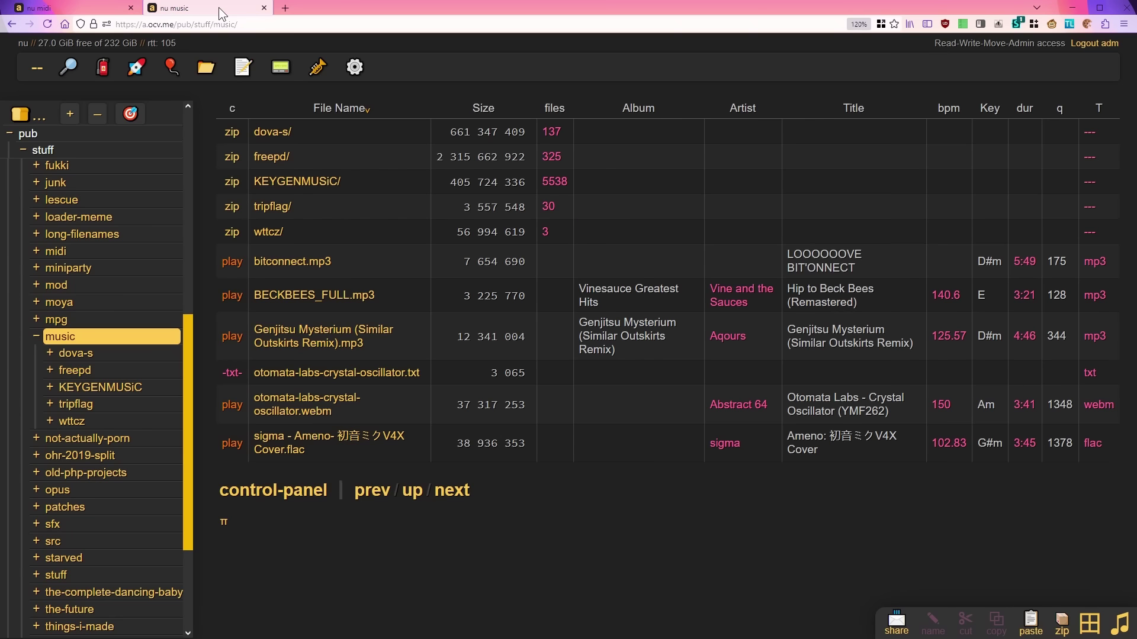
{"action": "left_click", "coordinate": [206, 70]}
{"action": "type", "text": "bangers"}
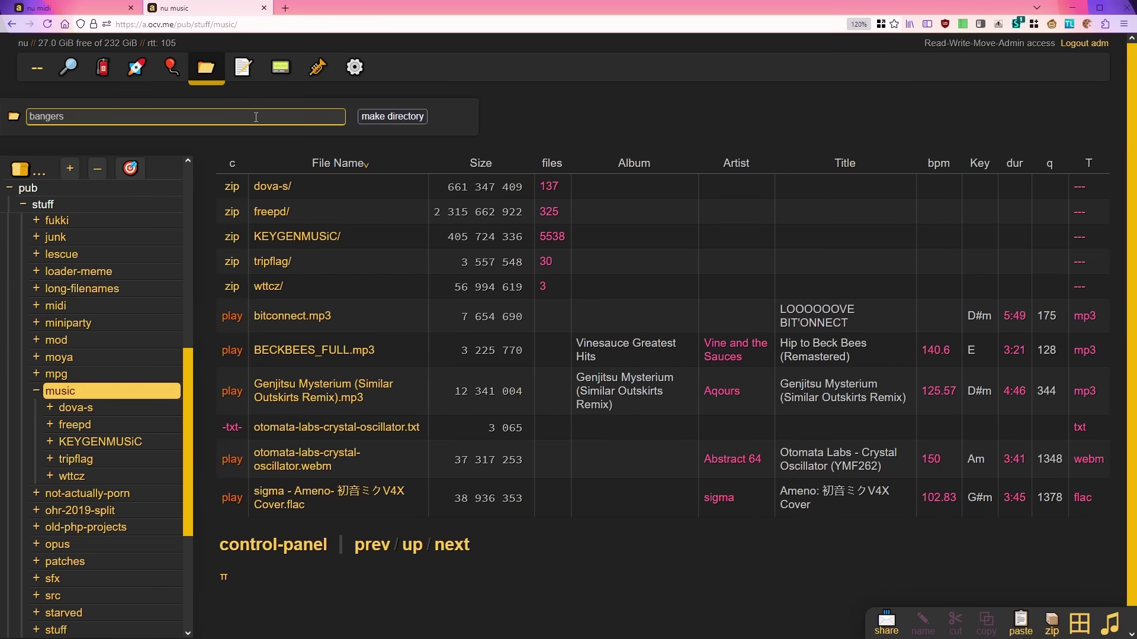
{"action": "key", "text": "Return"}
{"action": "key", "text": "ctrl+v"}
{"action": "key", "text": "Return"}
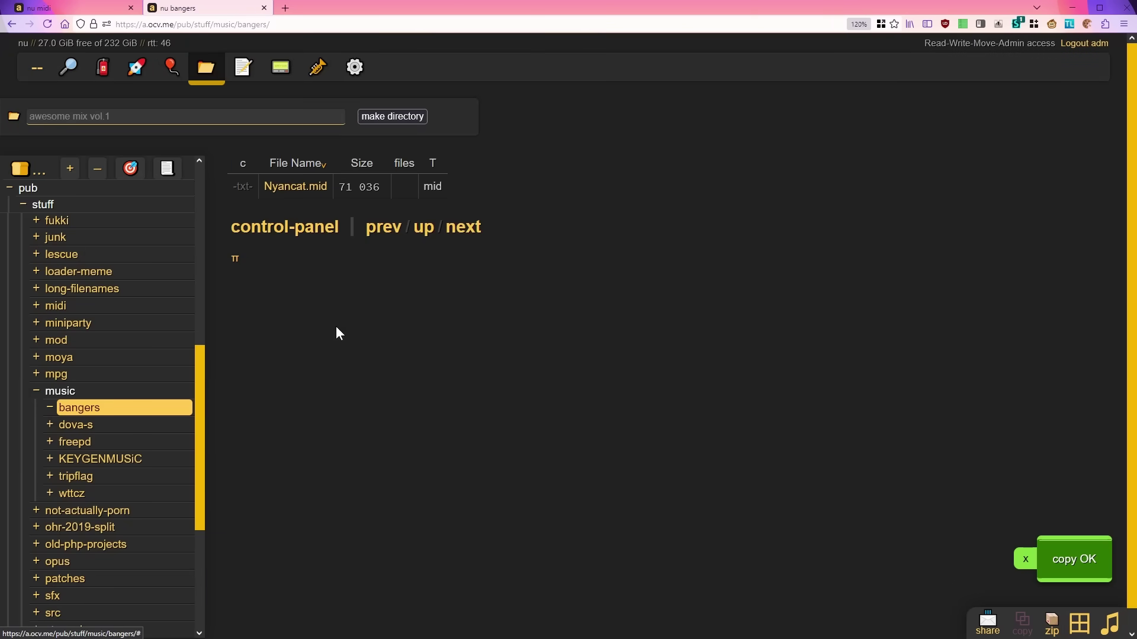
Step: Create and save test.md in bangers, then rename it to readme.md
{"action": "left_click", "coordinate": [242, 67]}
{"action": "type", "text": "test"}
{"action": "key", "text": "Return"}
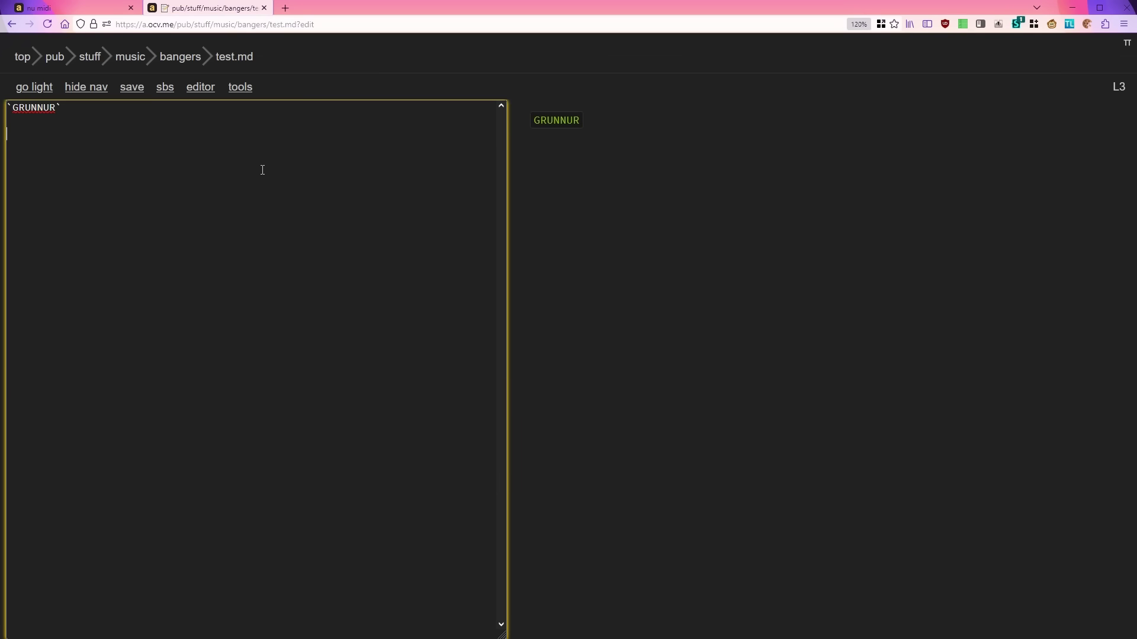
{"action": "type", "text": "hello world"}
{"action": "key", "text": "ctrl+s"}
{"action": "key", "text": "alt+Left"}
{"action": "left_click", "coordinate": [364, 211]}
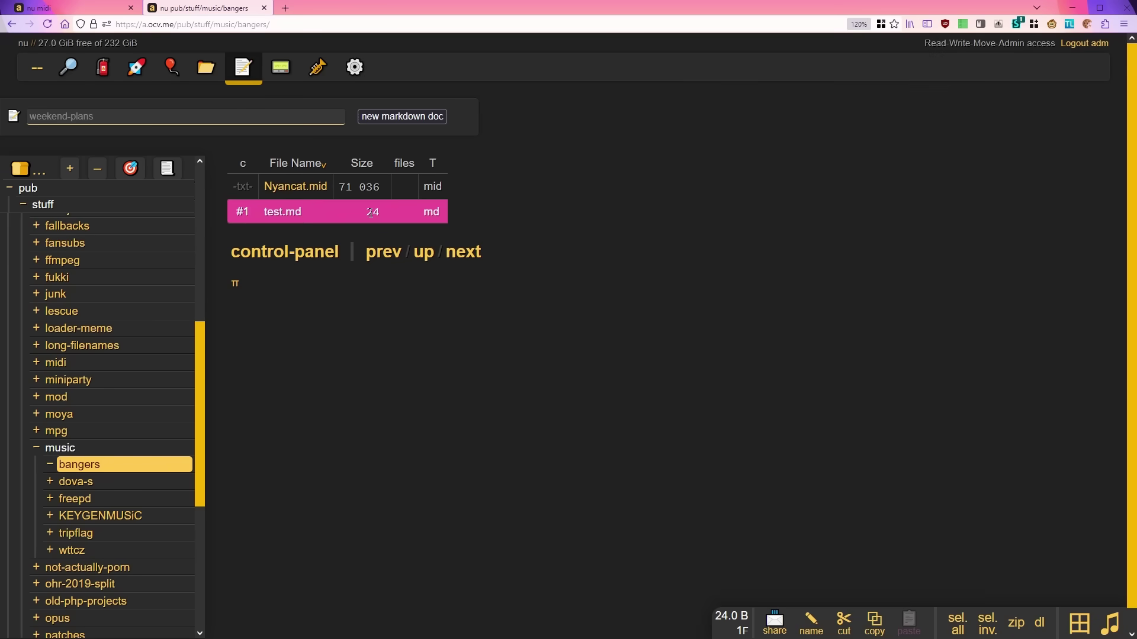
{"action": "left_click", "coordinate": [811, 622]}
{"action": "type", "text": "readme.md"}
{"action": "key", "text": "Return"}
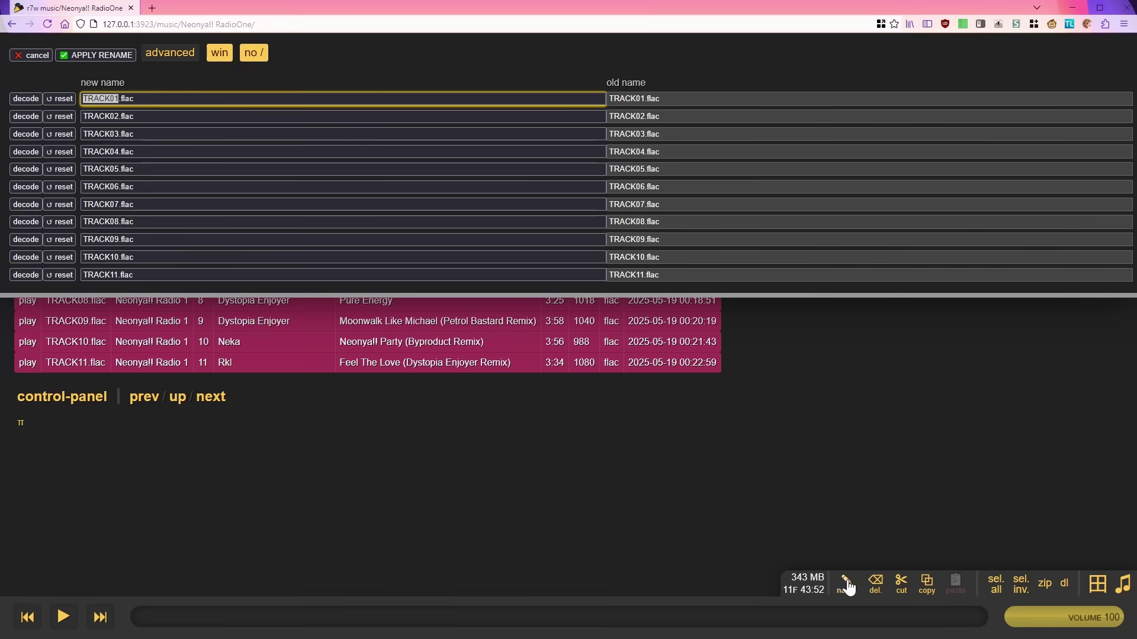
Step: Batch-rename the RadioOne FLAC tracks from their tags using a naming preset
{"action": "left_click", "coordinate": [170, 52]}
{"action": "left_click", "coordinate": [116, 117]}
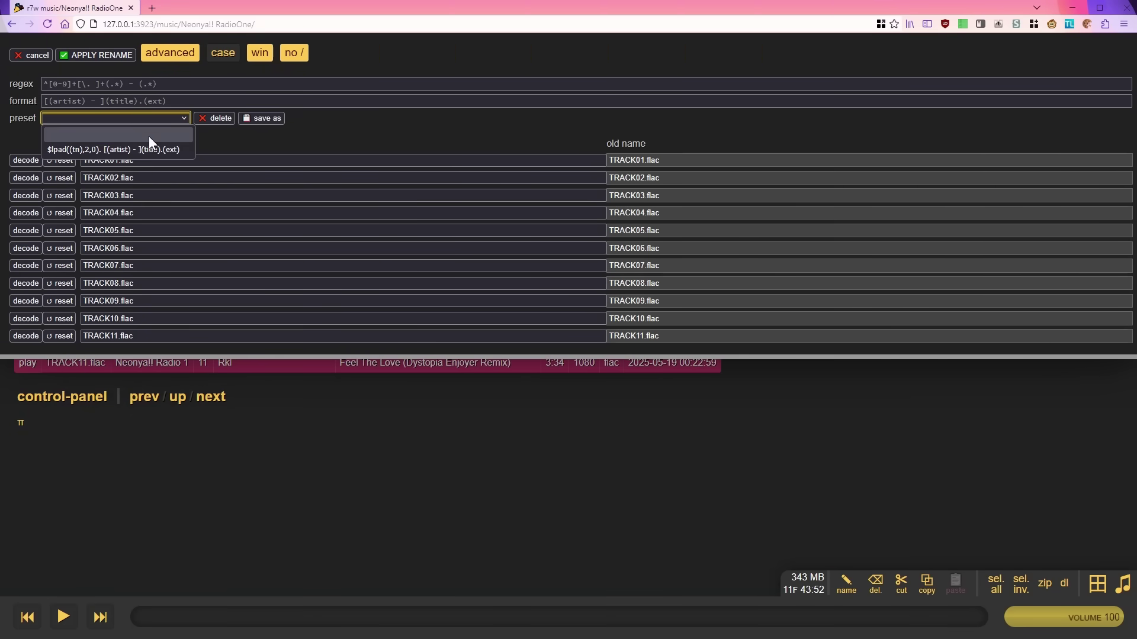
{"action": "left_click", "coordinate": [142, 150]}
{"action": "left_click", "coordinate": [96, 54]}
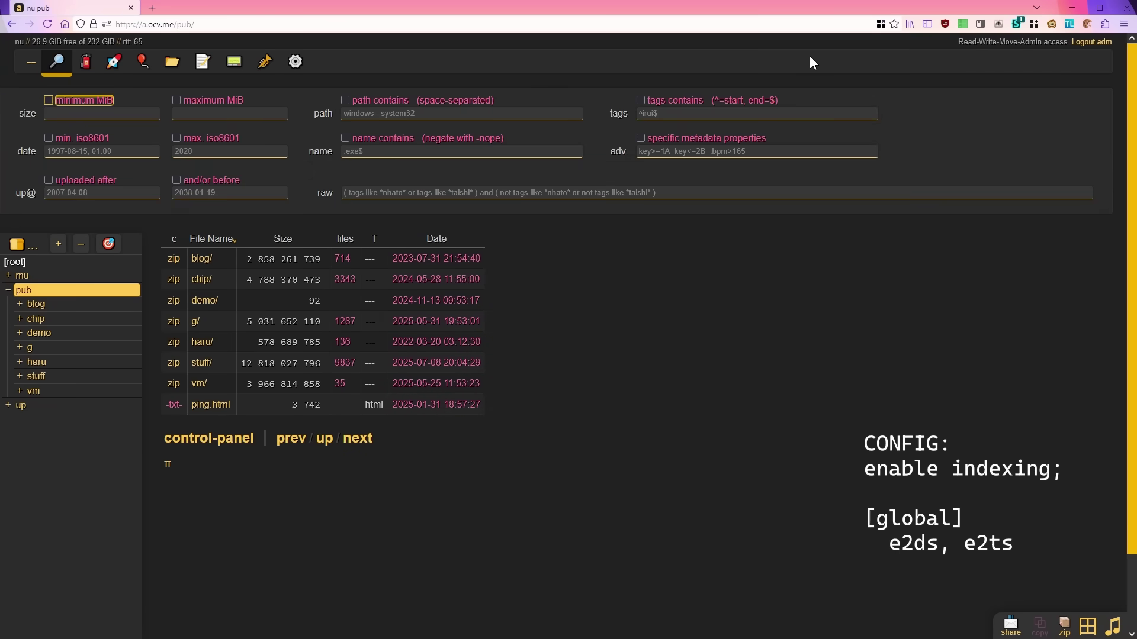
Step: Search for tracks whose tags contain 'onoken'
{"action": "left_click", "coordinate": [755, 113]}
{"action": "type", "text": "onoken"}
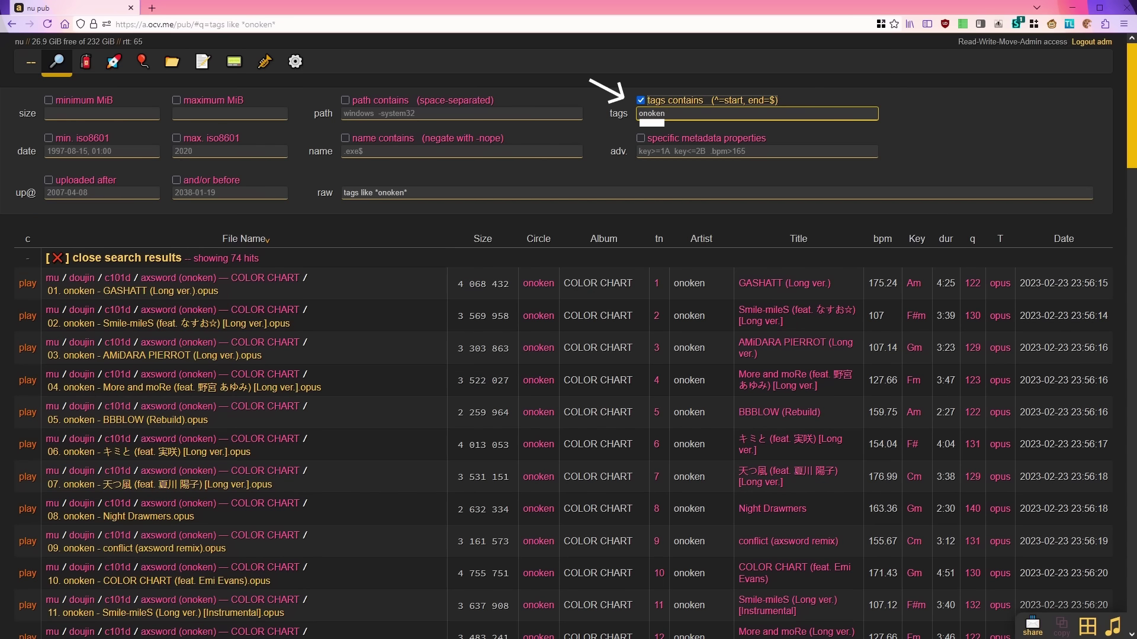
{"action": "type", "text": " i/o"}
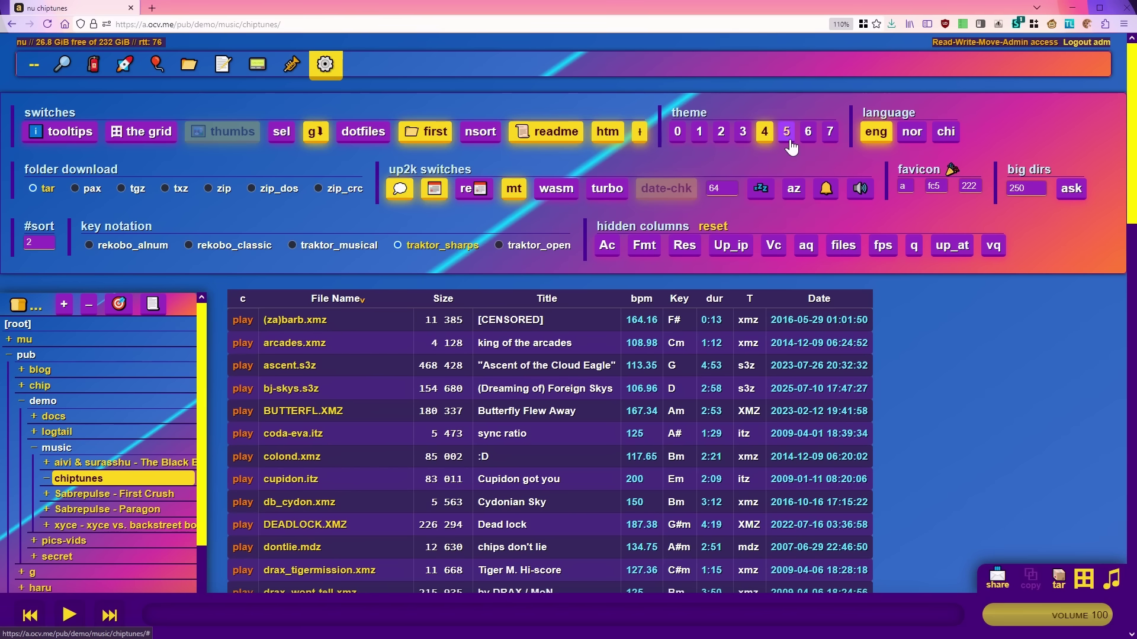
Step: Try colour themes 6 and 2, then switch the language to Norwegian and reload
{"action": "left_click", "coordinate": [807, 134]}
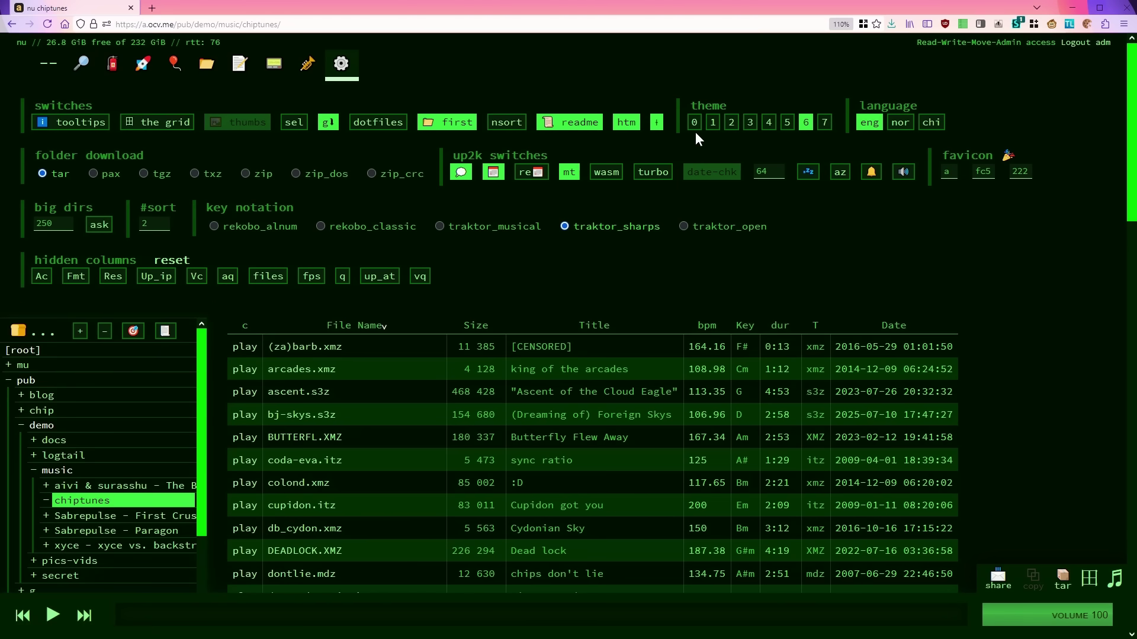
{"action": "left_click", "coordinate": [695, 132]}
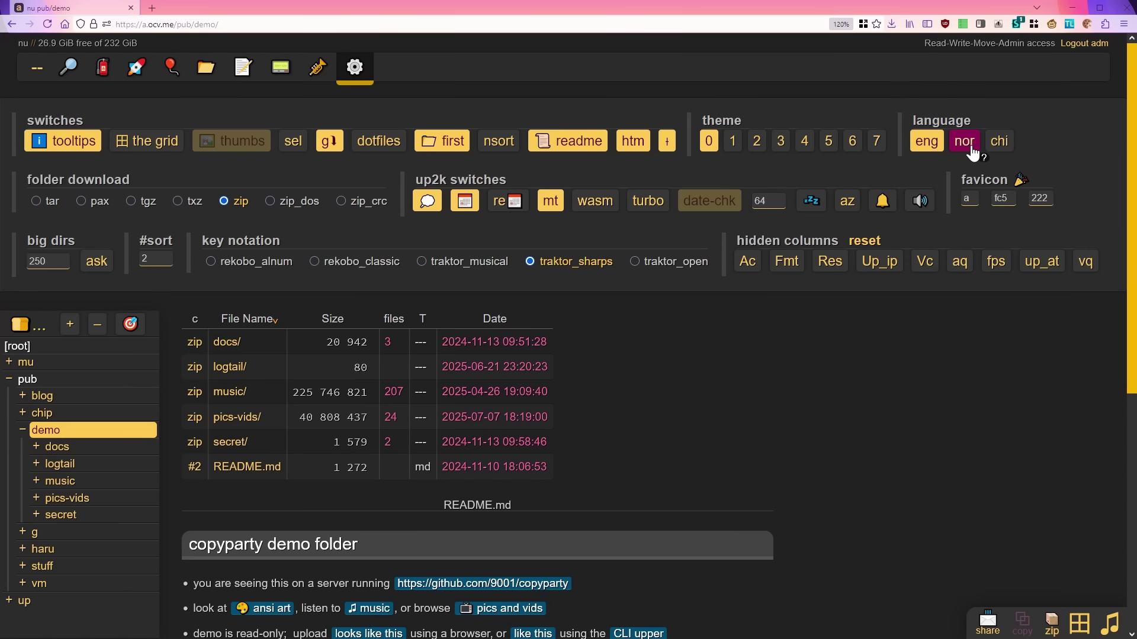
{"action": "left_click", "coordinate": [963, 141]}
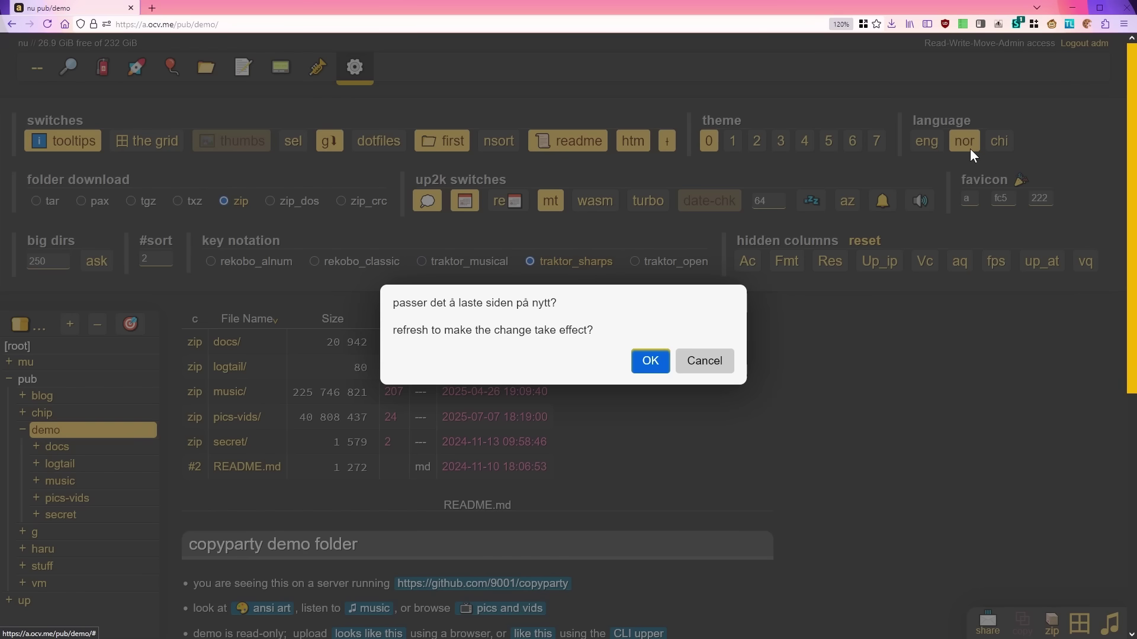
{"action": "key", "text": "Return"}
{"action": "left_click", "coordinate": [103, 68]}
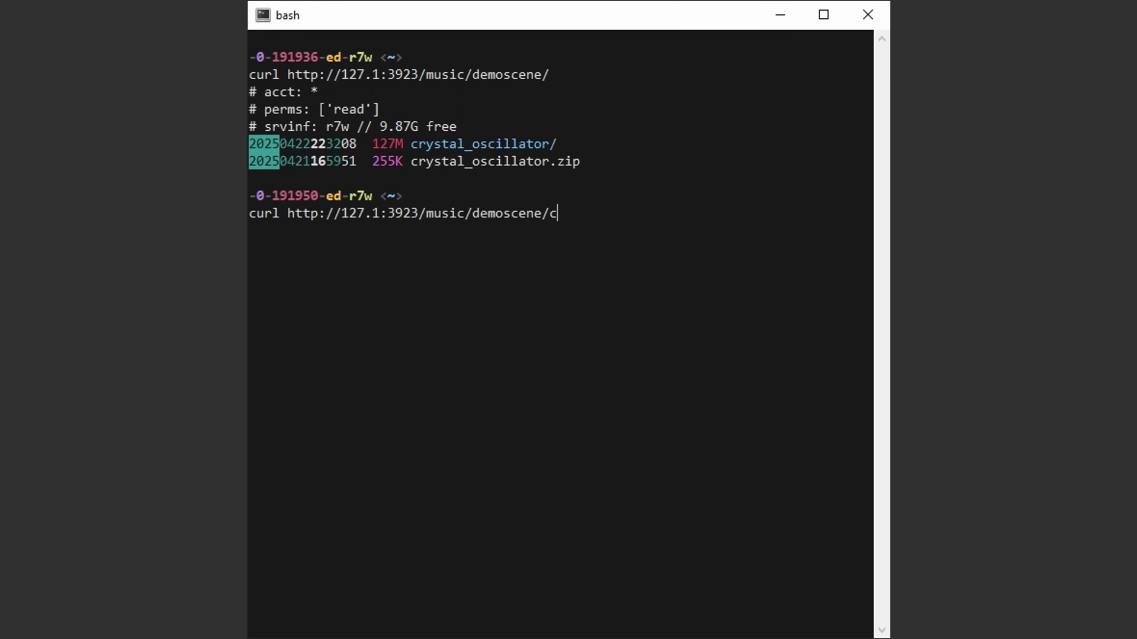
{"action": "type", "text": "rystal_osc"}
{"action": "type", "text": "illator/"}
Step: List the crystal_oscillator folder and the public music folder over https with curl
{"action": "key", "text": "Return"}
{"action": "key", "text": "Up"}
{"action": "type", "text": "-ks"}
{"action": "key", "text": "Return"}
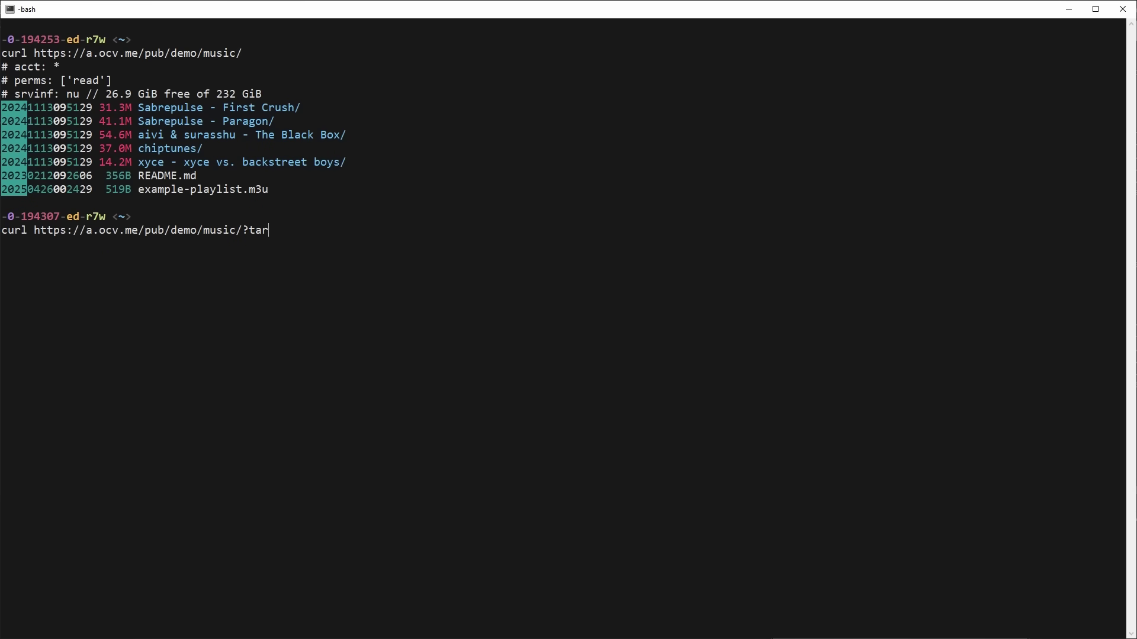
{"action": "type", "text": "xv"}
Step: Download the music folder as a tar, extract it, and list the extracted files
{"action": "key", "text": "Return"}
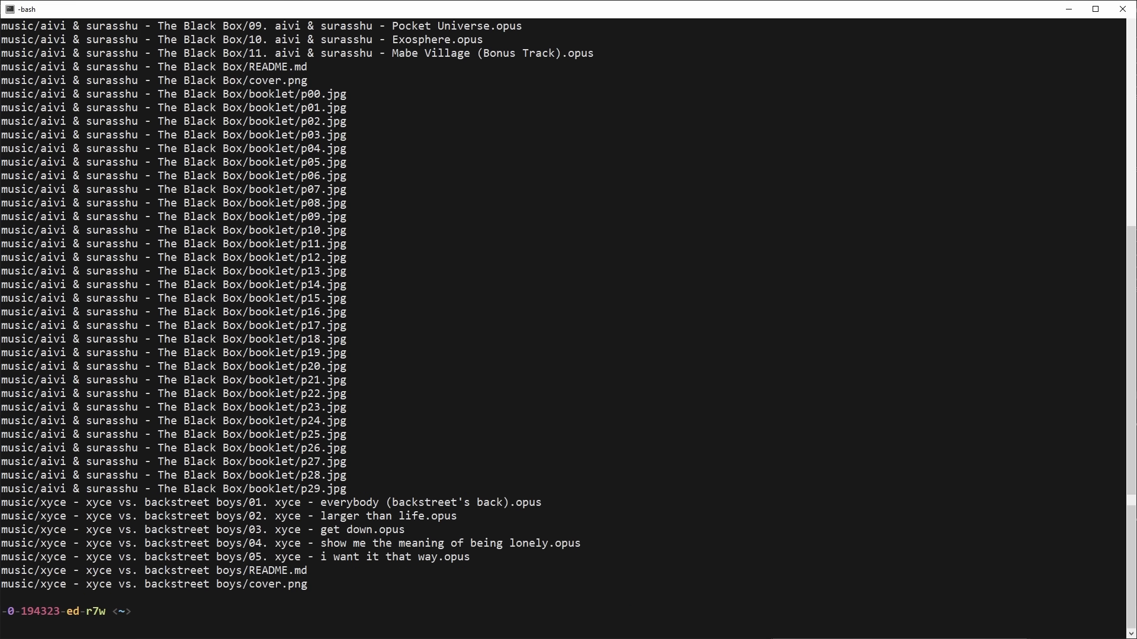
{"action": "type", "text": "cd m"}
{"action": "key", "text": "Tab"}
{"action": "key", "text": "Return"}
{"action": "type", "text": "ll"}
{"action": "key", "text": "Return"}
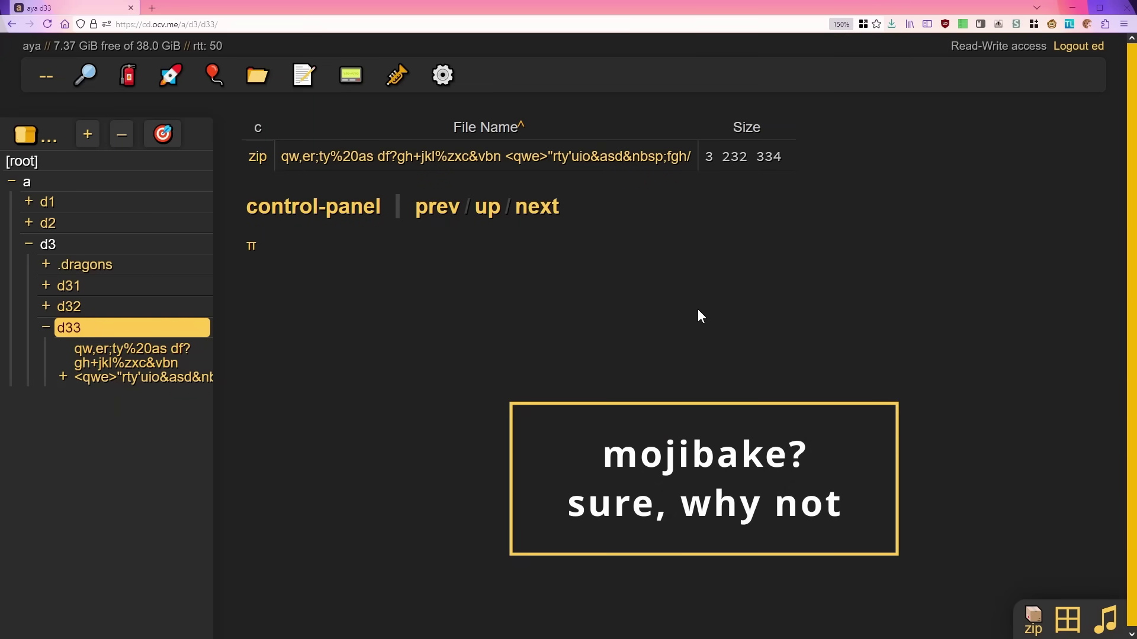
Step: Open the mojibake-named folder, then .dragons/%ED%91 containing ahaha.mp3
{"action": "left_click", "coordinate": [615, 159]}
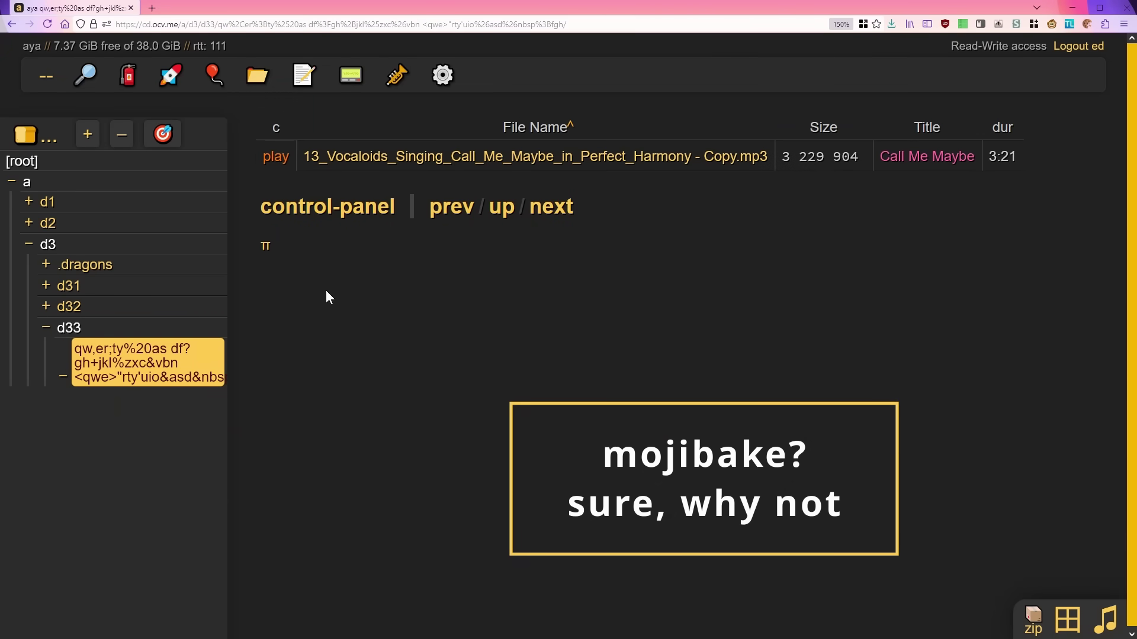
{"action": "left_click", "coordinate": [197, 263]}
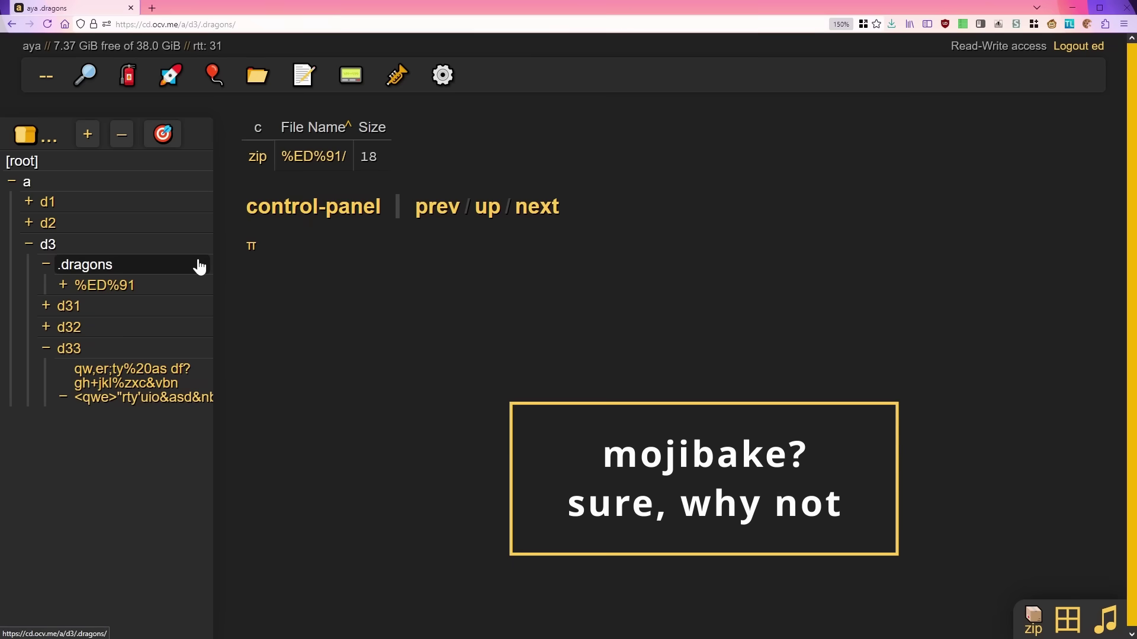
{"action": "left_click", "coordinate": [313, 157]}
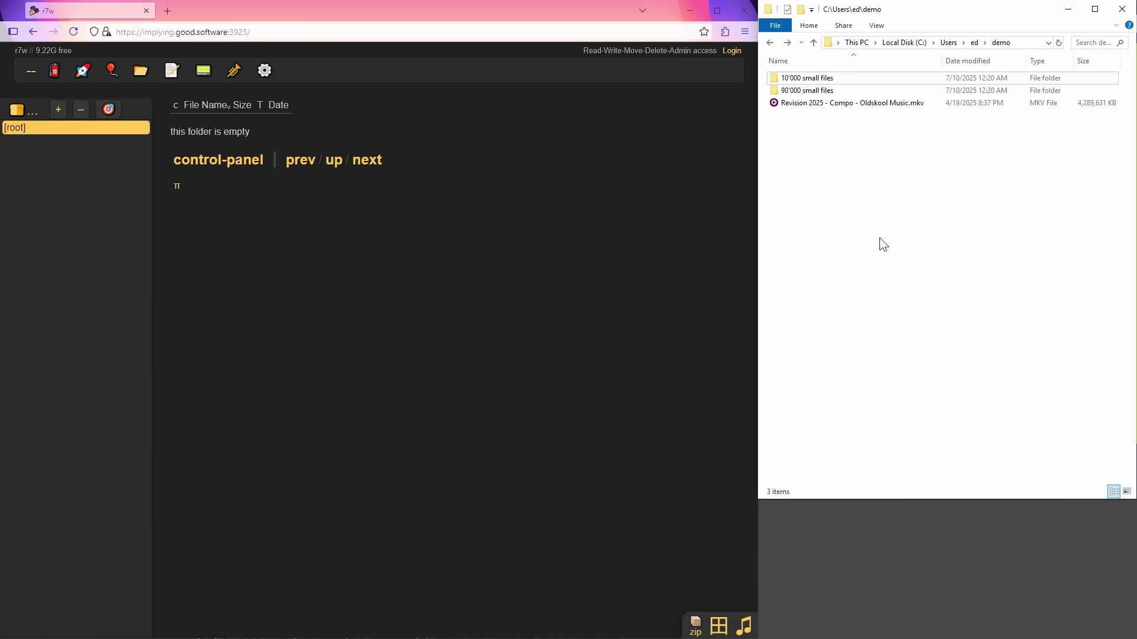
Step: Drag the '10'000 small files' folder, then a large video, onto the upload drop zone
{"action": "left_click_drag", "start_coordinate": [826, 82], "coordinate": [610, 253]}
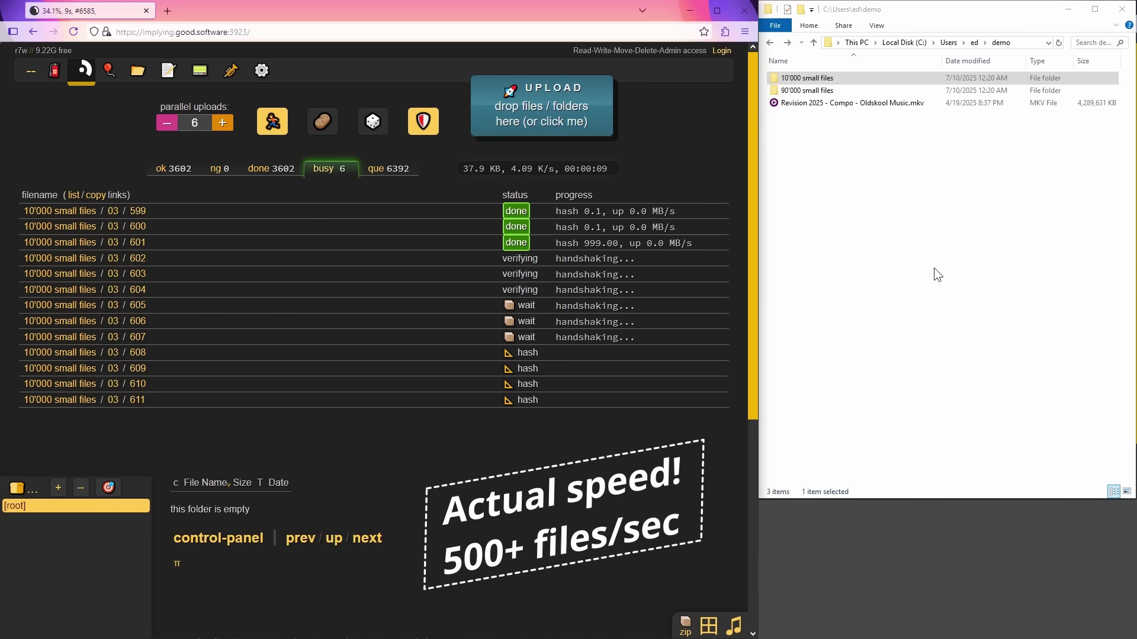
{"action": "left_click_drag", "start_coordinate": [813, 104], "coordinate": [566, 273]}
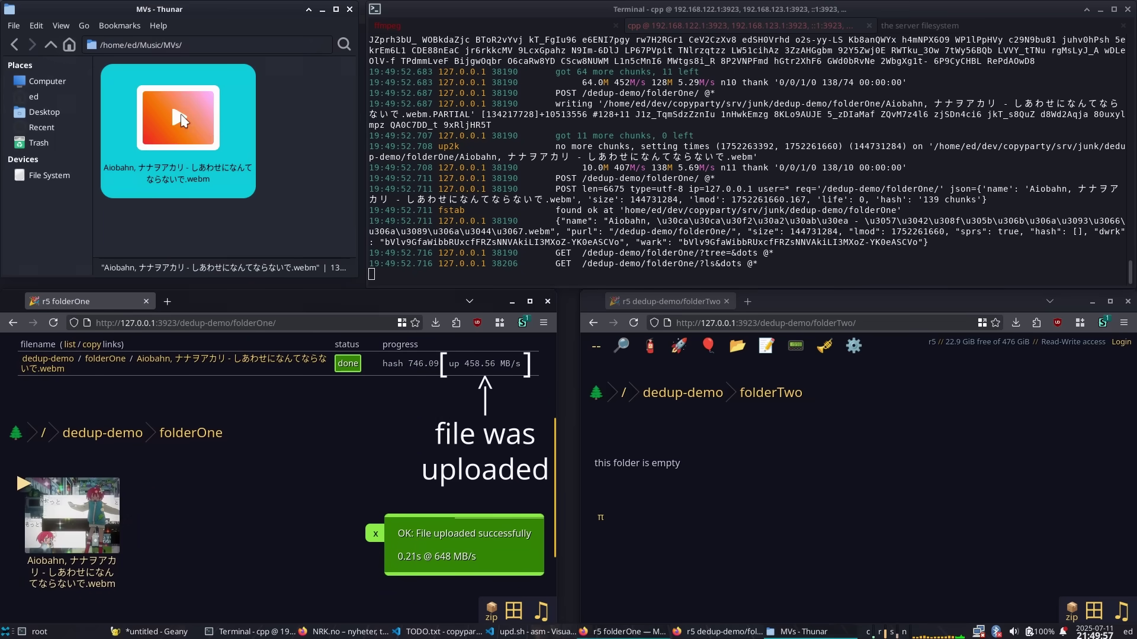
Step: Upload the webm into folderTwo, play it, and inspect folderTwo on the server disk
{"action": "left_click_drag", "start_coordinate": [179, 124], "coordinate": [622, 382]}
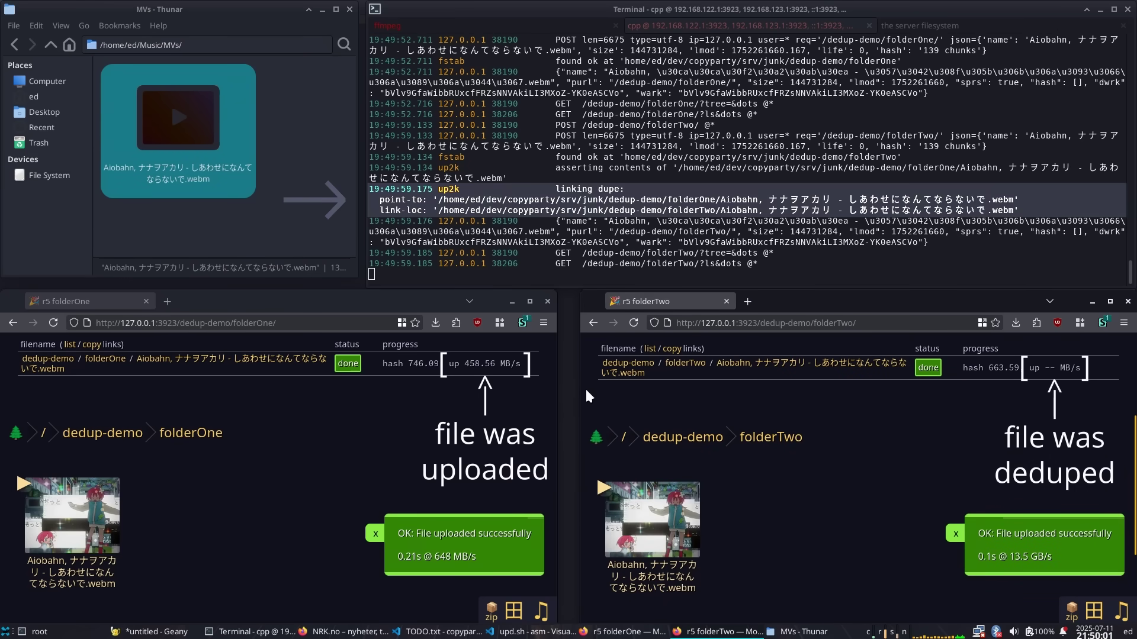
{"action": "left_click", "coordinate": [71, 513]}
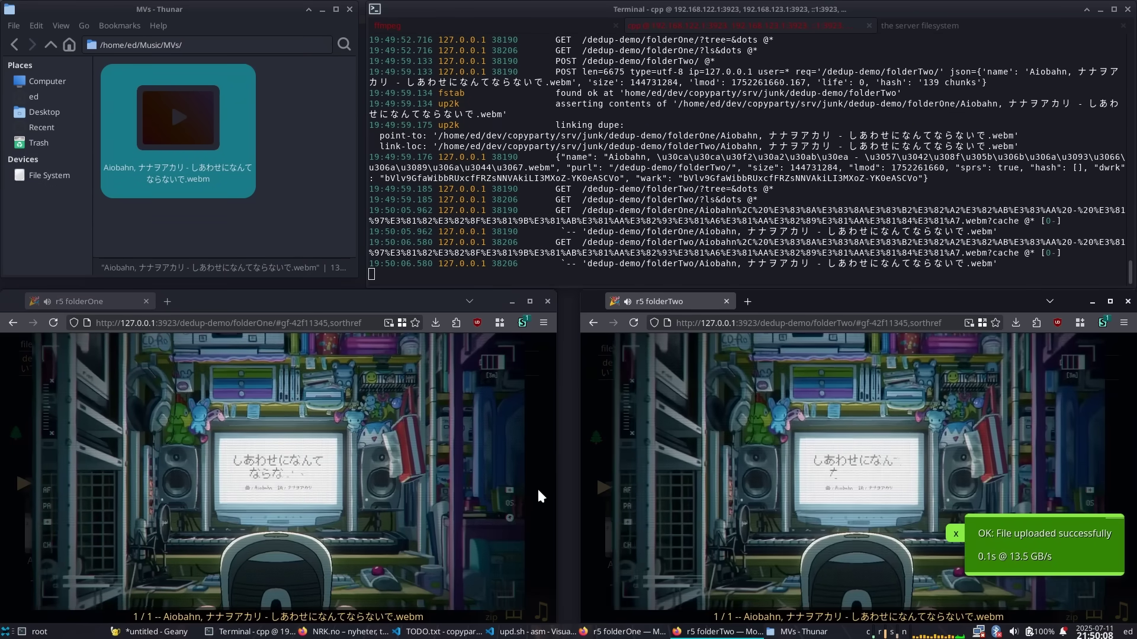
{"action": "type", "text": "cd folderTwo/"}
{"action": "key", "text": "Return"}
{"action": "type", "text": "ll"}
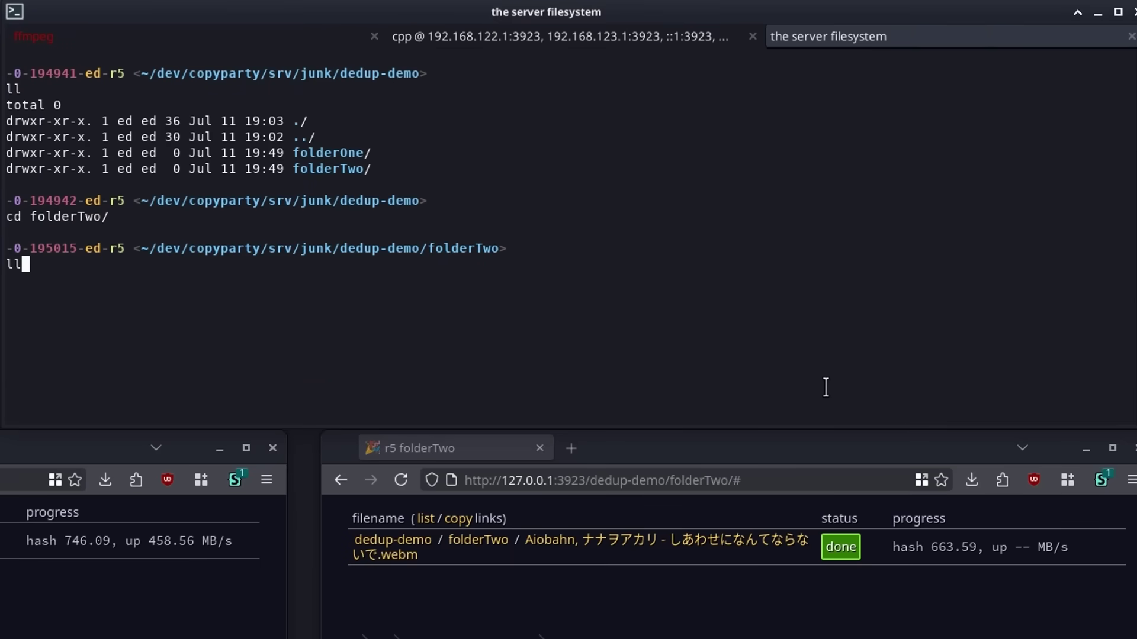
{"action": "key", "text": "Return"}
{"action": "type", "text": "mkdir subfolder"}
{"action": "key", "text": "Return"}
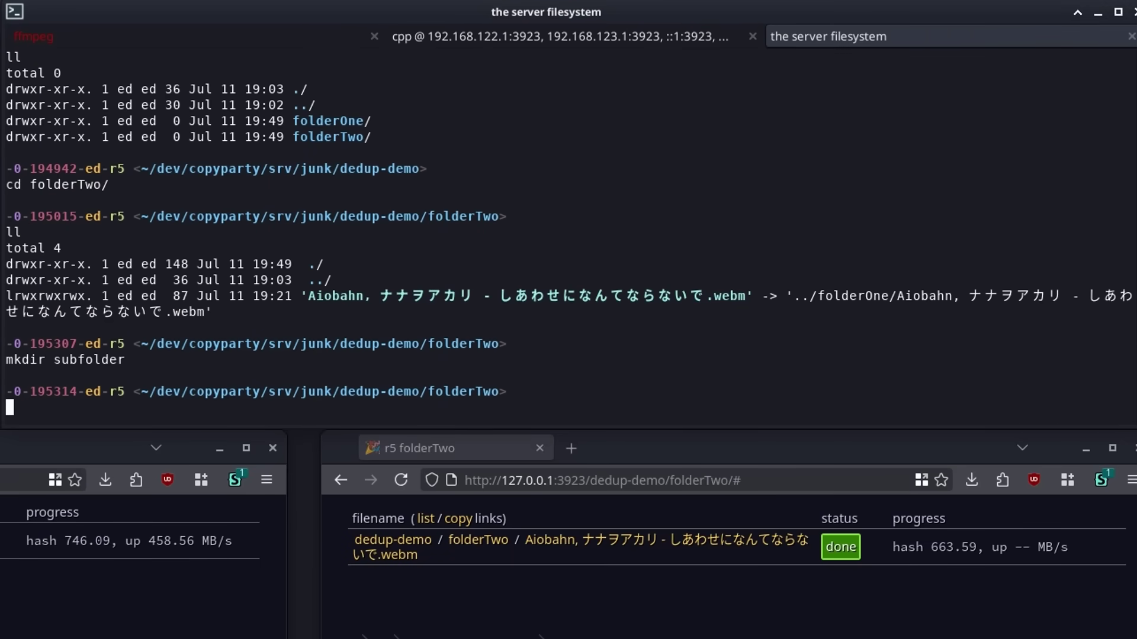
{"action": "type", "text": "mv Aiobahn\\,\\ ナナヲアカリ\\ -\\ しあわせになんてならないで.webm  subfolder/"}
{"action": "key", "text": "Return"}
{"action": "type", "text": "c"}
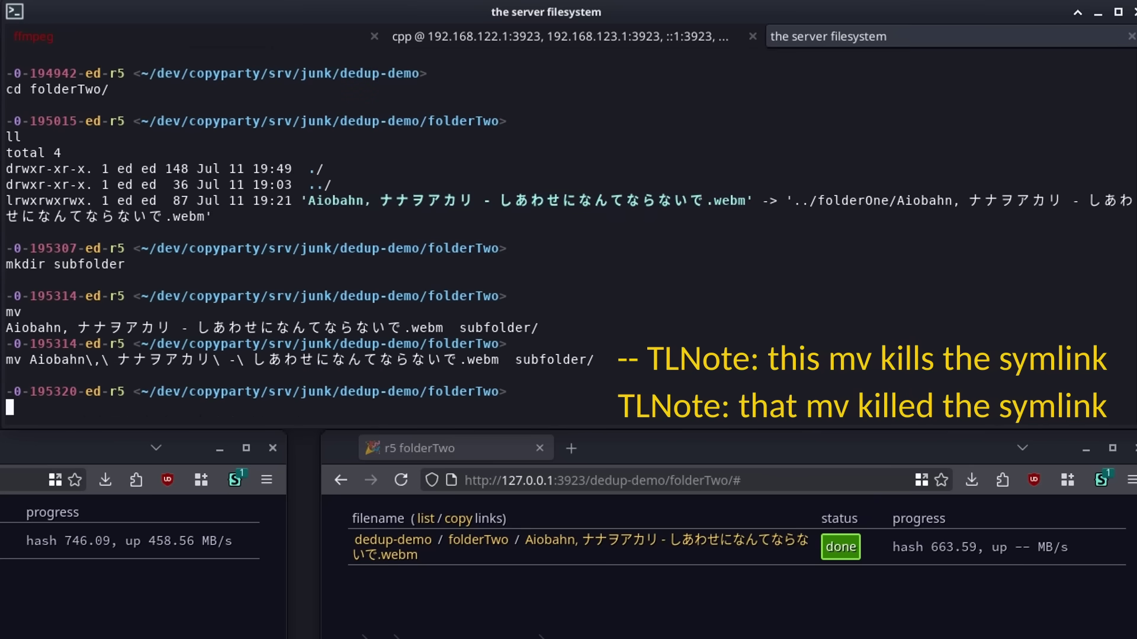
{"action": "type", "text": "d subfolder/"}
{"action": "key", "text": "Return"}
{"action": "type", "text": "ll"}
{"action": "key", "text": "Return"}
{"action": "type", "text": "mpv Aiobahn\\,\\ ナナヲアカリ\\ -\\ しあわせになんてならないで.webm"}
{"action": "key", "text": "Return"}
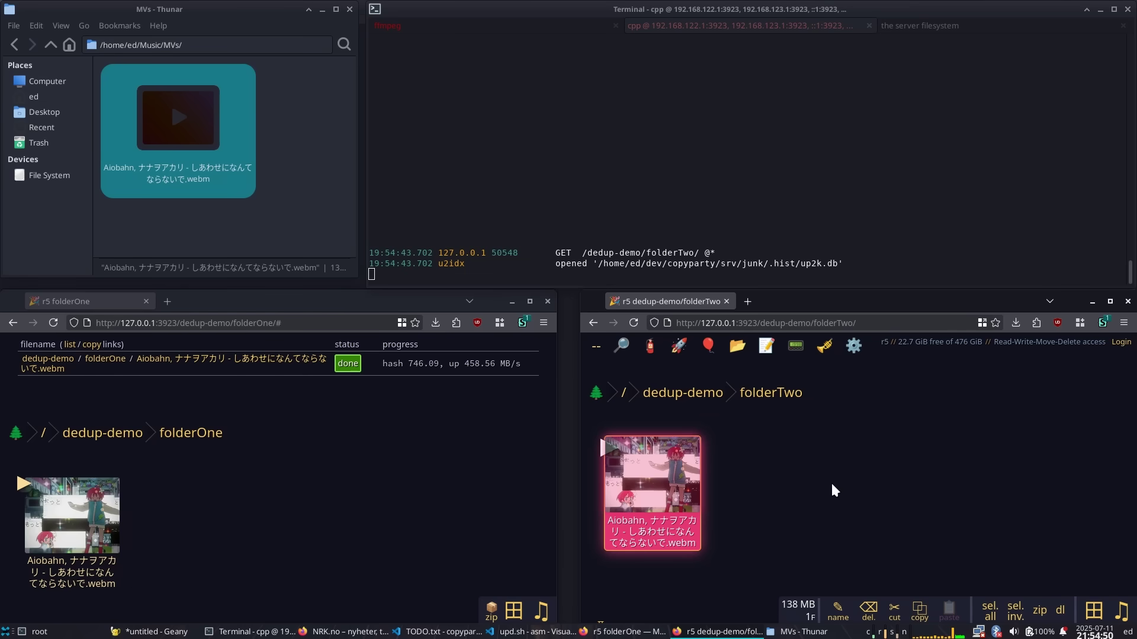
Step: Move the webm into a new folderTwo subfolder named 'subfolder'
{"action": "key", "text": "ctrl+x"}
{"action": "left_click", "coordinate": [737, 346]}
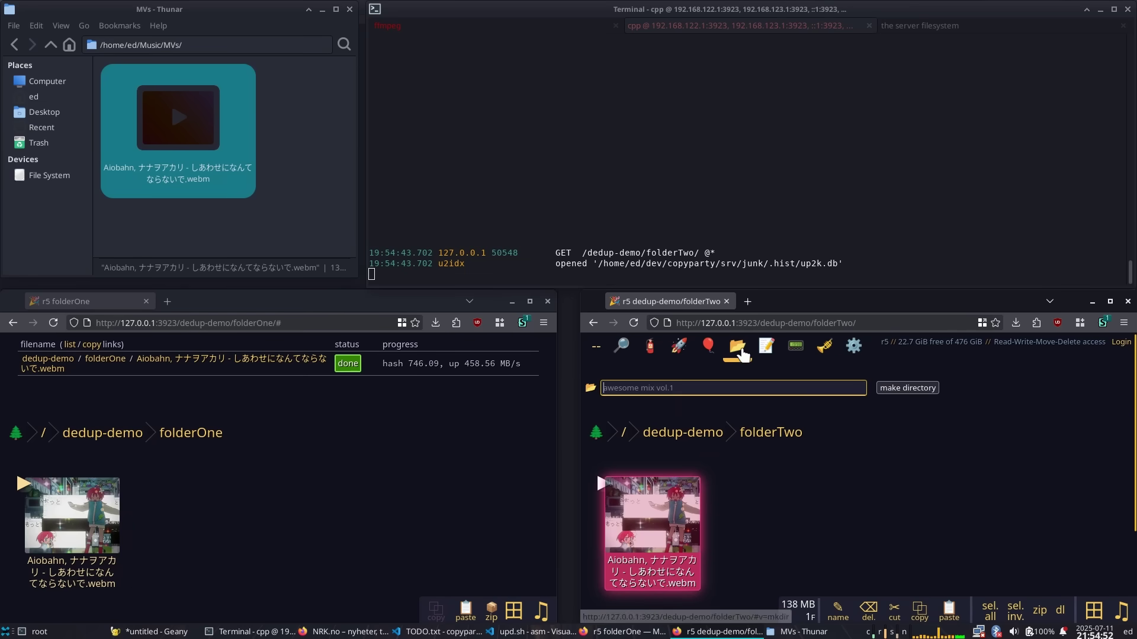
{"action": "type", "text": "subfolder"}
{"action": "key", "text": "Return"}
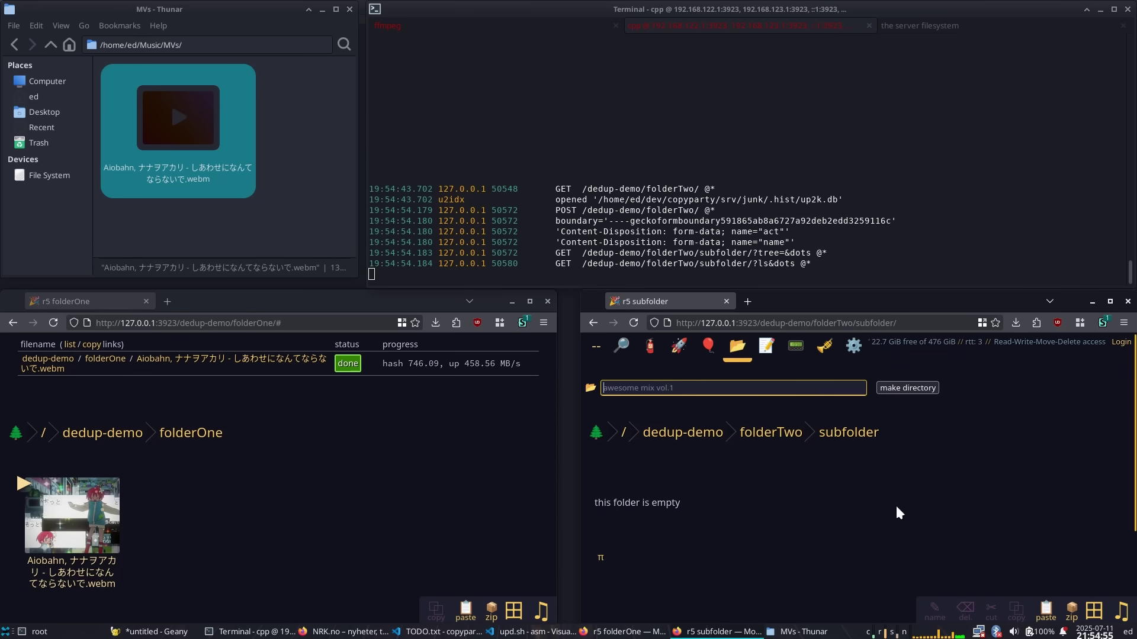
{"action": "key", "text": "ctrl+v"}
{"action": "key", "text": "Return"}
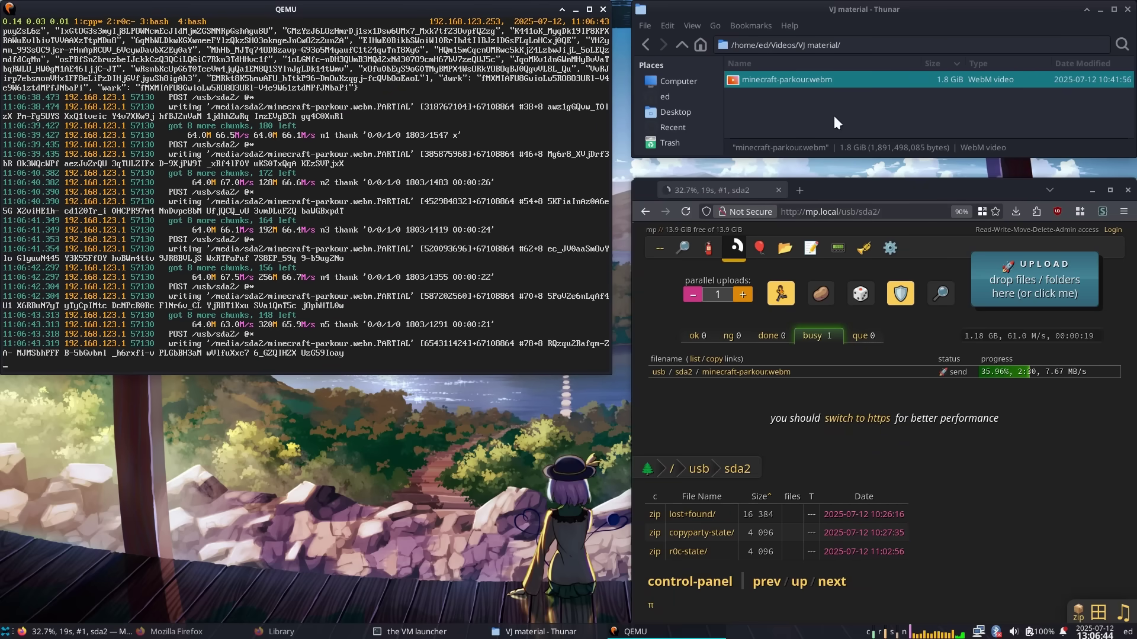
Step: Save minecraft-parkour.webm from sda2 locally while it is still uploading
{"action": "left_click", "coordinate": [778, 189]}
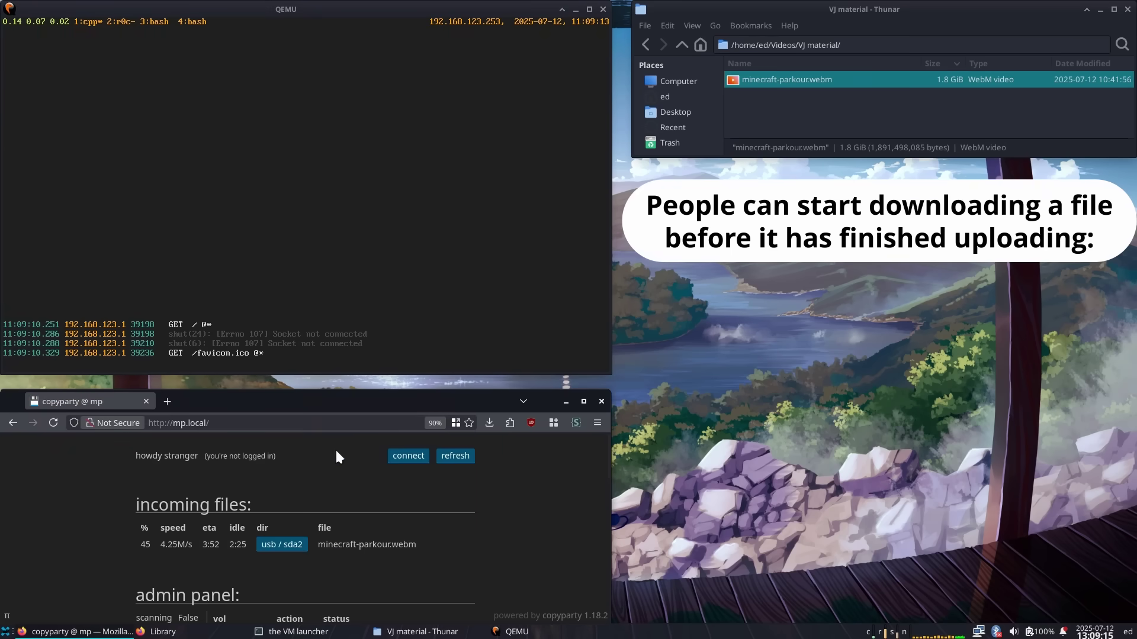
{"action": "left_click", "coordinate": [282, 545]}
{"action": "right_click", "coordinate": [244, 582]}
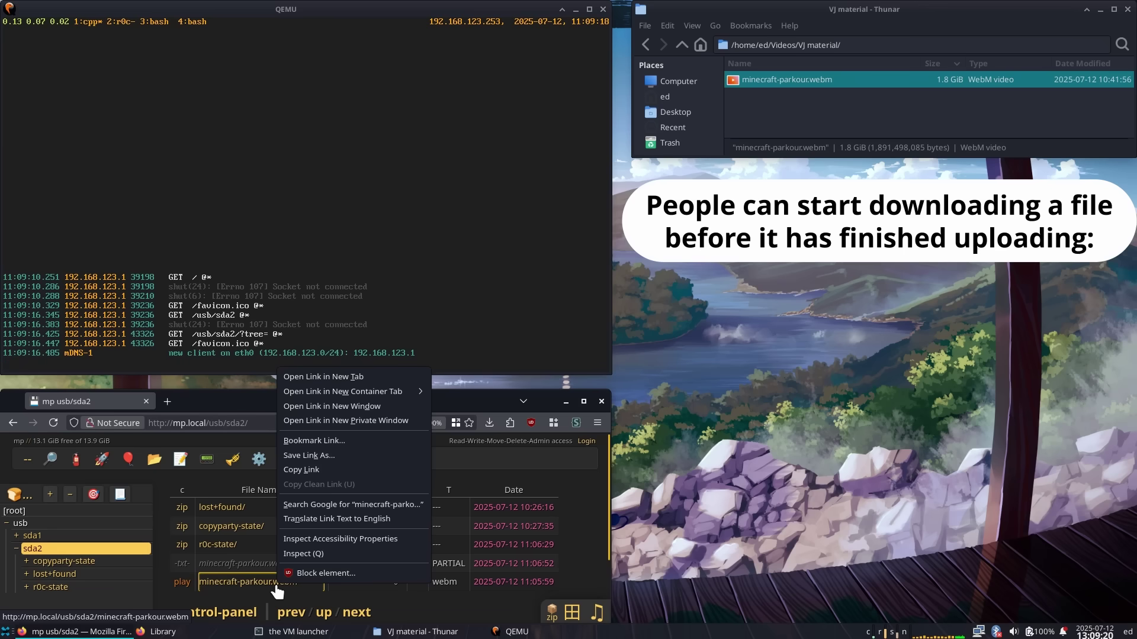
{"action": "left_click", "coordinate": [365, 455]}
{"action": "key", "text": "Return"}
{"action": "key", "text": "ctrl+shift+y"}
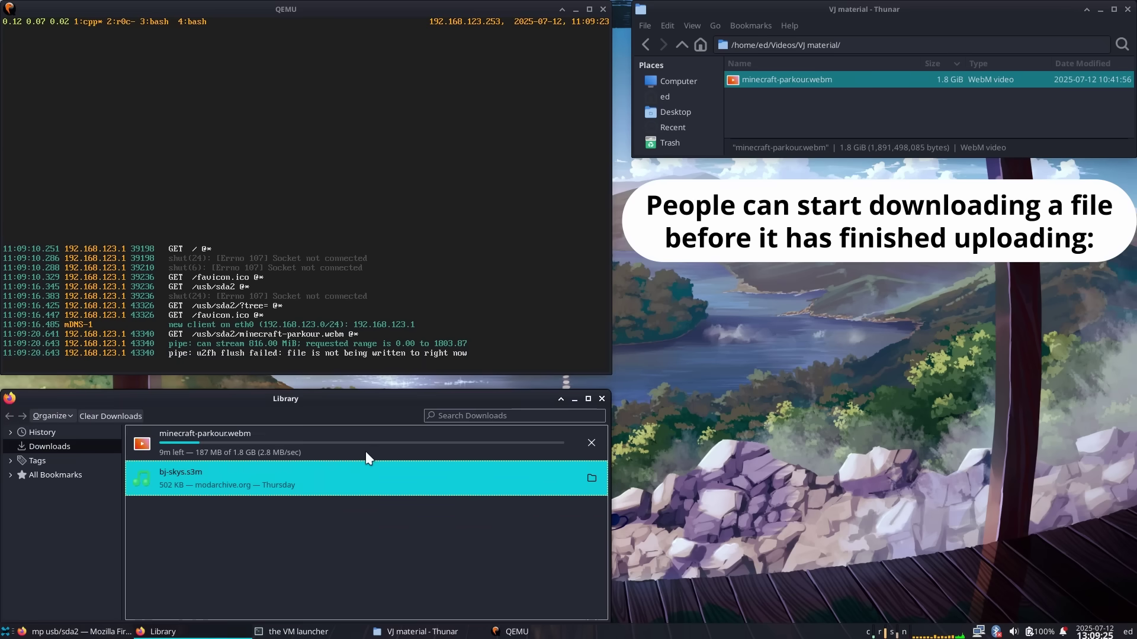
{"action": "left_click", "coordinate": [365, 451]}
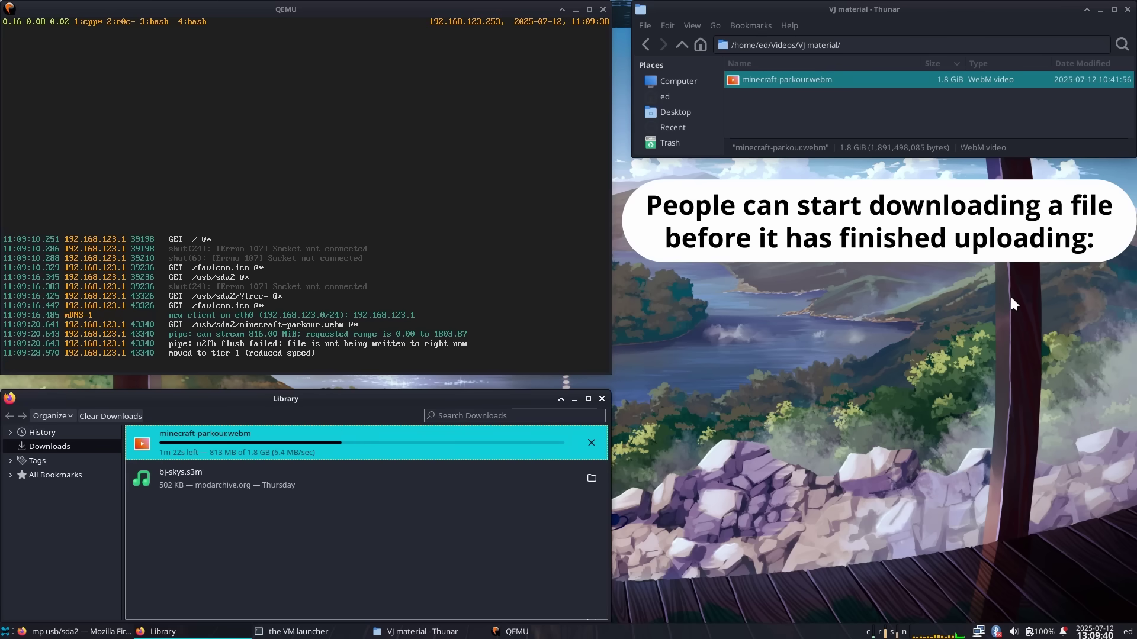
Step: Relaunch Firefox at mp.local and upload minecraft-parkour.webm into usb/sda2
{"action": "key", "text": "alt+F2"}
{"action": "type", "text": "firefox mp.local"}
{"action": "key", "text": "Return"}
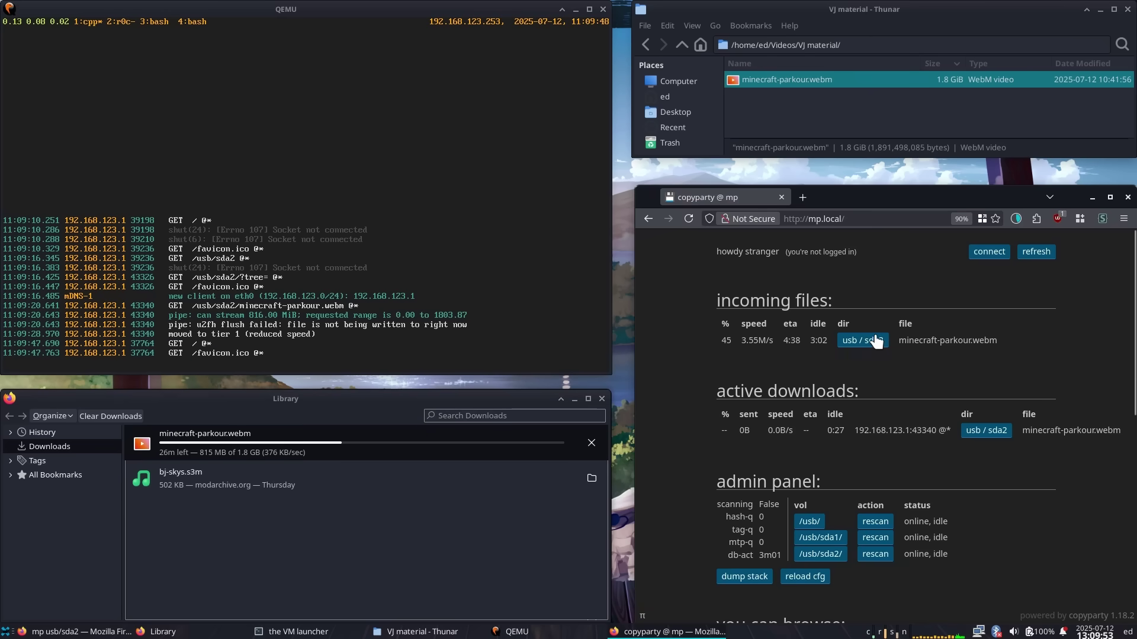
{"action": "left_click", "coordinate": [862, 341]}
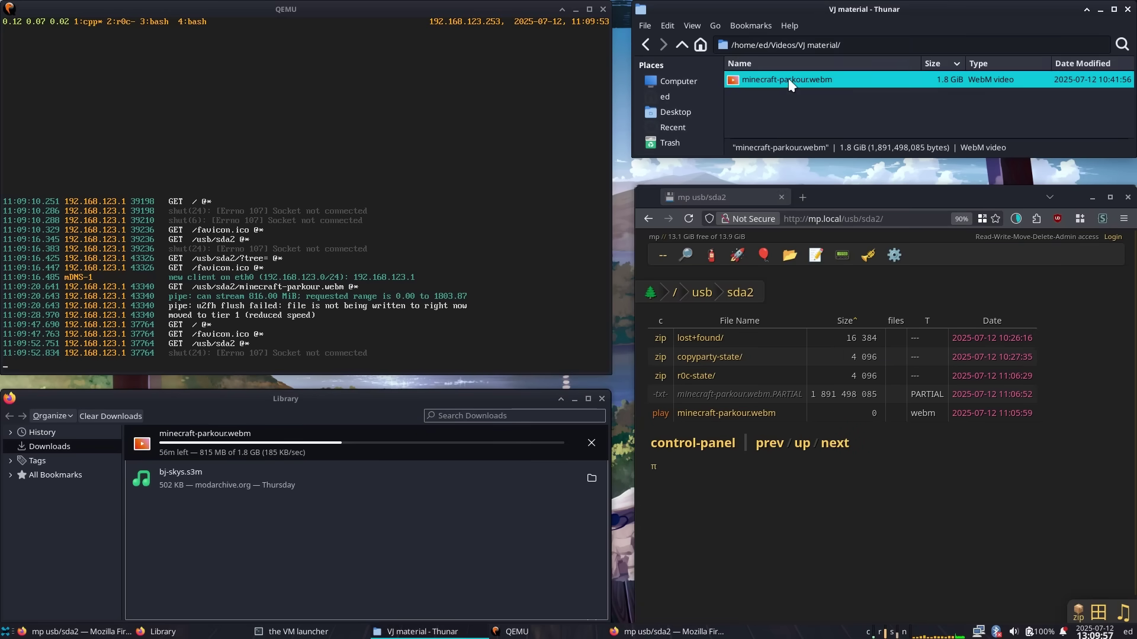
{"action": "left_click_drag", "start_coordinate": [788, 78], "coordinate": [773, 302]}
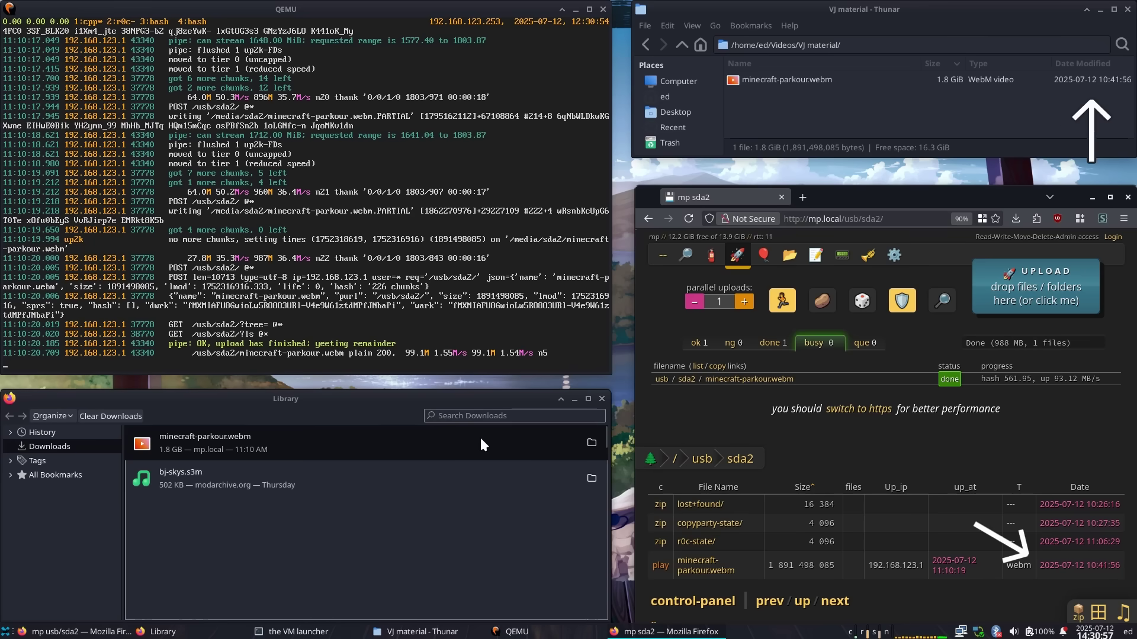
{"action": "left_click", "coordinate": [895, 256]}
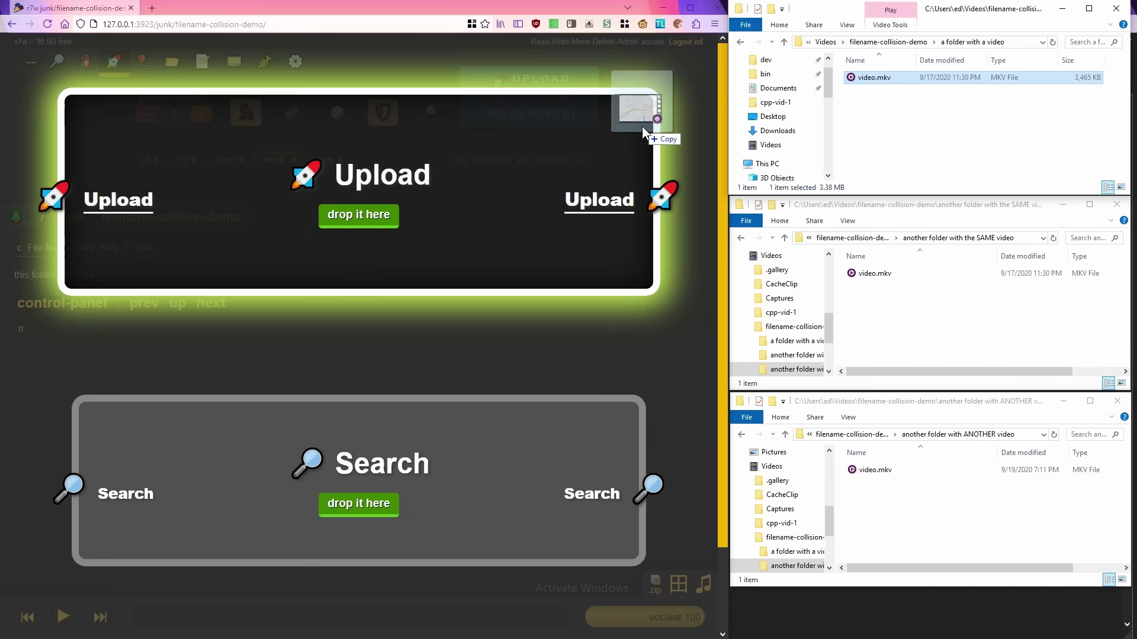
Step: Upload video.mkv from each of the three Explorer folders to filename-collision-demo
{"action": "left_click_drag", "start_coordinate": [643, 127], "coordinate": [642, 128]}
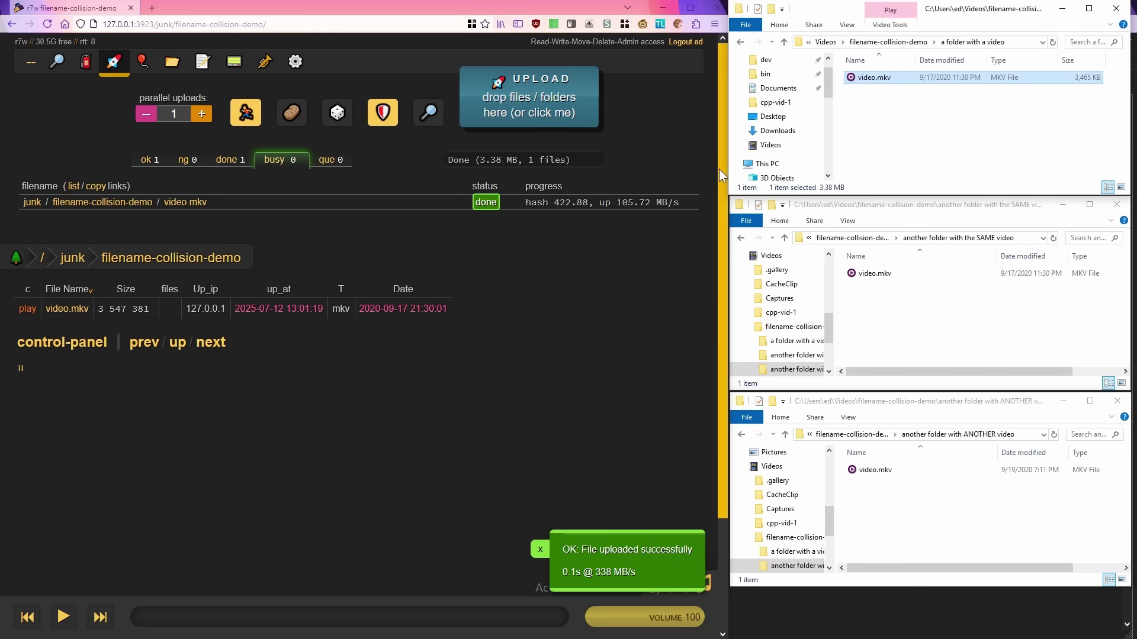
{"action": "left_click_drag", "start_coordinate": [875, 272], "coordinate": [604, 169]}
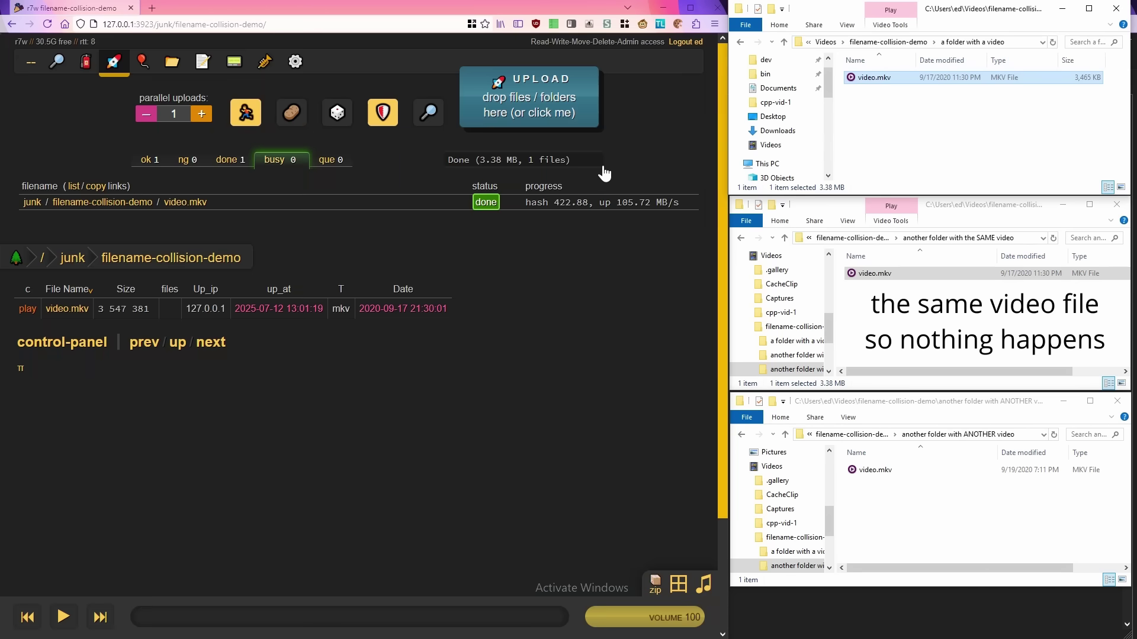
{"action": "left_click_drag", "start_coordinate": [875, 470], "coordinate": [618, 264]}
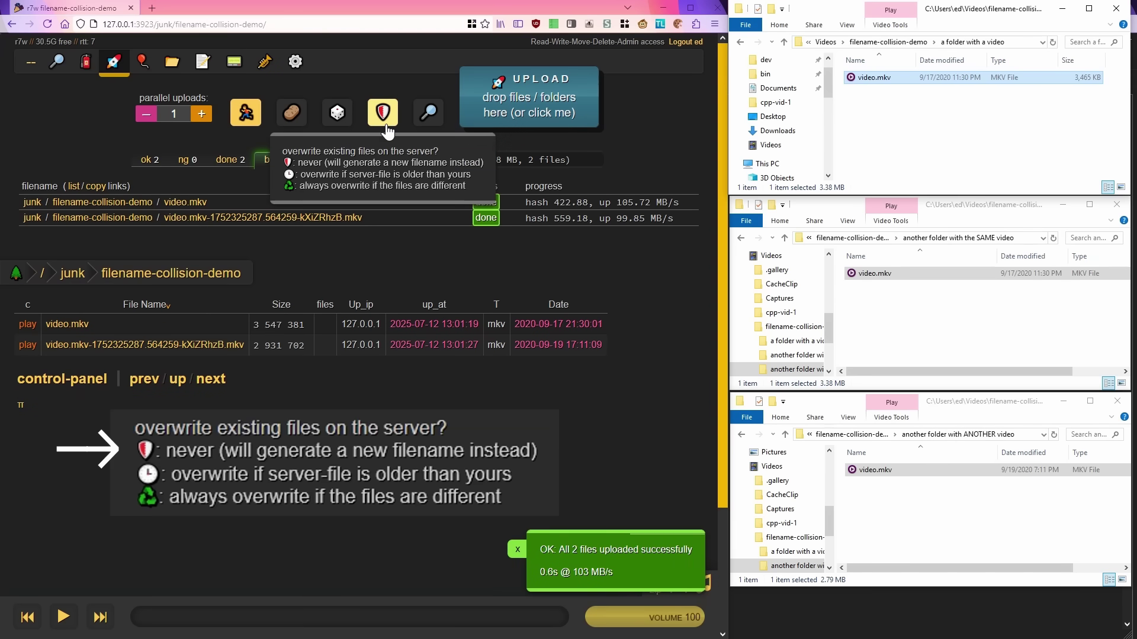
Step: Cycle the overwrite setting through older-only and always, back to never overwrite
{"action": "left_click", "coordinate": [386, 125]}
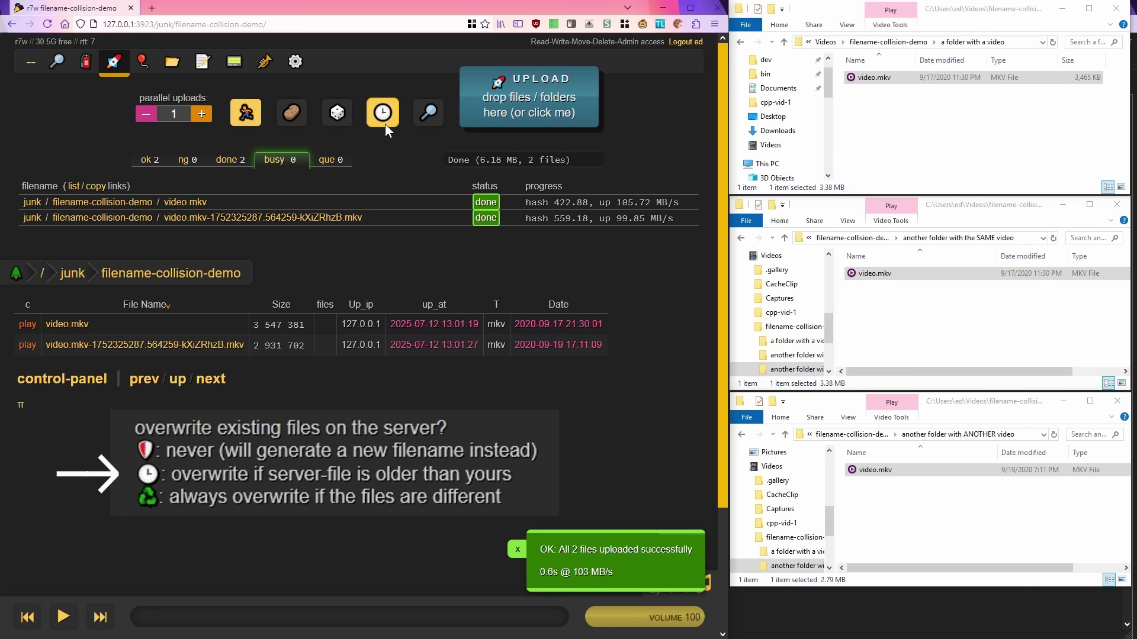
{"action": "left_click", "coordinate": [384, 124]}
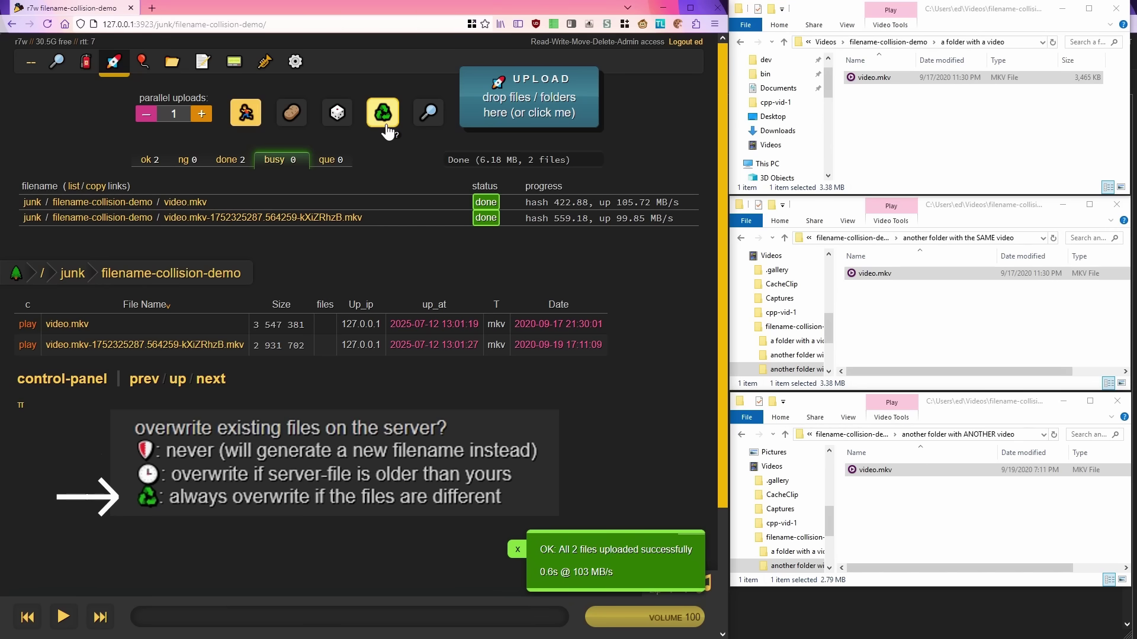
{"action": "left_click", "coordinate": [385, 124]}
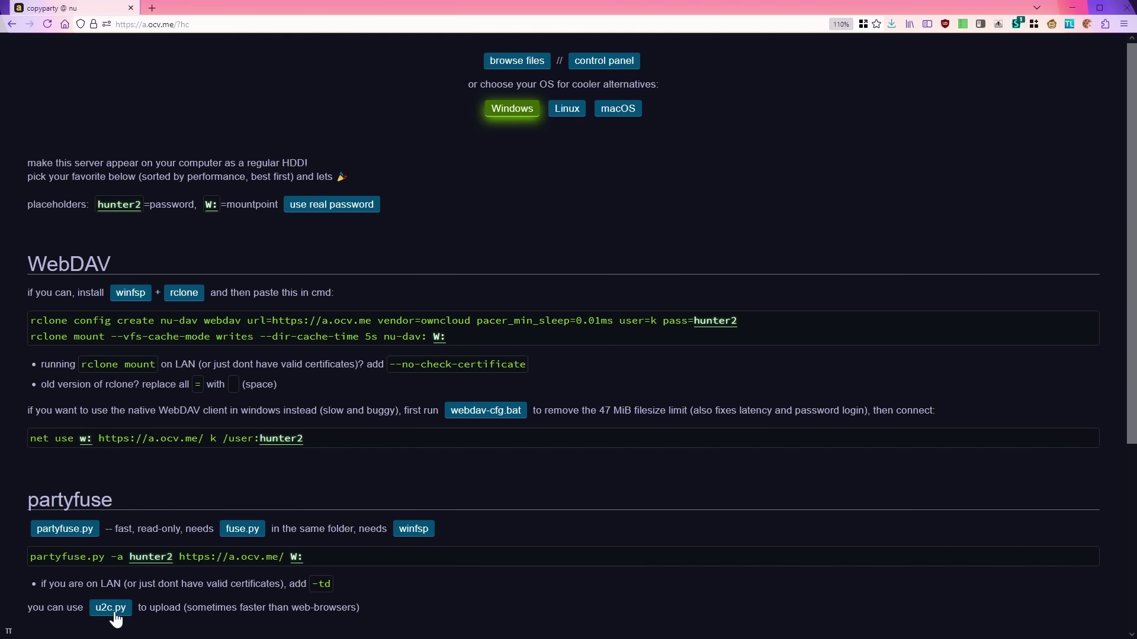
Step: Save u2c.py from the connect page and run u2c.py --help
{"action": "right_click", "coordinate": [112, 607]}
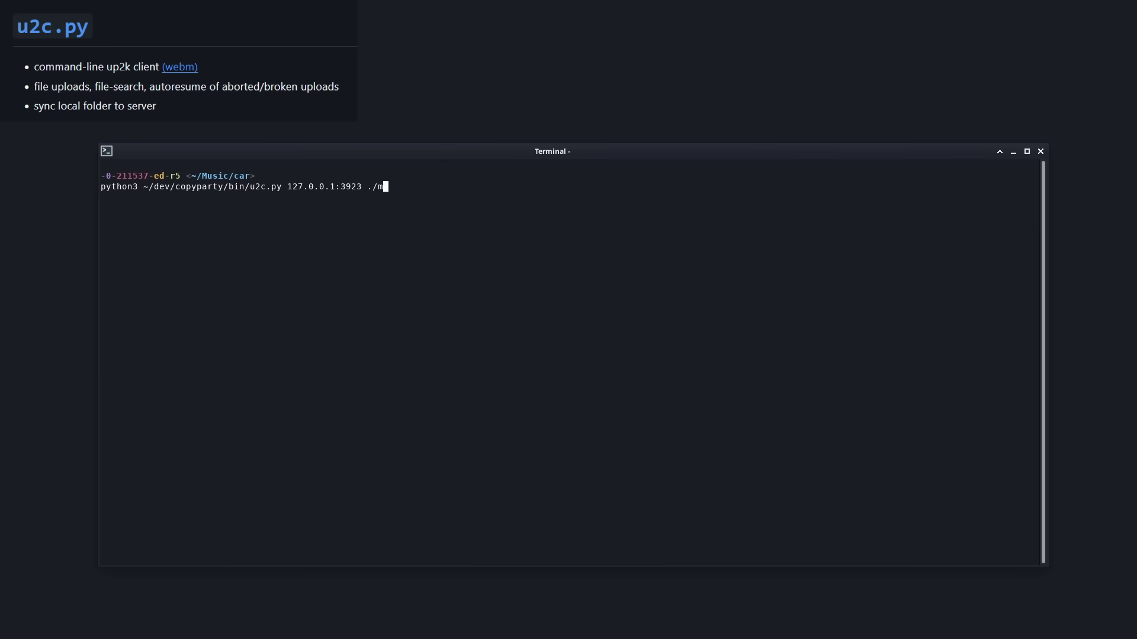
{"action": "type", "text": "3-35/"}
{"action": "key", "text": "Return"}
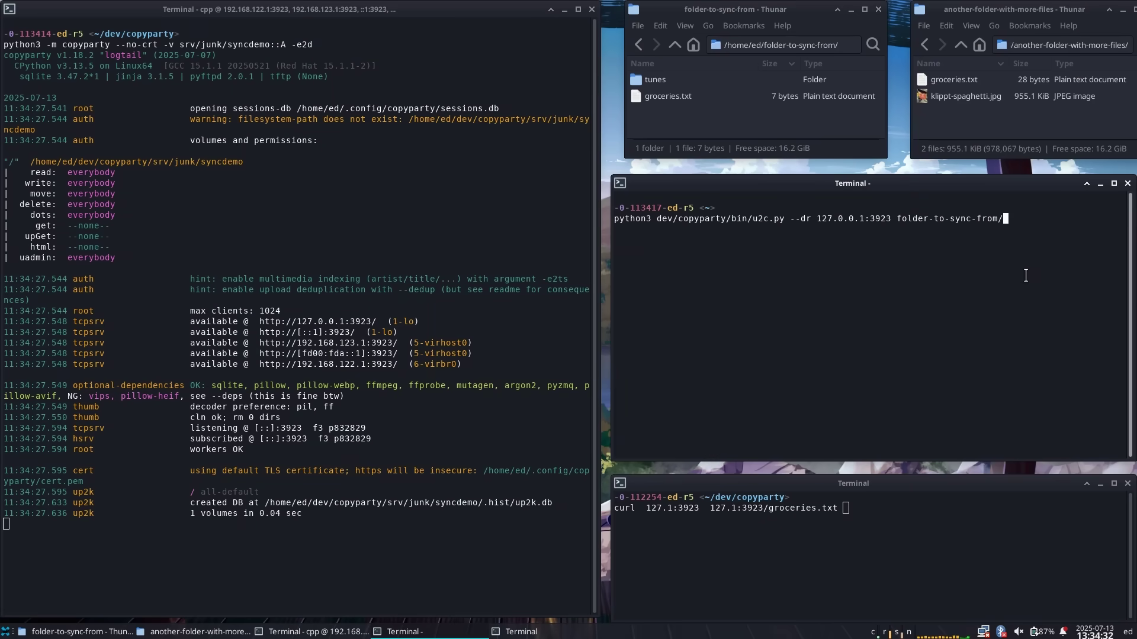
Step: Sync folder-to-sync-from to 127.0.0.1:3923 with u2c.py --dr and fetch groceries.txt
{"action": "key", "text": "Return"}
{"action": "left_click", "coordinate": [986, 537]}
{"action": "key", "text": "Return"}
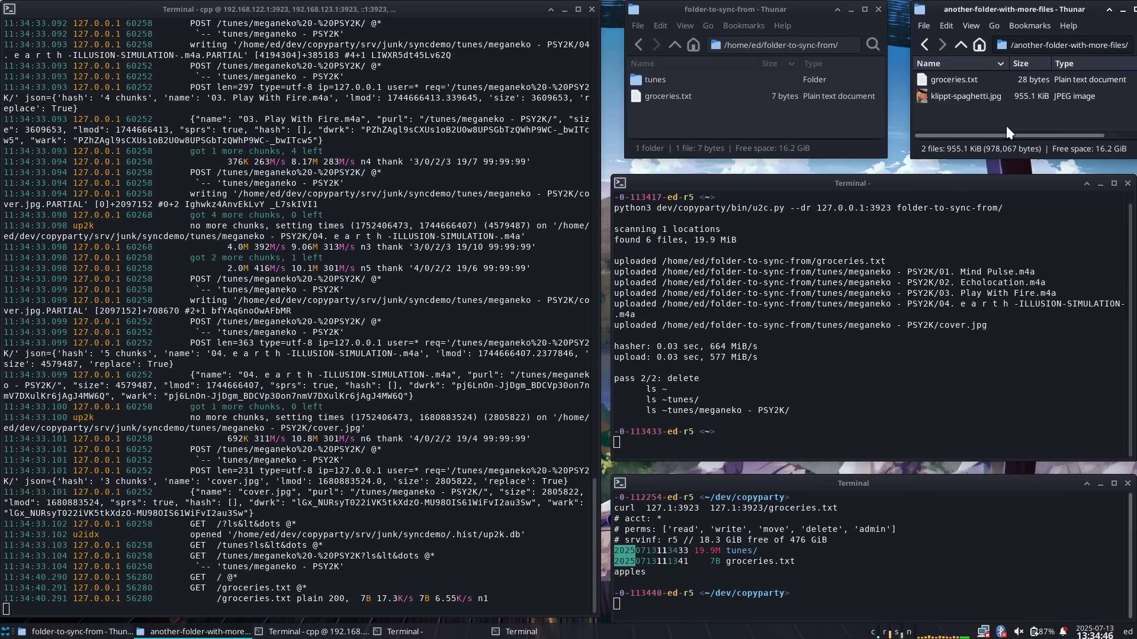
Step: Add klippt-spaghetti.jpg and a newer groceries.txt, then rerun the sync and curl check
{"action": "mouse_move", "coordinate": [1007, 125]}
{"action": "left_mouse_down"}
{"action": "mouse_move", "coordinate": [944, 77]}
{"action": "mouse_move", "coordinate": [758, 121]}
{"action": "left_mouse_up"}
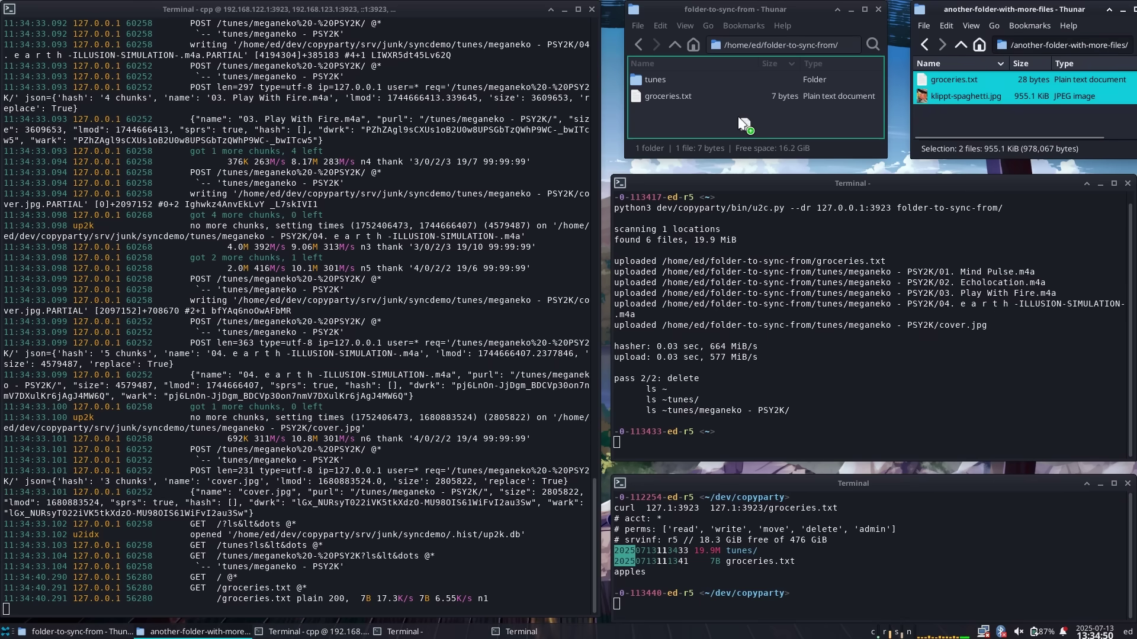
{"action": "left_click", "coordinate": [230, 195]}
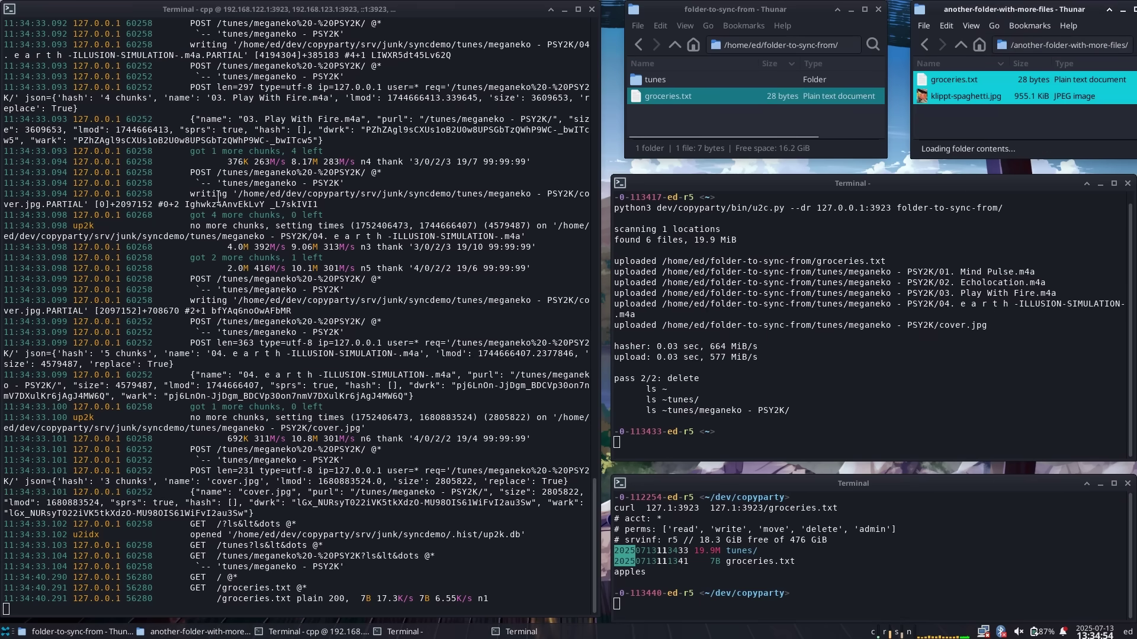
{"action": "key", "text": "Up"}
{"action": "key", "text": "Return"}
{"action": "key", "text": "Up"}
{"action": "key", "text": "Return"}
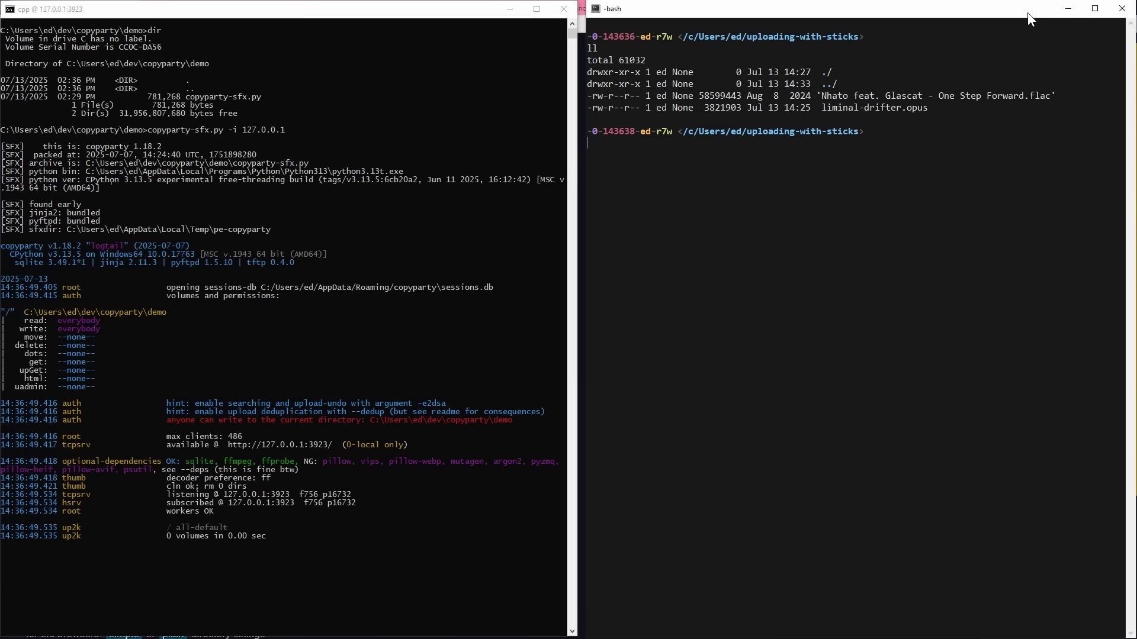
{"action": "type", "text": "curl -T 'Nhato feat. Glascat - One Step Forward.flac' 127.0.0.1:3923"}
Step: Upload the Nhato flac with curl -T and liminal-drifter.opus as a.opus, then compare md5sums
{"action": "key", "text": "Return"}
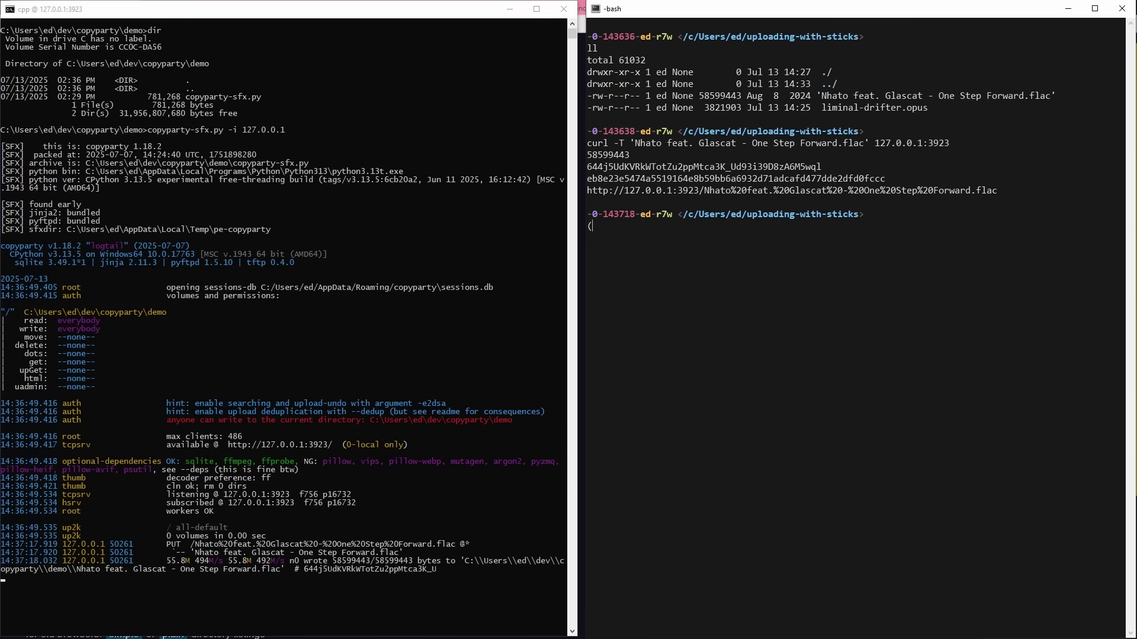
{"action": "type", "text": "(echo -ne 'PUT /a.opus HTTP/1.1\r \r '; cat liminal-drifter.opus )>/dev/tcp/127.0.0.1/3923"}
{"action": "key", "text": "Return"}
{"action": "type", "text": "md5"}
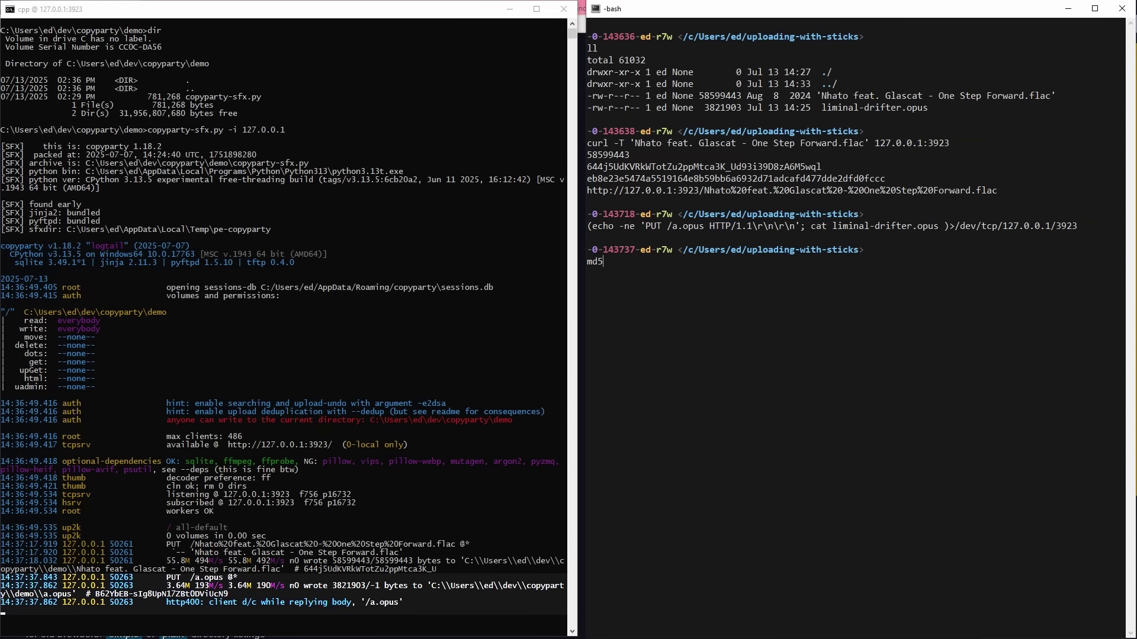
{"action": "type", "text": "sum liminal-drifter.opus ../dev/copyparty/demo/a.opus"}
{"action": "key", "text": "Return"}
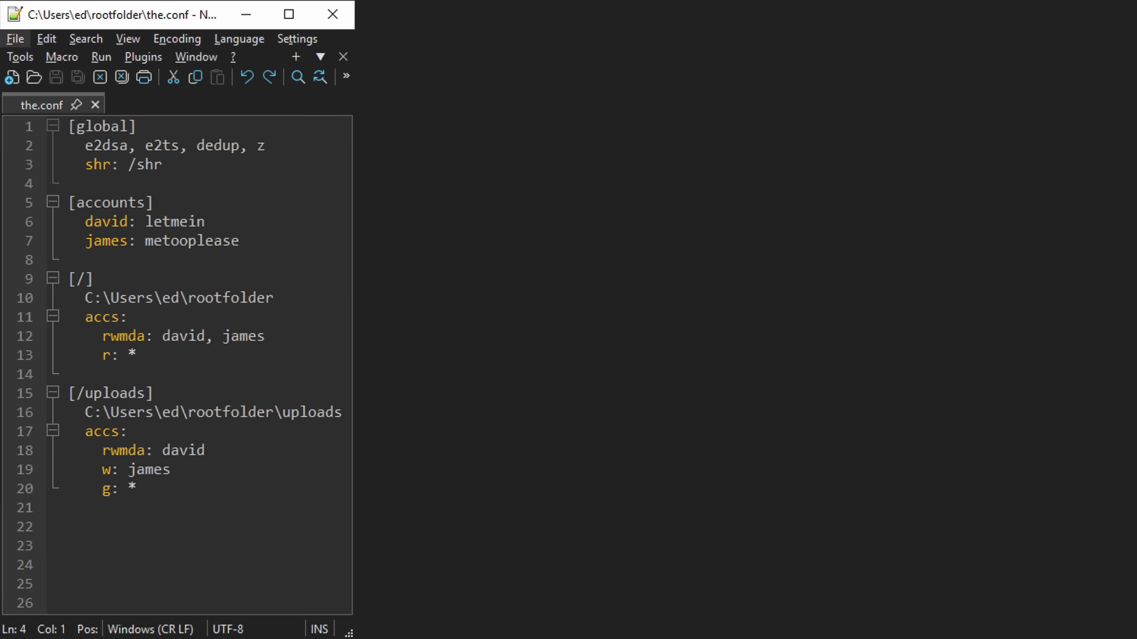
{"action": "type", "text": "python "}
{"action": "type", "text": "copyparty-sfx.py -c the.conf"}
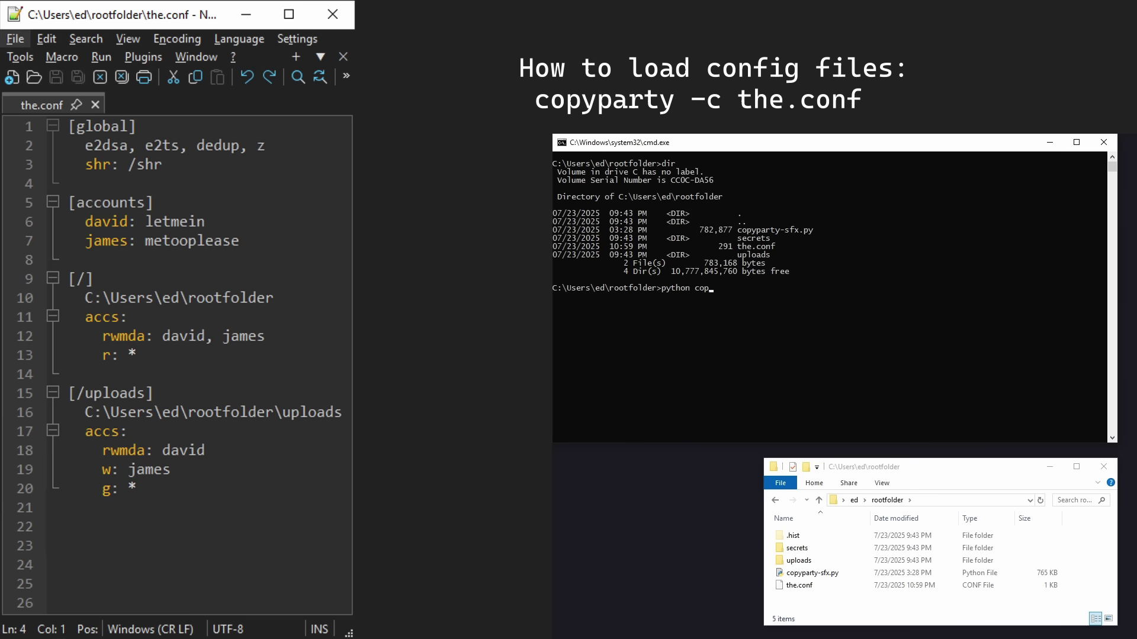
Step: Start copyparty-sfx.py with -c the.conf, then list global options with copyparty.exe --help
{"action": "key", "text": "Return"}
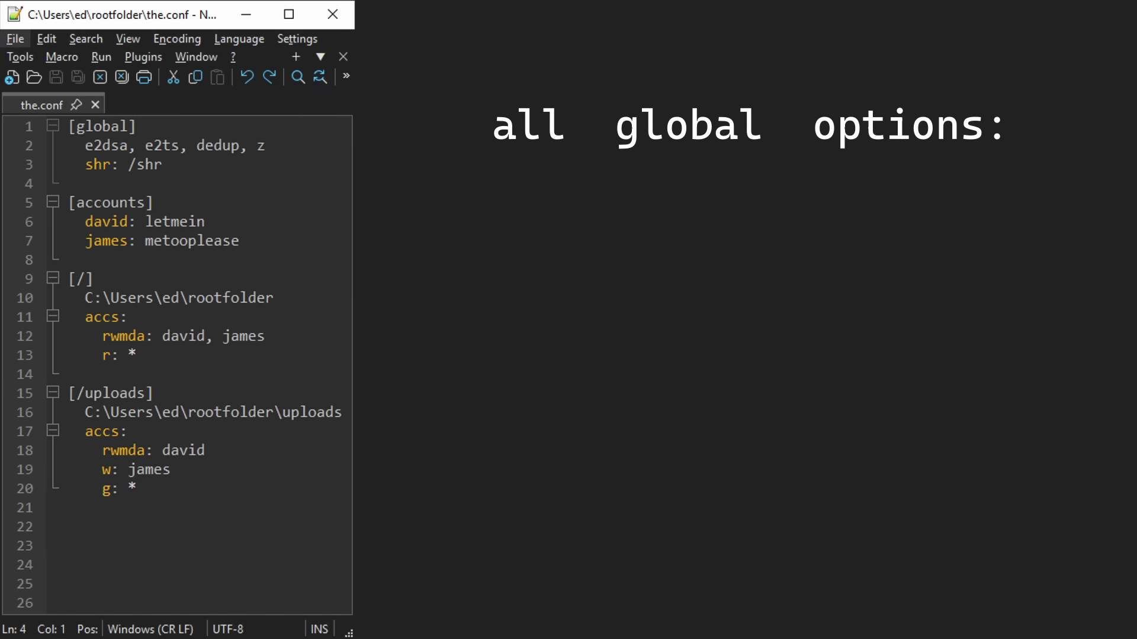
{"action": "type", "text": "copyparty.exe --help"}
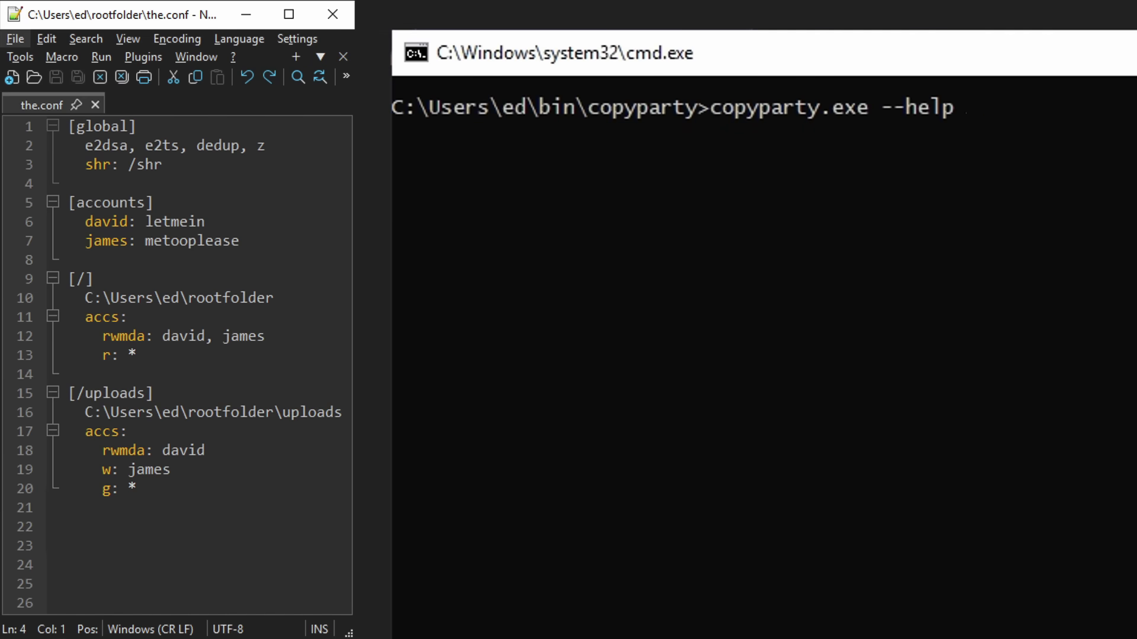
{"action": "key", "text": "Return"}
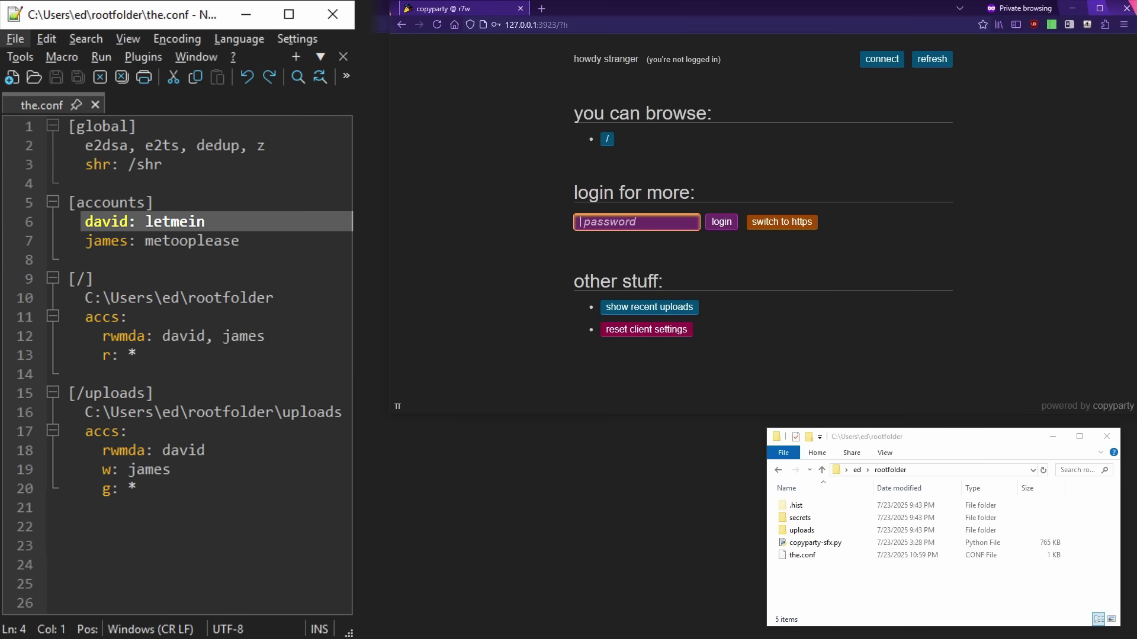
Step: Log in with the first account's password to reach the root listing
{"action": "key", "text": "Return"}
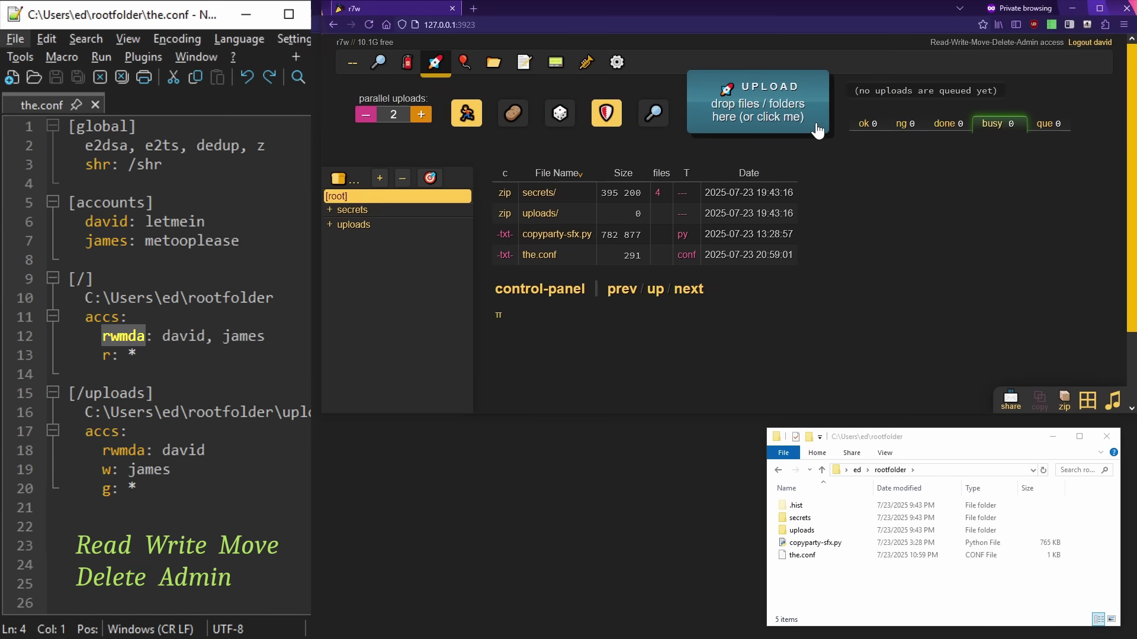
Step: Upload 'stack of copyparty CDs.jpg' to root, log out, and open it anonymously
{"action": "left_click", "coordinate": [817, 124]}
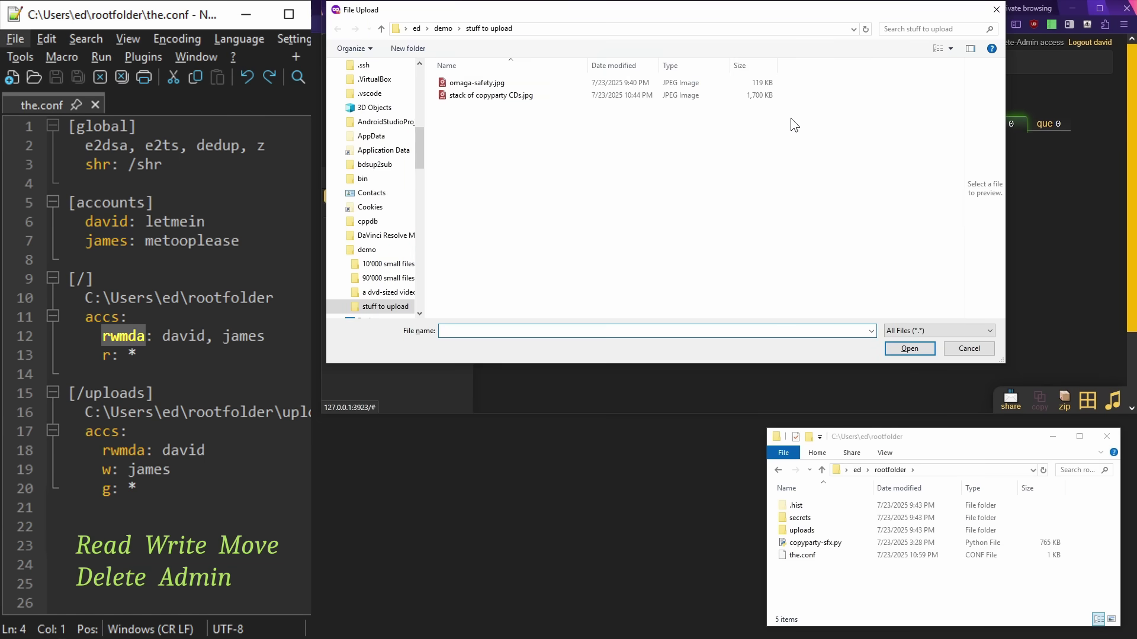
{"action": "double_click", "coordinate": [508, 96]}
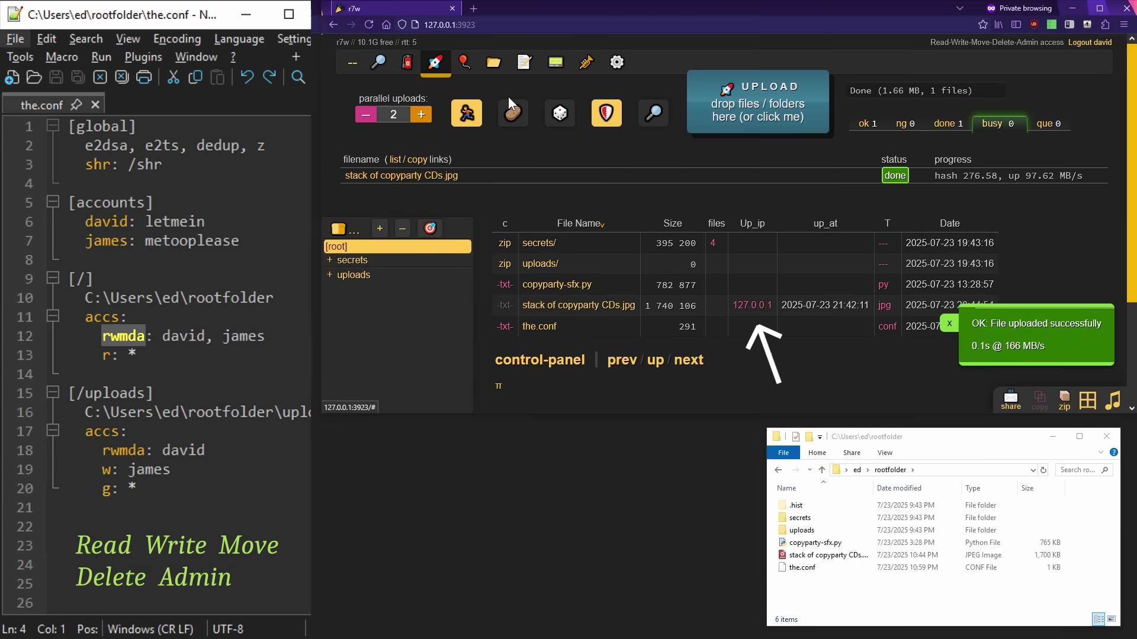
{"action": "left_click", "coordinate": [539, 360]}
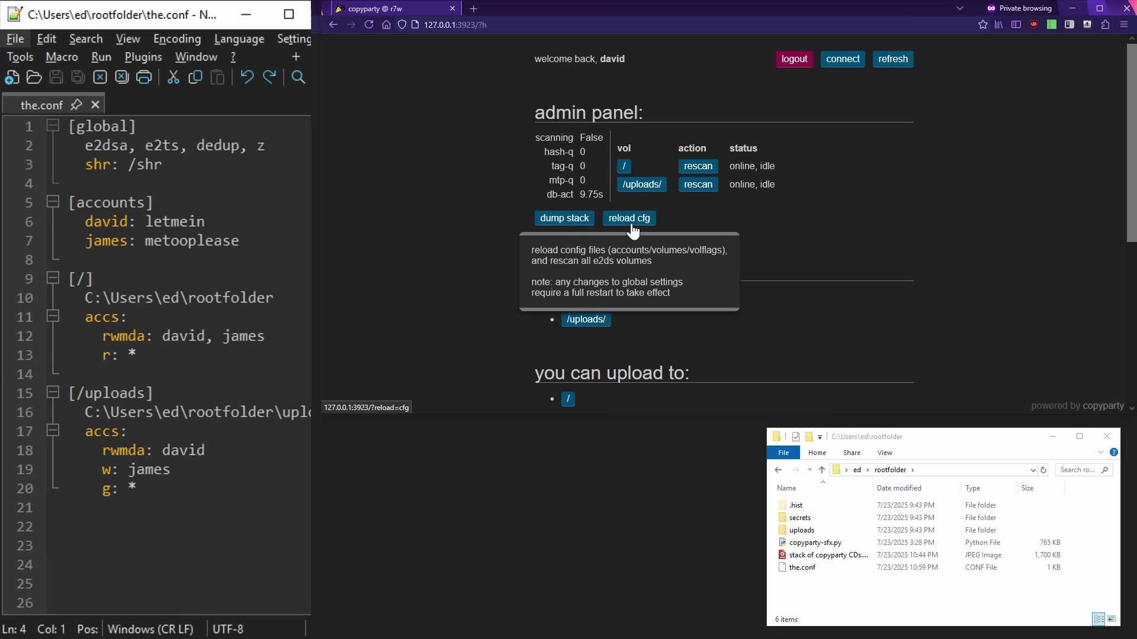
{"action": "left_click", "coordinate": [793, 59]}
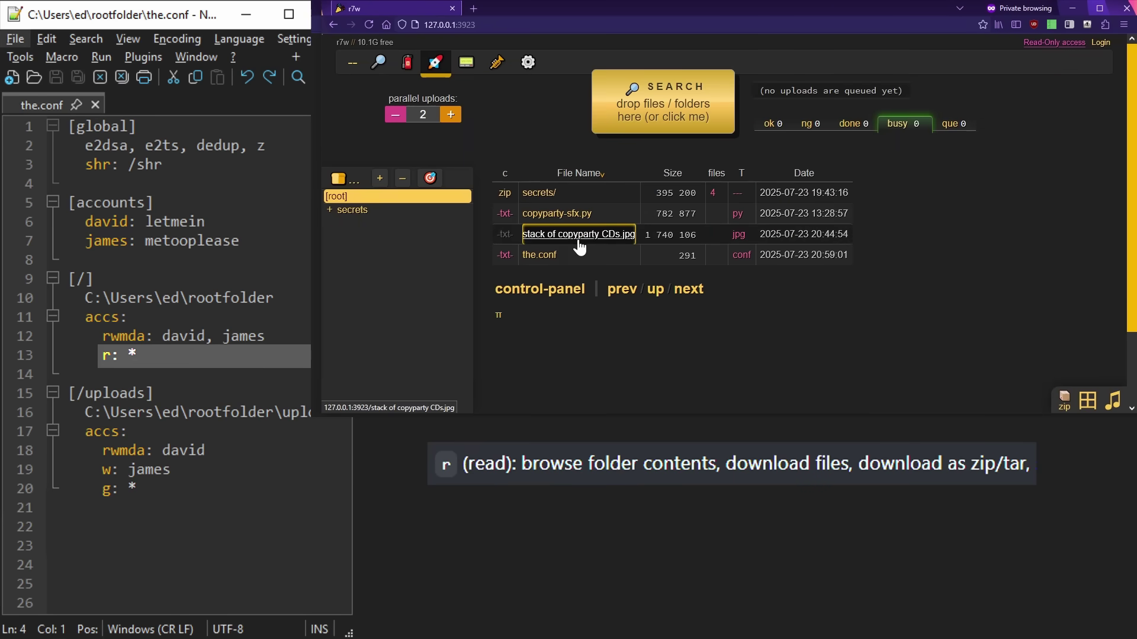
{"action": "left_click", "coordinate": [579, 234]}
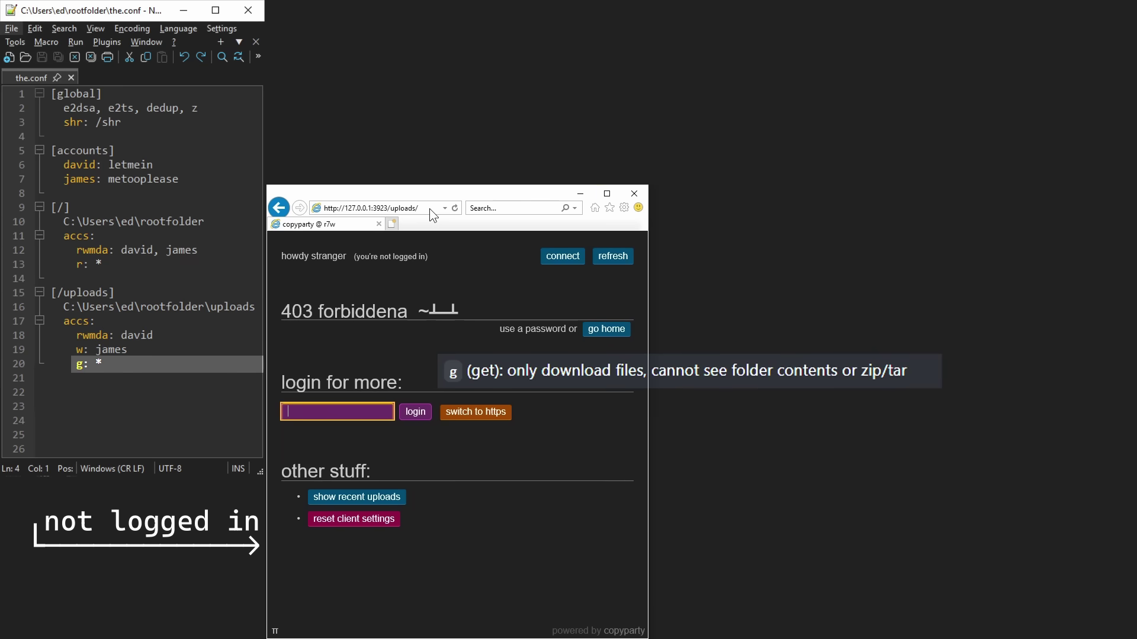
Step: While logged out, load /uploads/silica.jpg, then try listing /uploads/
{"action": "left_click", "coordinate": [429, 209]}
{"action": "type", "text": "silica.jpg"}
{"action": "key", "text": "Return"}
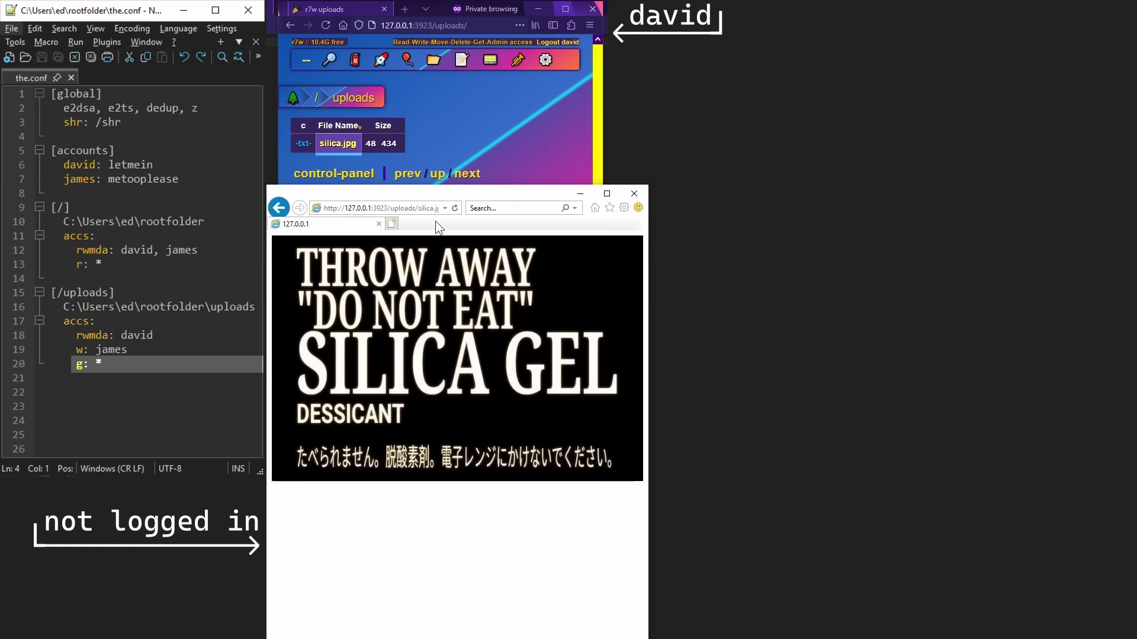
{"action": "left_click", "coordinate": [429, 209]}
{"action": "key", "text": "BackSpace"}
{"action": "key", "text": "Return"}
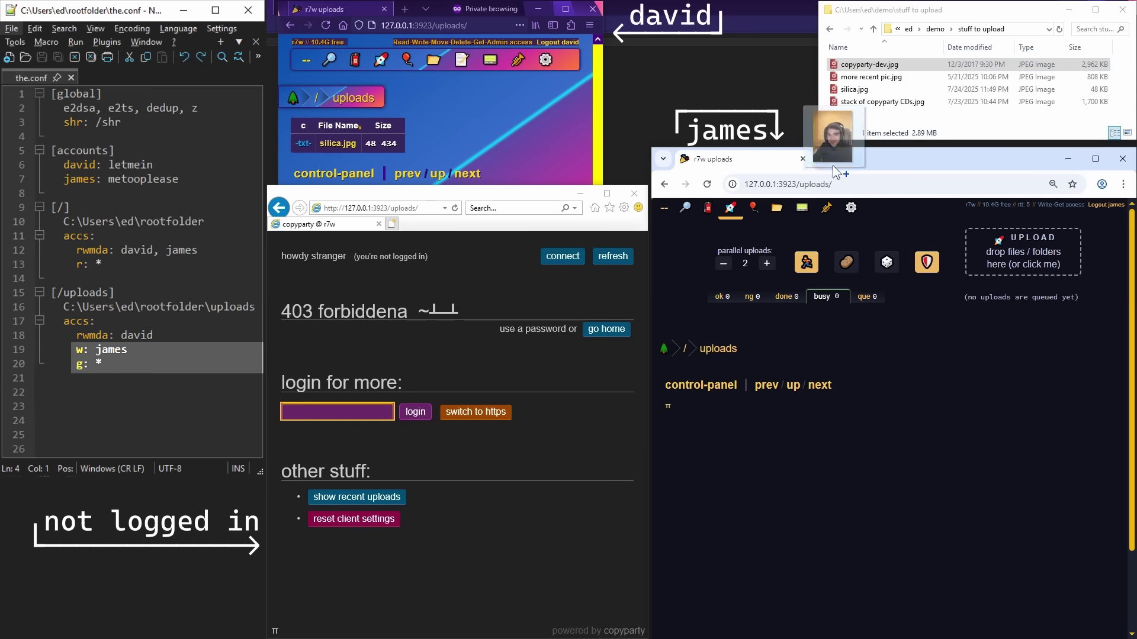
Step: Upload copyparty-dev.jpg to uploads and load its direct URL in the logged-out window
{"action": "left_click_drag", "start_coordinate": [869, 65], "coordinate": [772, 282]}
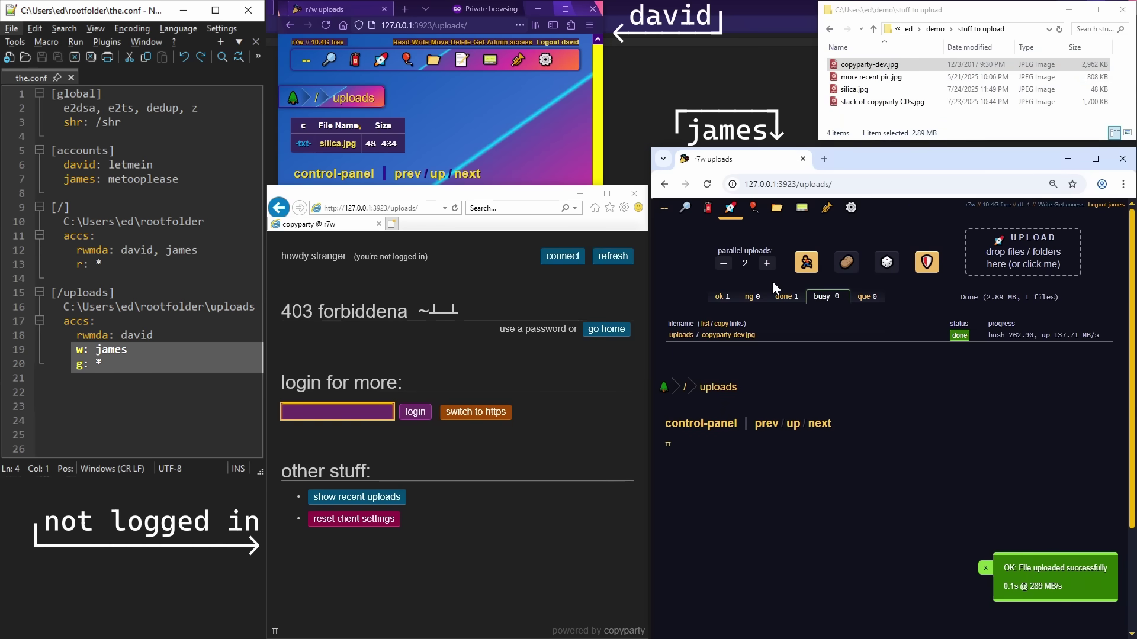
{"action": "left_click", "coordinate": [728, 336]}
{"action": "left_click", "coordinate": [830, 184]}
{"action": "key", "text": "ctrl+c"}
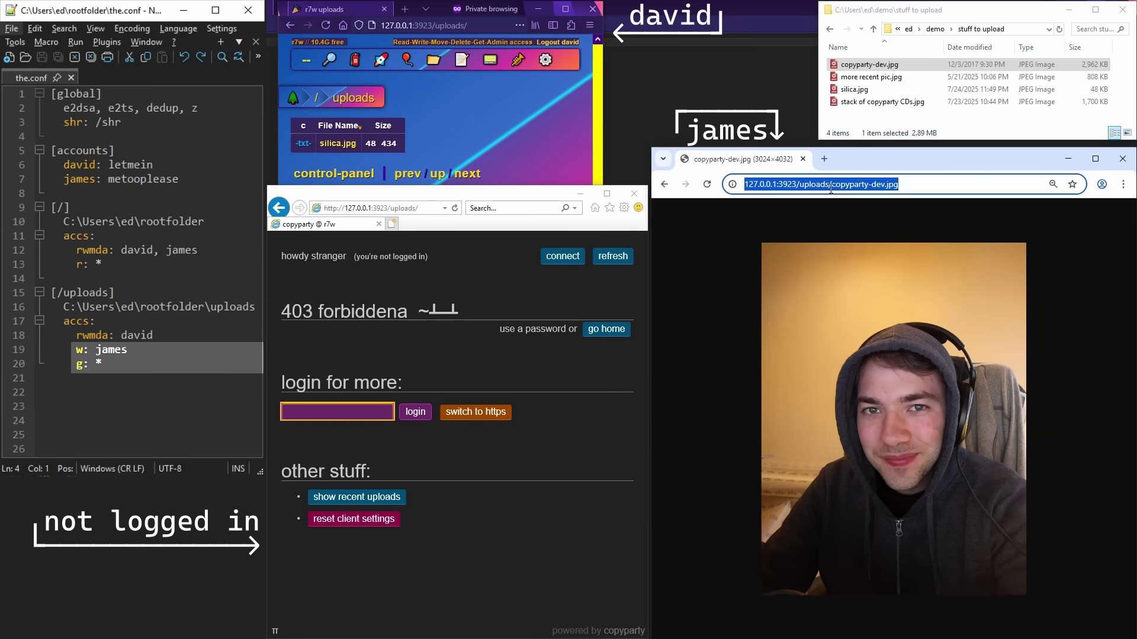
{"action": "left_click", "coordinate": [391, 207]}
{"action": "key", "text": "ctrl+v"}
{"action": "key", "text": "Return"}
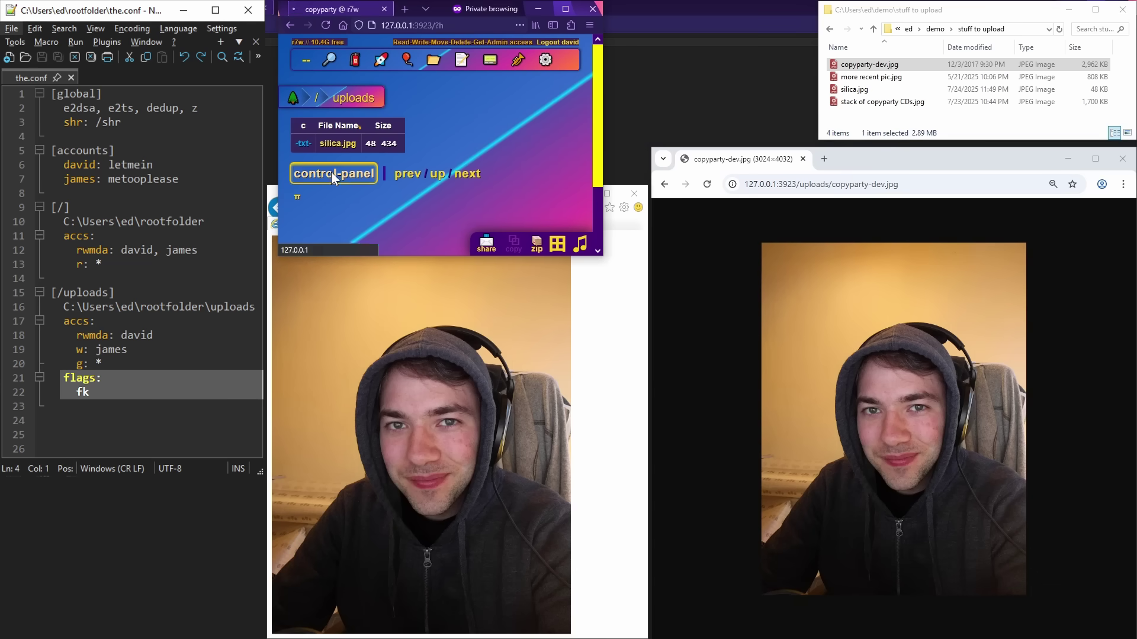
Step: Reload the server config and copy the keyed link for copyparty-dev.jpg in uploads
{"action": "left_click", "coordinate": [351, 162]}
{"action": "left_click", "coordinate": [376, 199]}
{"action": "left_click", "coordinate": [386, 169]}
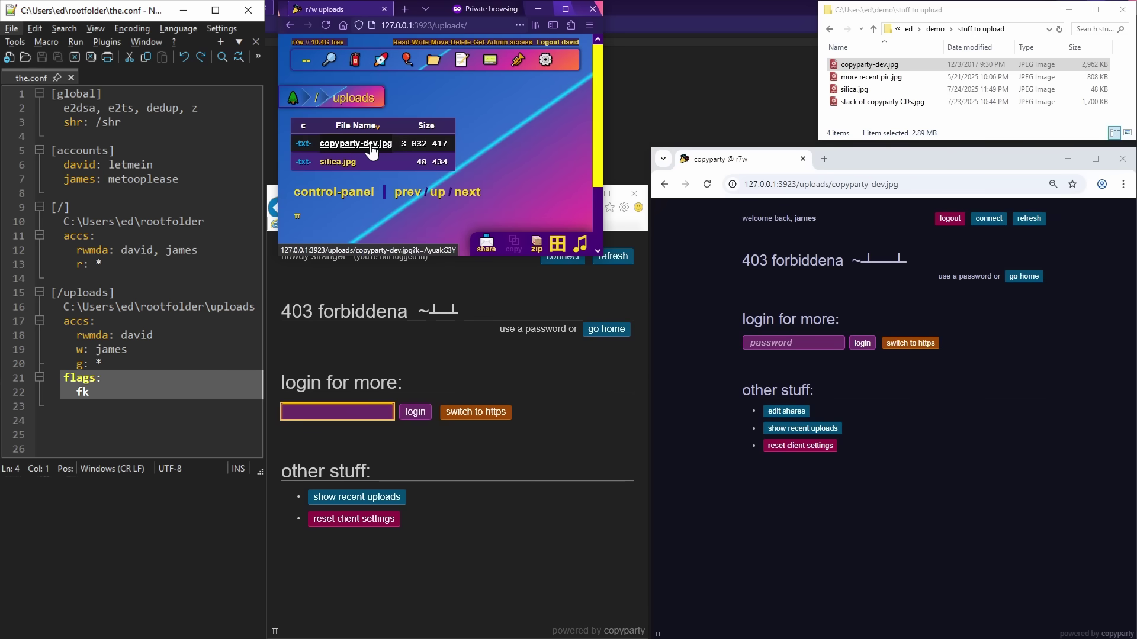
{"action": "right_click", "coordinate": [369, 144]}
{"action": "left_click", "coordinate": [395, 233]}
Step: Open the keyed copyparty-dev.jpg link in the logged-out browser window
{"action": "left_click", "coordinate": [444, 261]}
{"action": "left_click", "coordinate": [382, 207]}
{"action": "key", "text": "ctrl+v"}
{"action": "key", "text": "Return"}
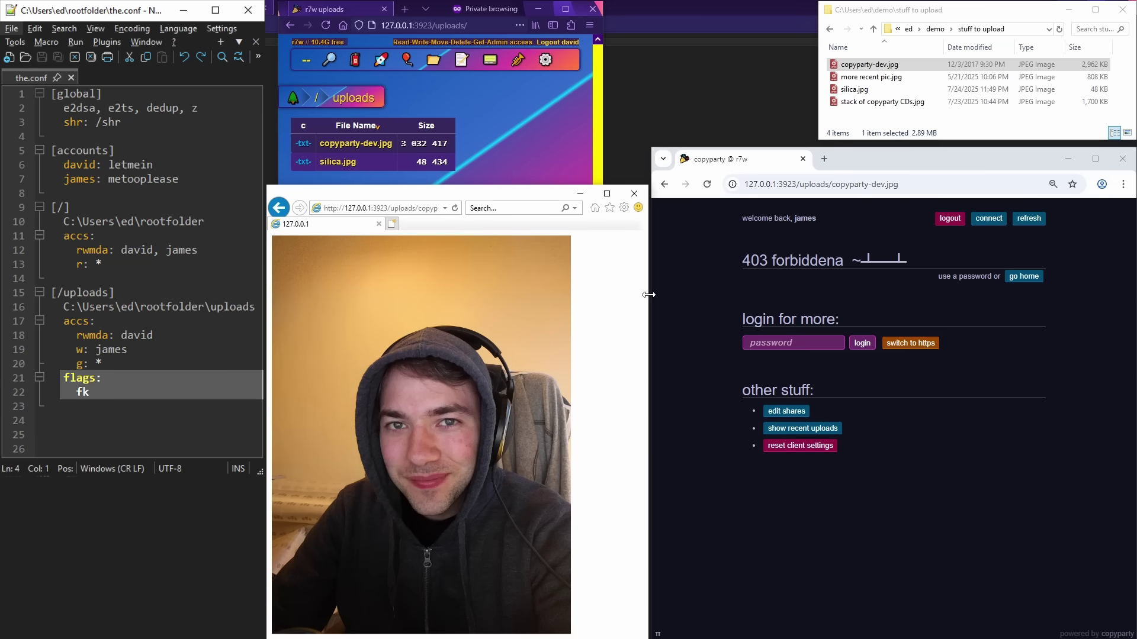
{"action": "mouse_move", "coordinate": [646, 301]}
{"action": "left_mouse_down"}
{"action": "mouse_move", "coordinate": [889, 313]}
{"action": "mouse_move", "coordinate": [638, 313]}
{"action": "left_mouse_up"}
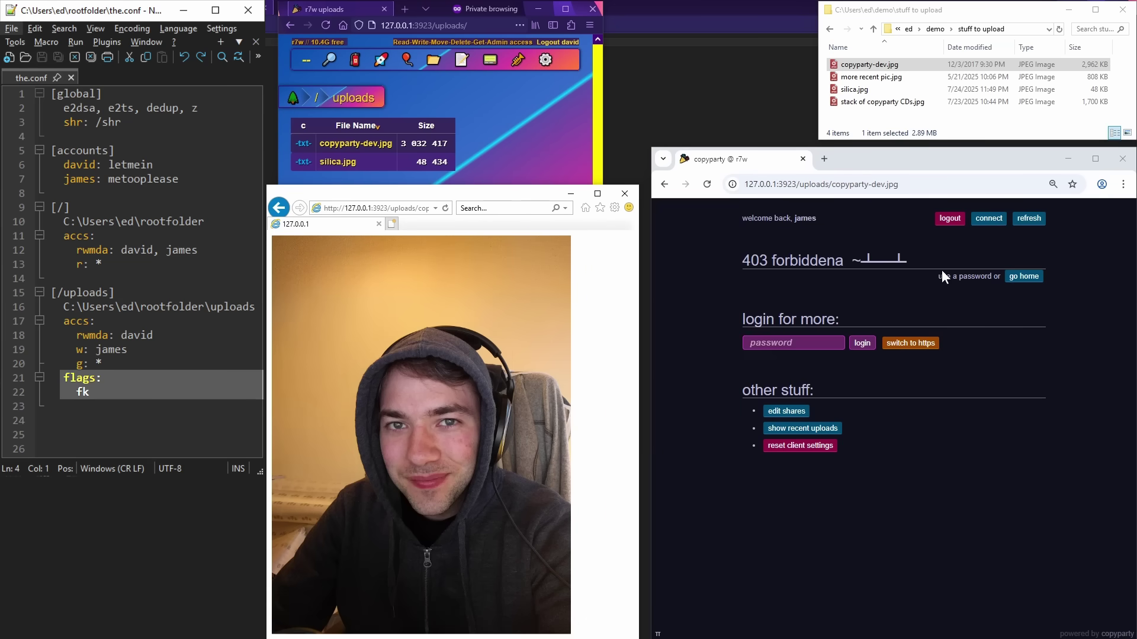
Step: Upload more recent pic.jpg into the uploads folder and try opening it
{"action": "left_click", "coordinate": [1023, 276]}
{"action": "left_click", "coordinate": [774, 485]}
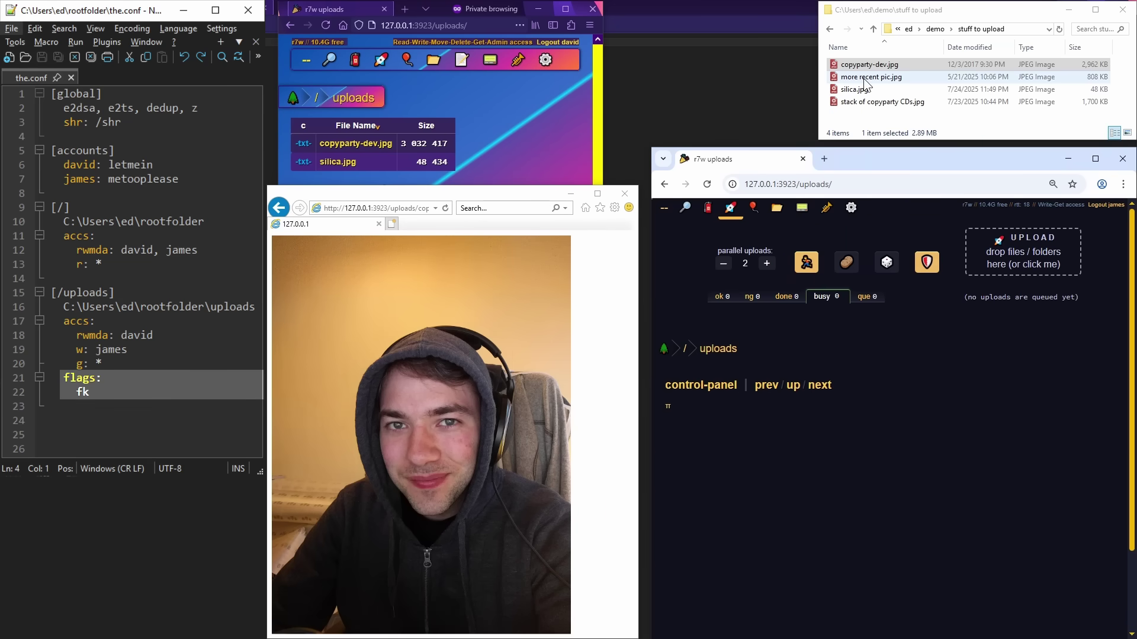
{"action": "mouse_move", "coordinate": [870, 77]}
{"action": "left_mouse_down"}
{"action": "mouse_move", "coordinate": [866, 299]}
{"action": "mouse_move", "coordinate": [868, 286]}
{"action": "left_mouse_up"}
{"action": "left_click", "coordinate": [735, 332]}
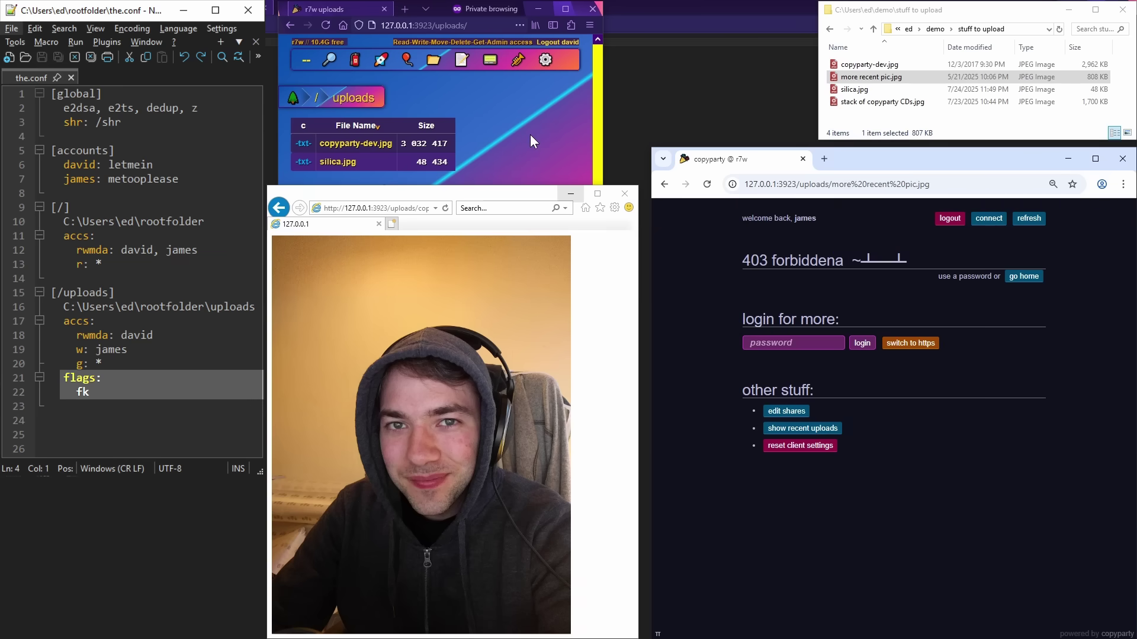
Step: Refresh the admin's uploads listing and copy the new picture's link
{"action": "left_click", "coordinate": [445, 133]}
{"action": "left_click", "coordinate": [326, 25]}
{"action": "right_click", "coordinate": [358, 161]}
{"action": "left_click", "coordinate": [409, 251]}
Step: Load the new picture's link in the older browser, then run copyparty.exe --help-flags
{"action": "left_click", "coordinate": [413, 218]}
{"action": "left_click", "coordinate": [373, 208]}
{"action": "key", "text": "ctrl+v"}
{"action": "key", "text": "Return"}
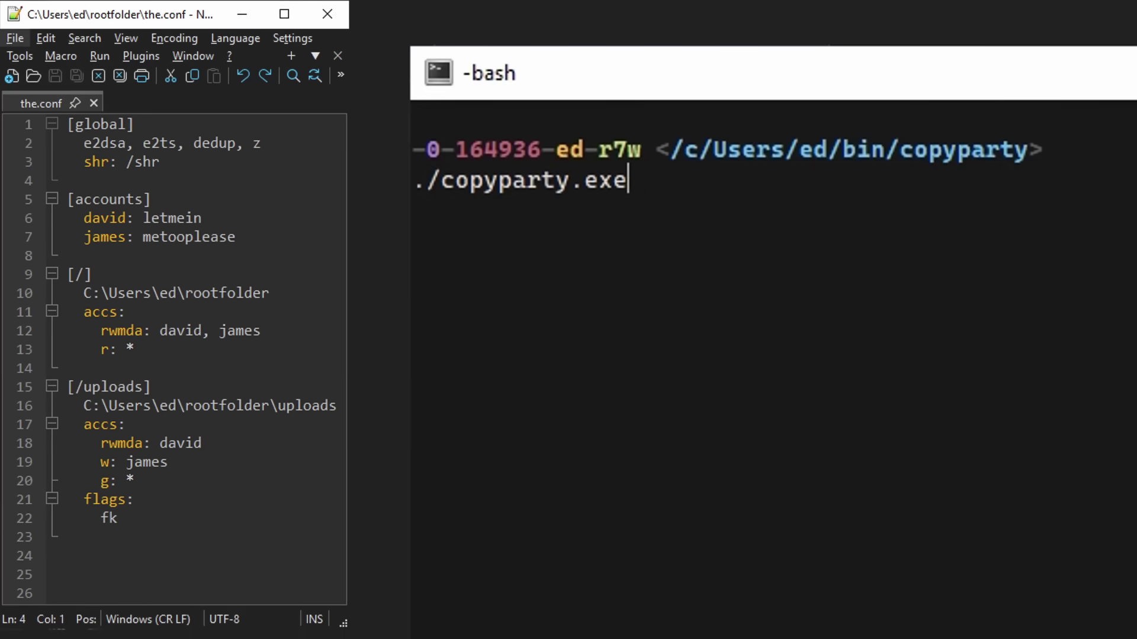
{"action": "type", "text": "--help-fla"}
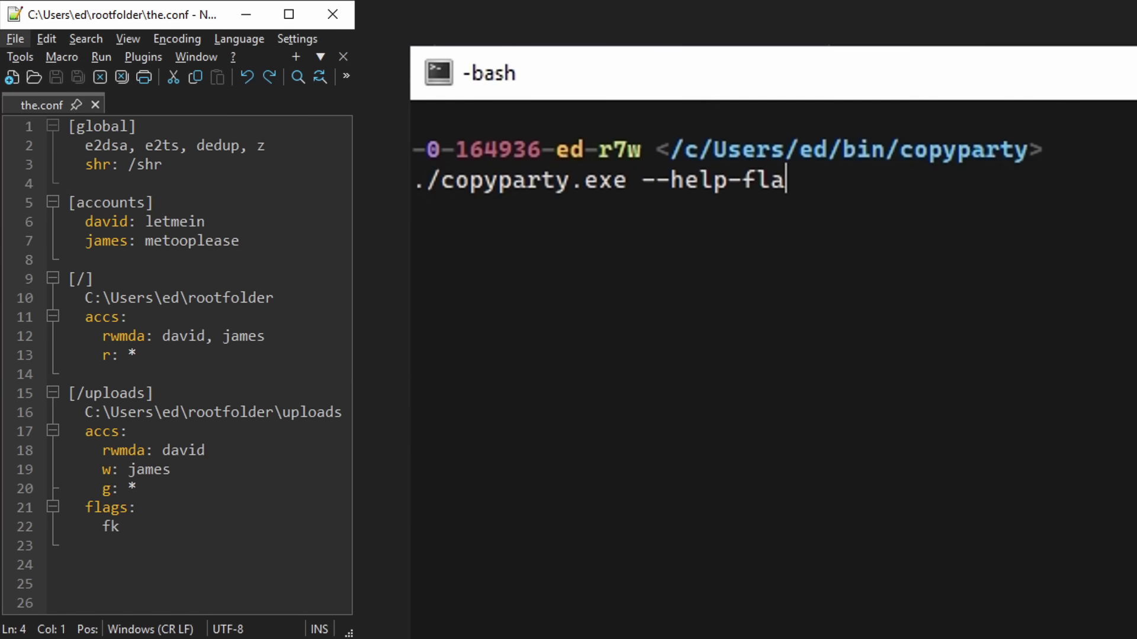
{"action": "type", "text": "gs"}
{"action": "key", "text": "Return"}
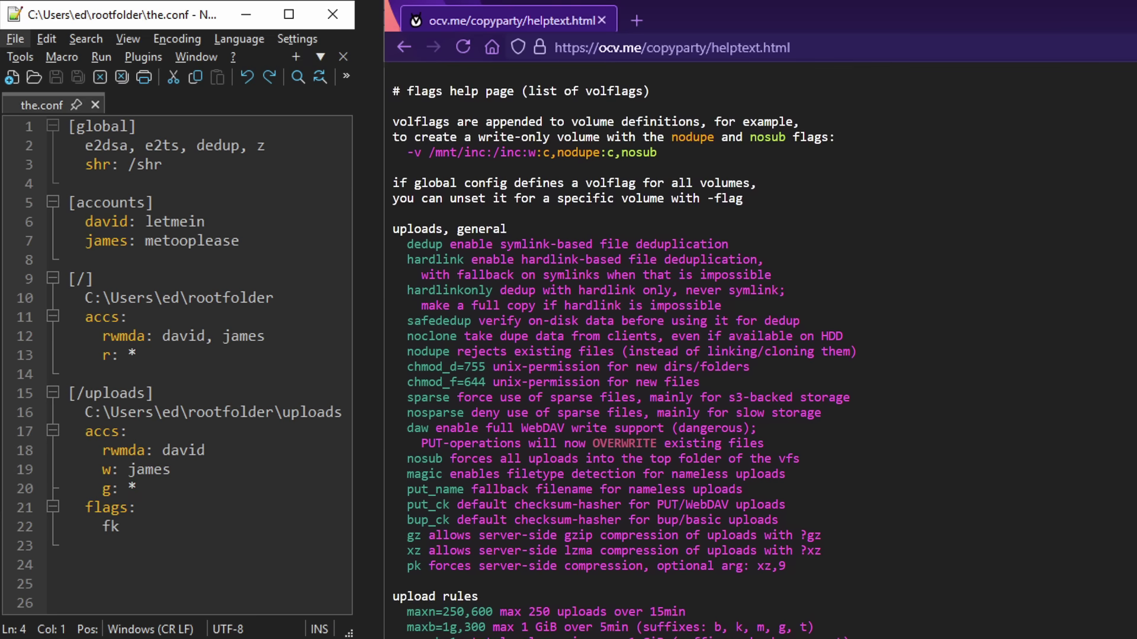
{"action": "scroll", "coordinate": [621, 356], "scroll_direction": "down", "scroll_amount": 5}
{"action": "scroll", "coordinate": [622, 356], "scroll_direction": "down", "scroll_amount": 5}
{"action": "scroll", "coordinate": [622, 356], "scroll_direction": "down", "scroll_amount": 5}
{"action": "scroll", "coordinate": [621, 356], "scroll_direction": "down", "scroll_amount": 5}
{"action": "scroll", "coordinate": [622, 355], "scroll_direction": "down", "scroll_amount": 5}
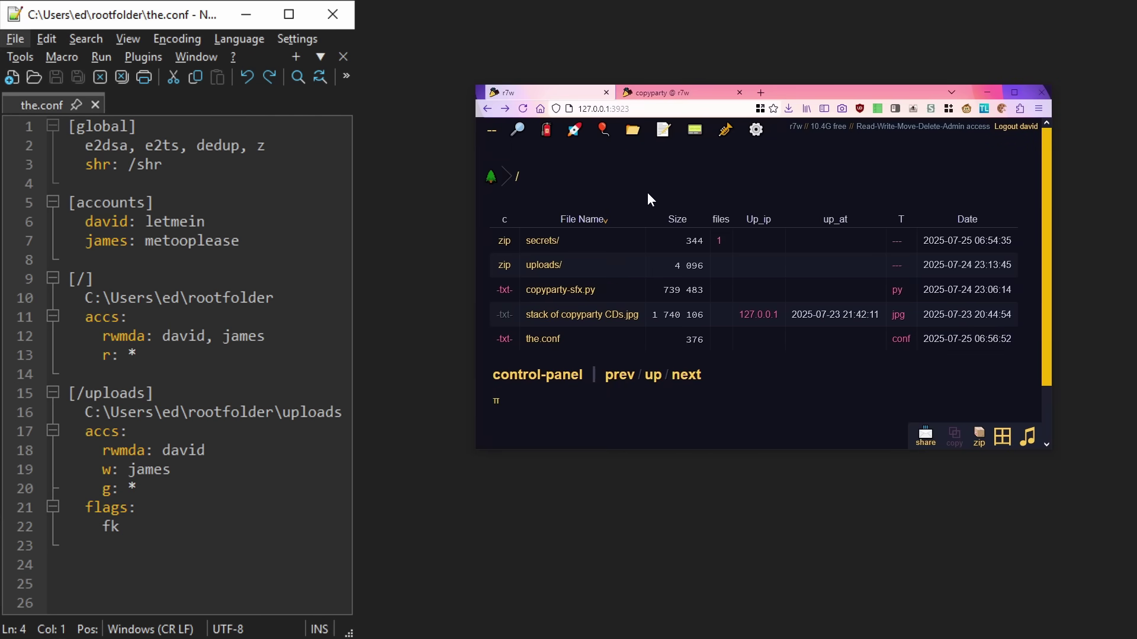
Step: Open secrets/config-backup.txt, reload the config, and confirm the file is now forbidden
{"action": "left_click", "coordinate": [622, 243]}
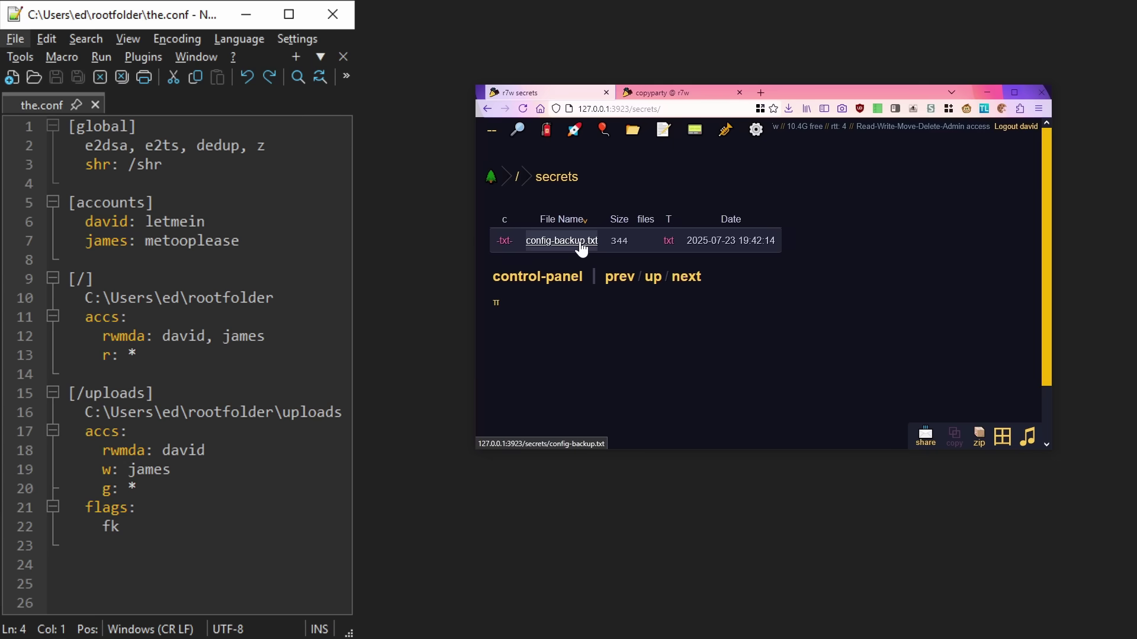
{"action": "left_click", "coordinate": [561, 241]}
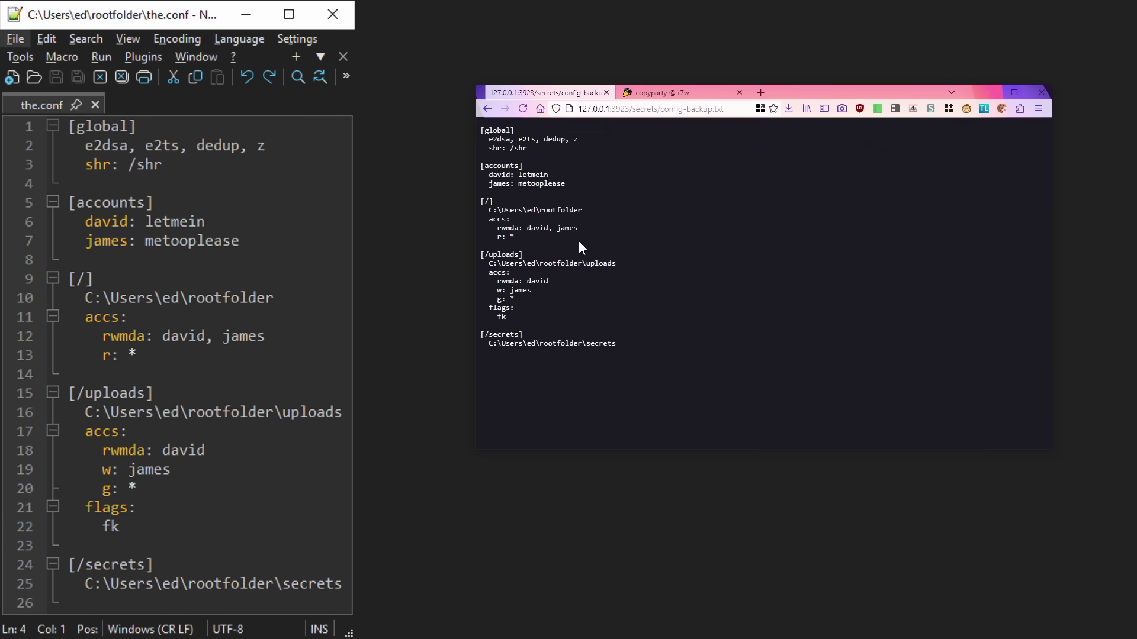
{"action": "left_click", "coordinate": [672, 93]}
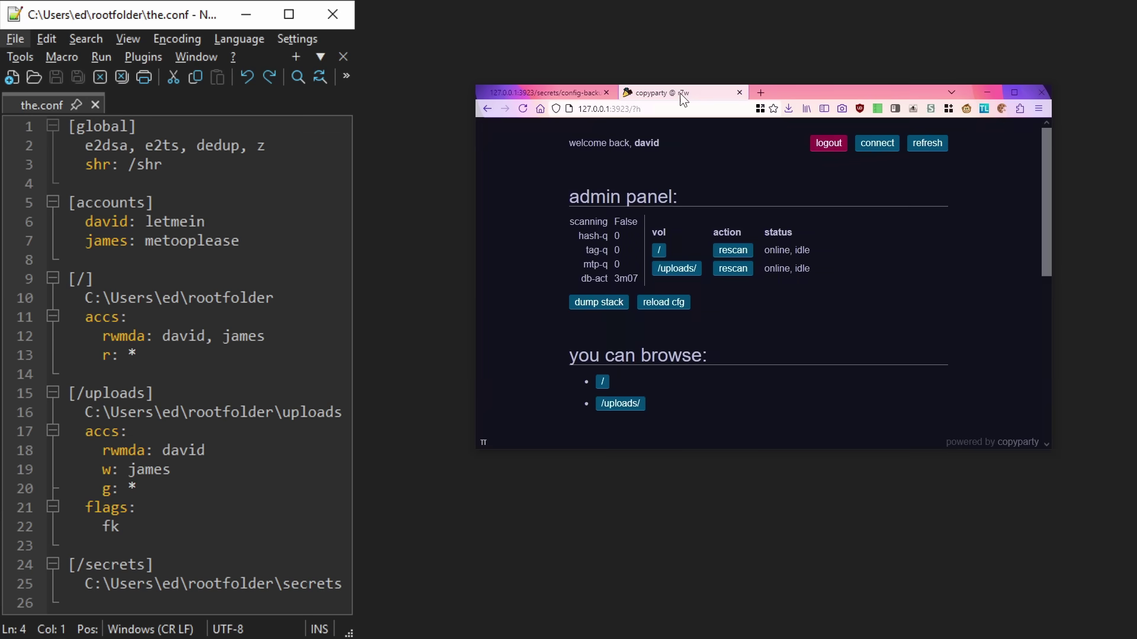
{"action": "left_click", "coordinate": [663, 302]}
{"action": "left_click", "coordinate": [545, 93]}
{"action": "left_click", "coordinate": [522, 107]}
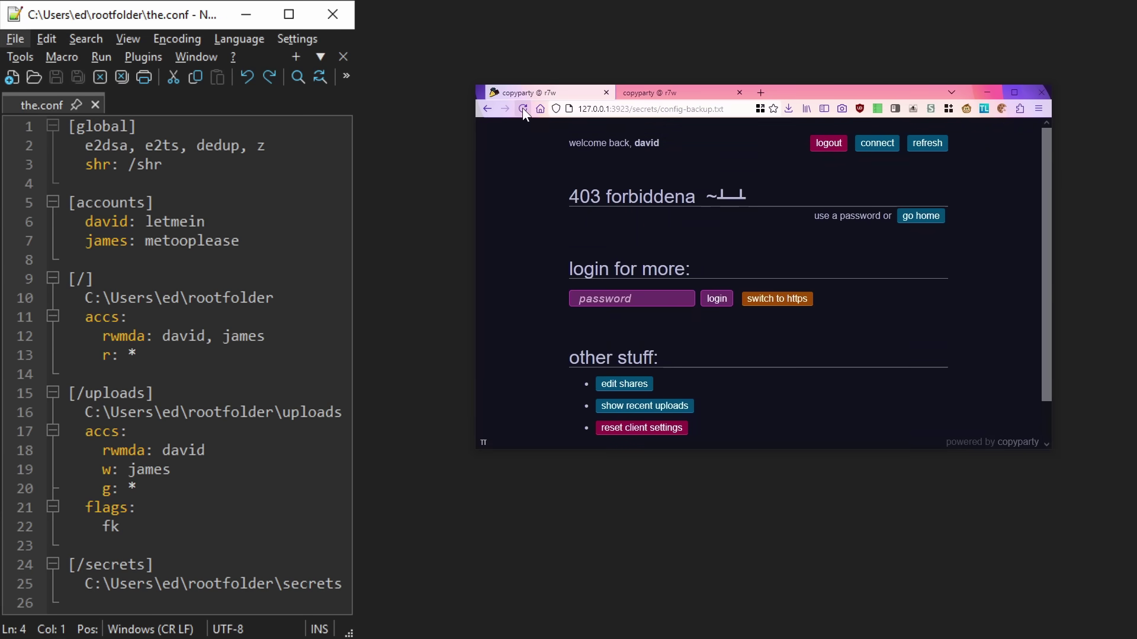
{"action": "left_click", "coordinate": [485, 109]}
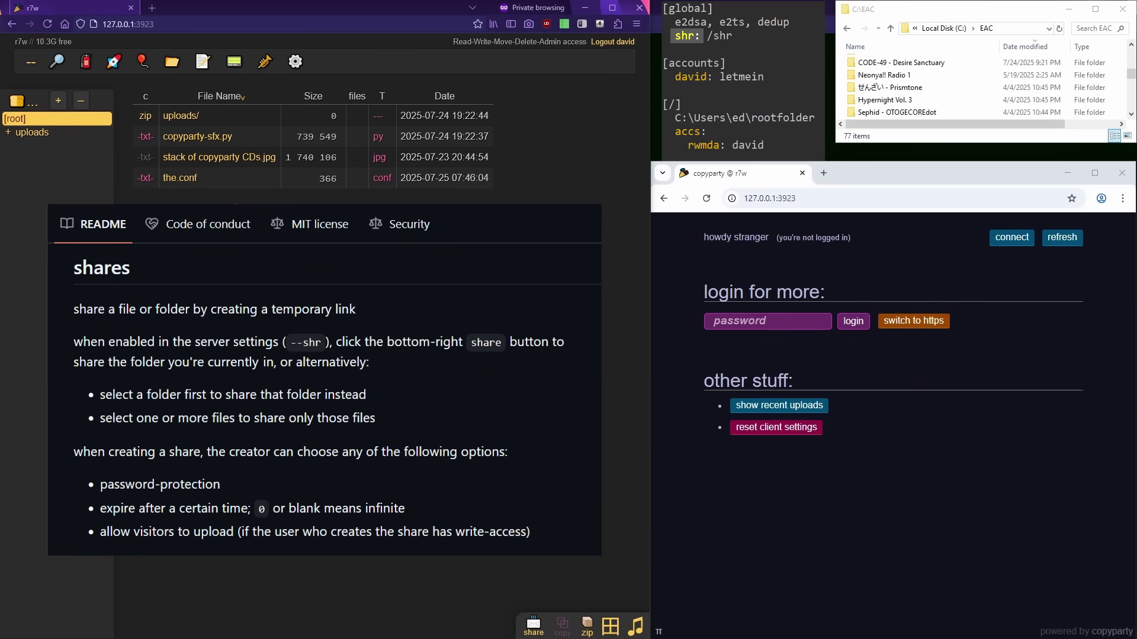
Step: Share the uploads folder with write and write-only access, then copy its /shr/ link
{"action": "left_click", "coordinate": [33, 132]}
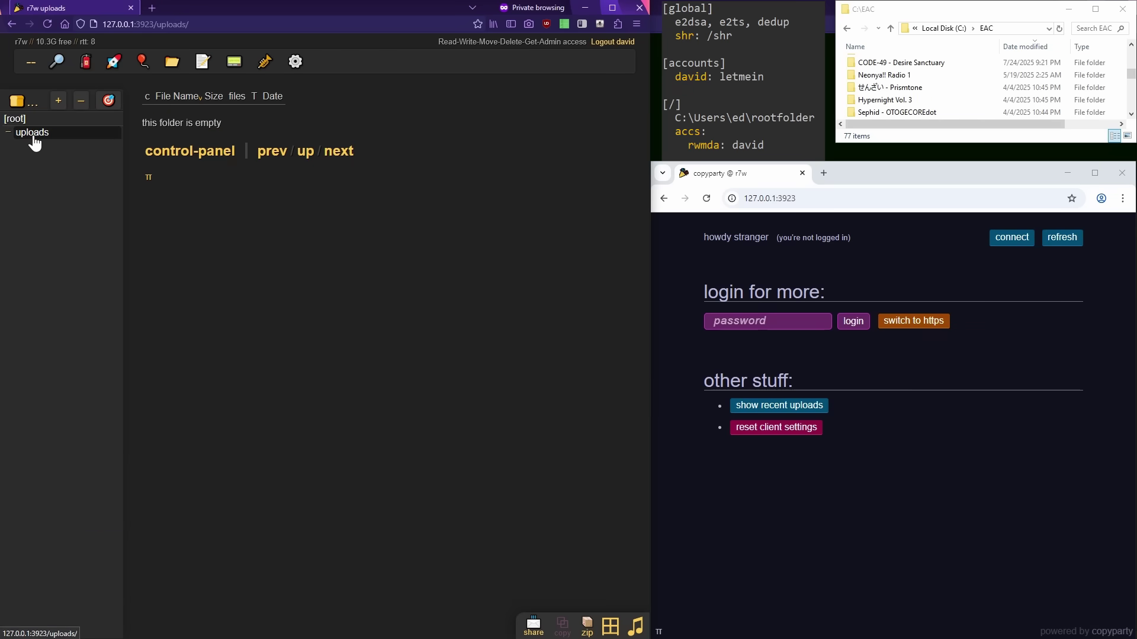
{"action": "left_click", "coordinate": [533, 627]}
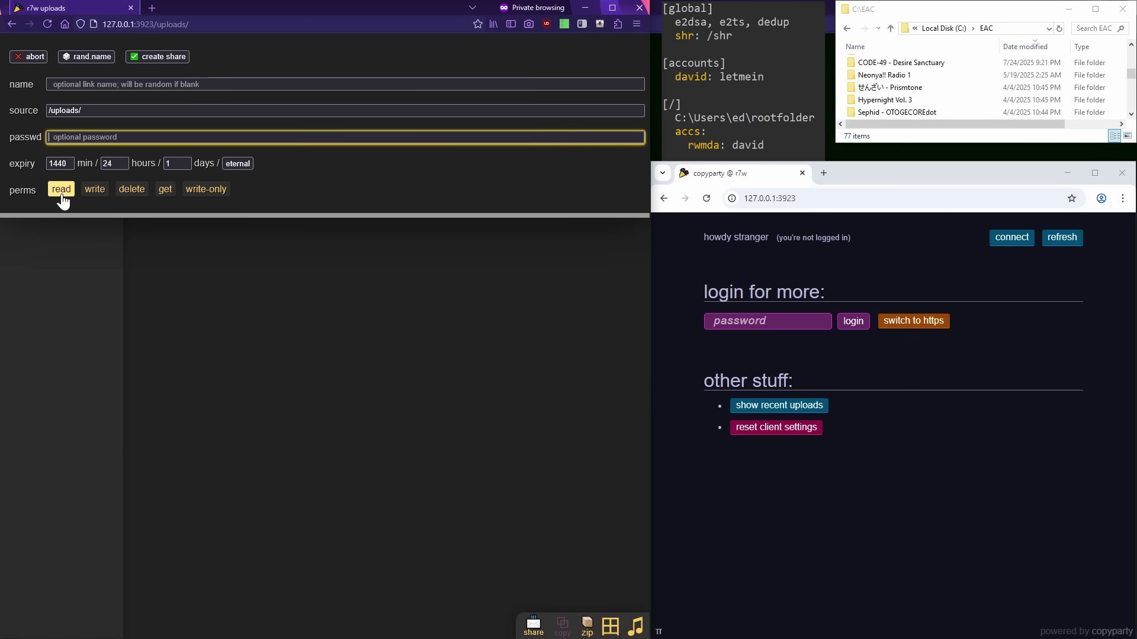
{"action": "left_click", "coordinate": [94, 189]}
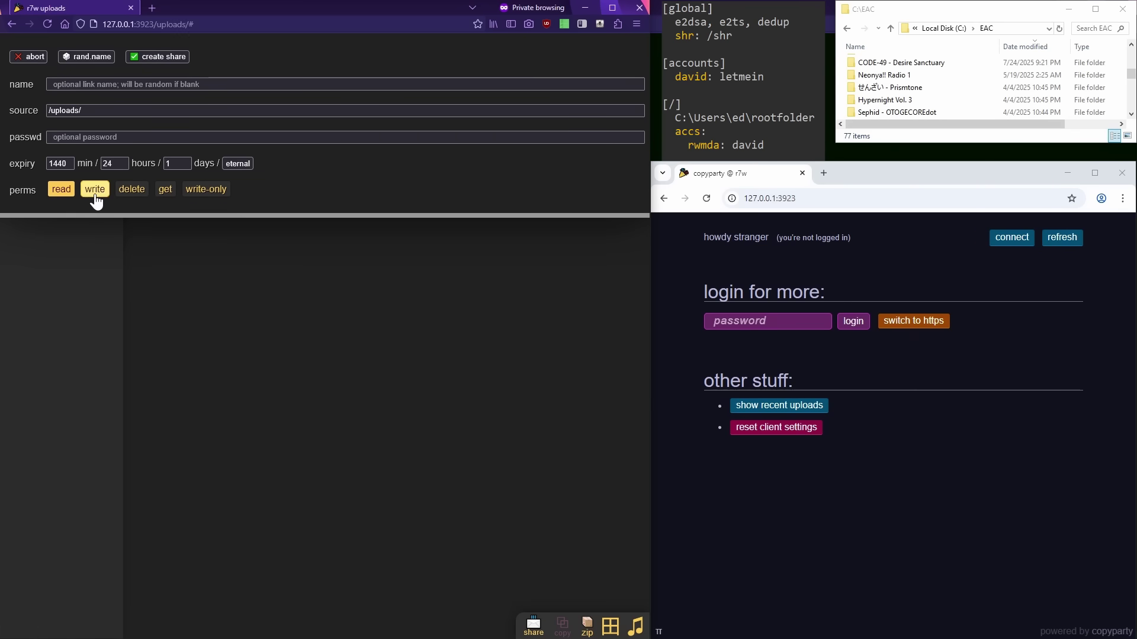
{"action": "left_click", "coordinate": [206, 189]}
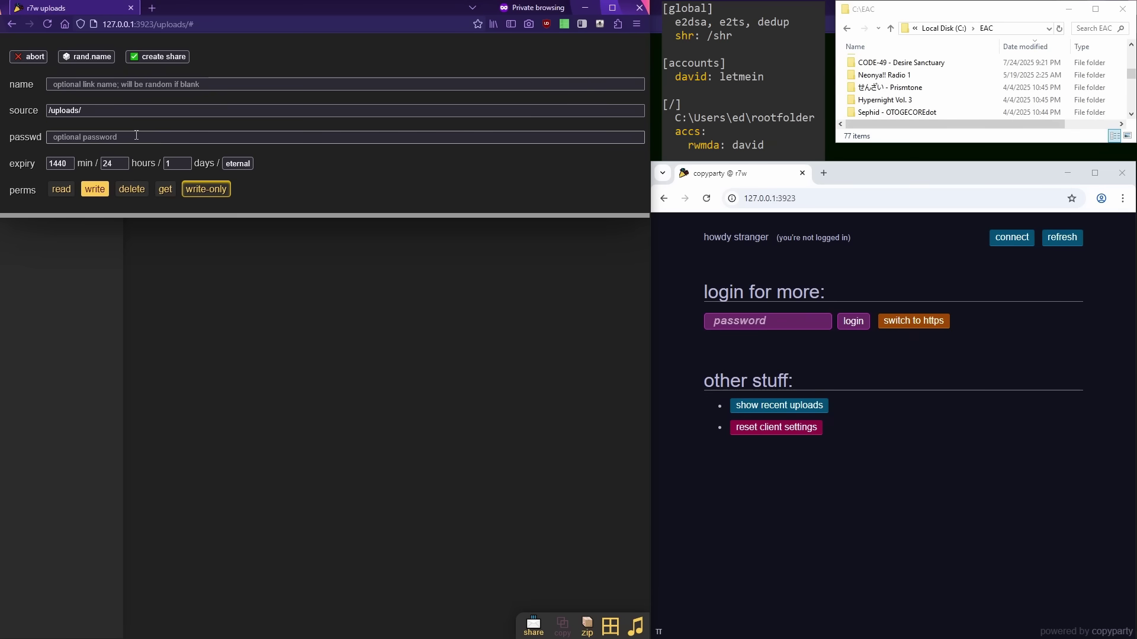
{"action": "left_click", "coordinate": [165, 61]}
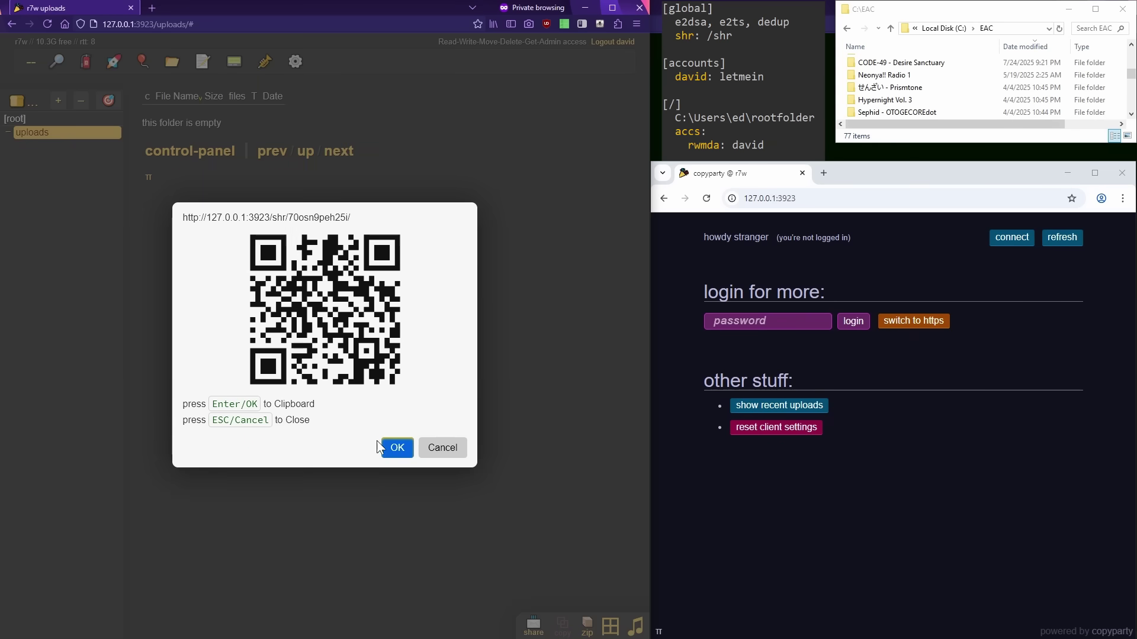
{"action": "left_click", "coordinate": [396, 447]}
Step: Open the share link in the second browser and upload the CODE-49 album folder
{"action": "left_click", "coordinate": [799, 198]}
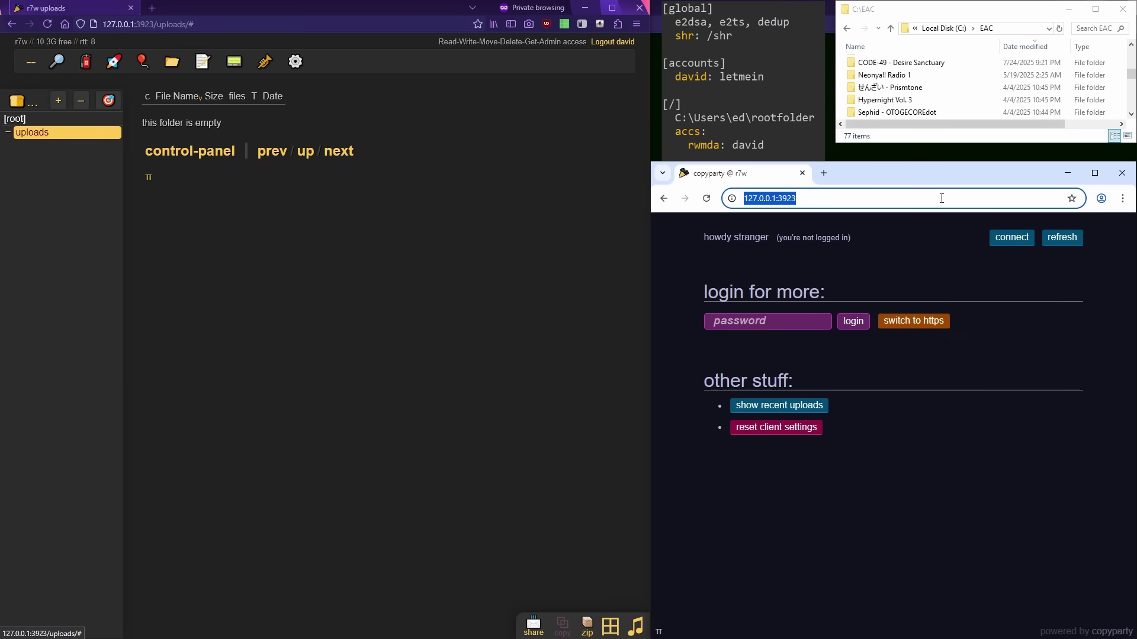
{"action": "key", "text": "ctrl+v"}
{"action": "key", "text": "Return"}
{"action": "left_click", "coordinate": [901, 62]}
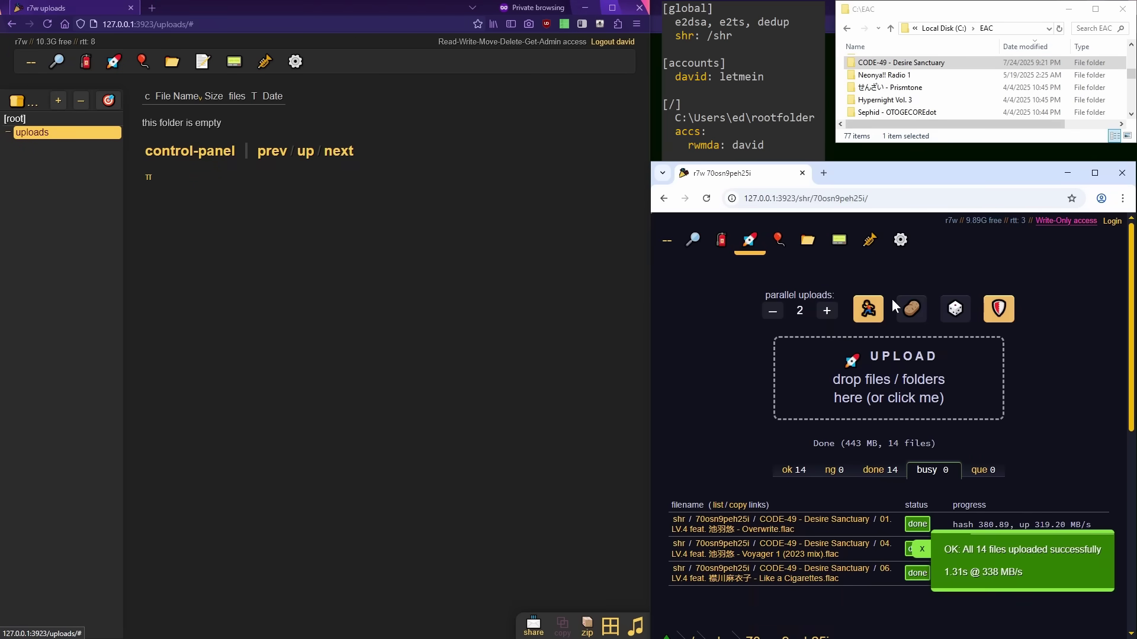
{"action": "left_click", "coordinate": [666, 241]}
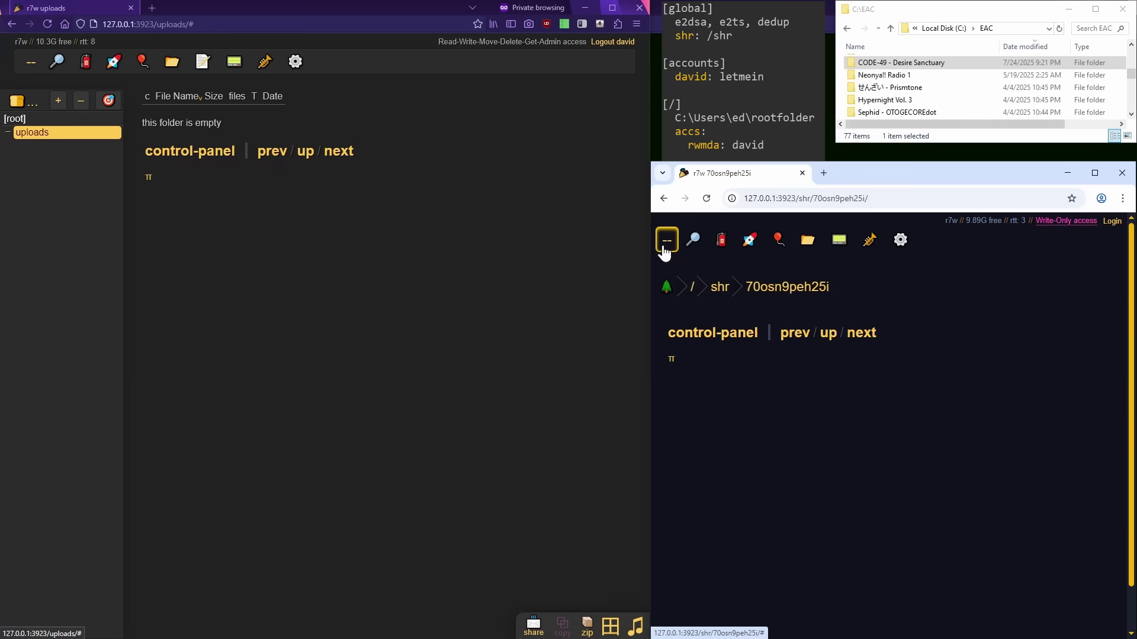
{"action": "left_click", "coordinate": [666, 241]}
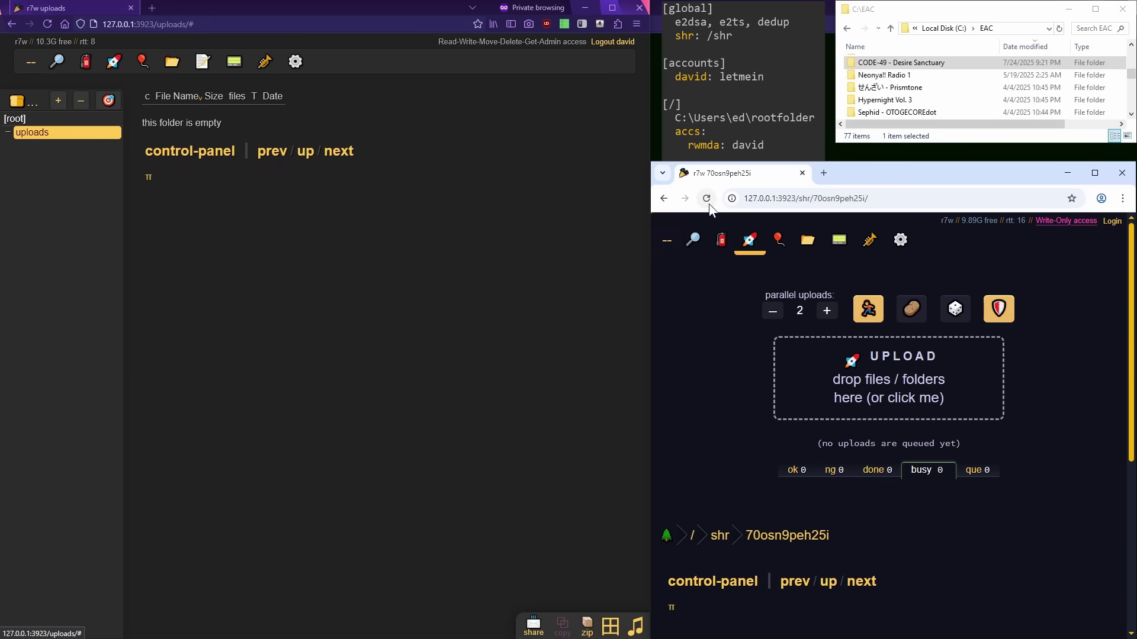
Step: Delete the m3u8 playlist from recent uploads using an 'm3u' filter
{"action": "left_click", "coordinate": [722, 240]}
{"action": "left_click", "coordinate": [853, 327]}
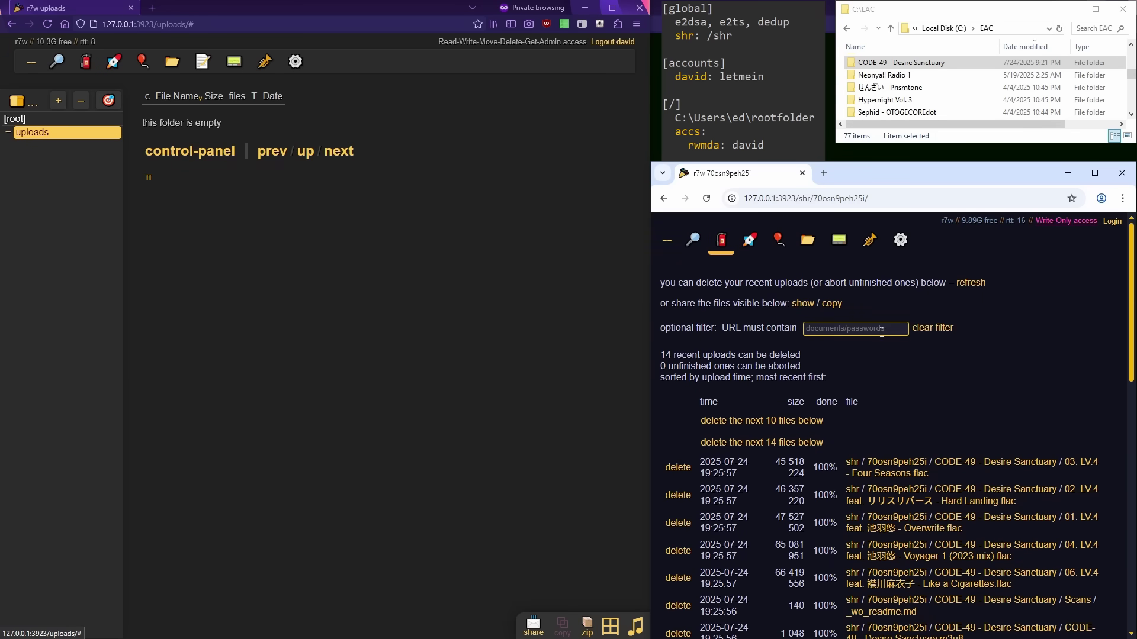
{"action": "type", "text": "m3u"}
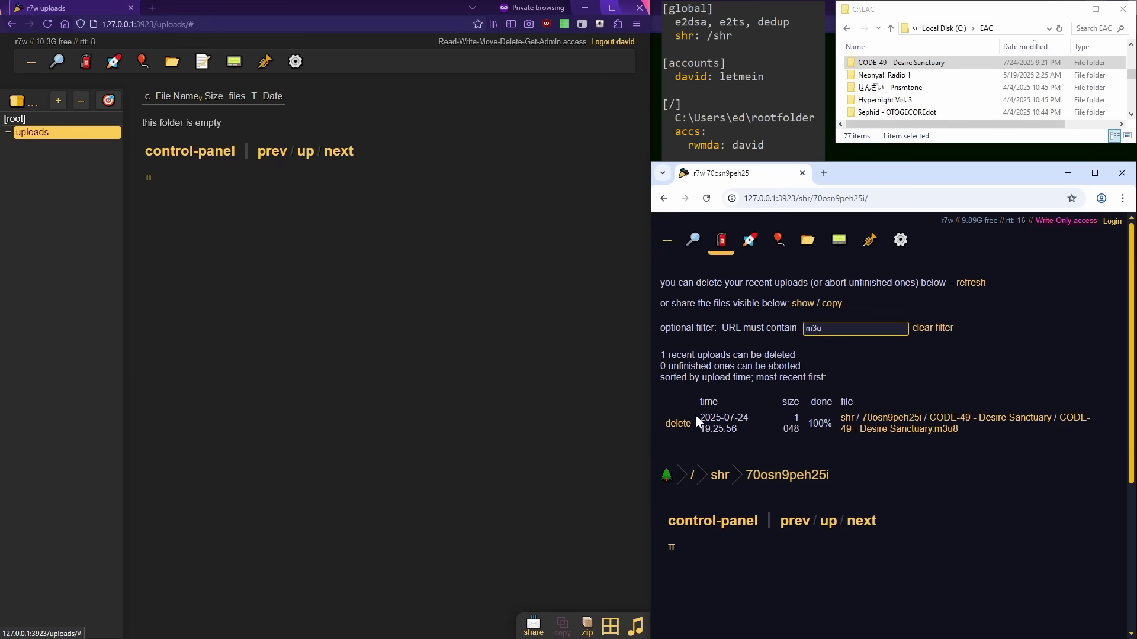
{"action": "left_click", "coordinate": [679, 422]}
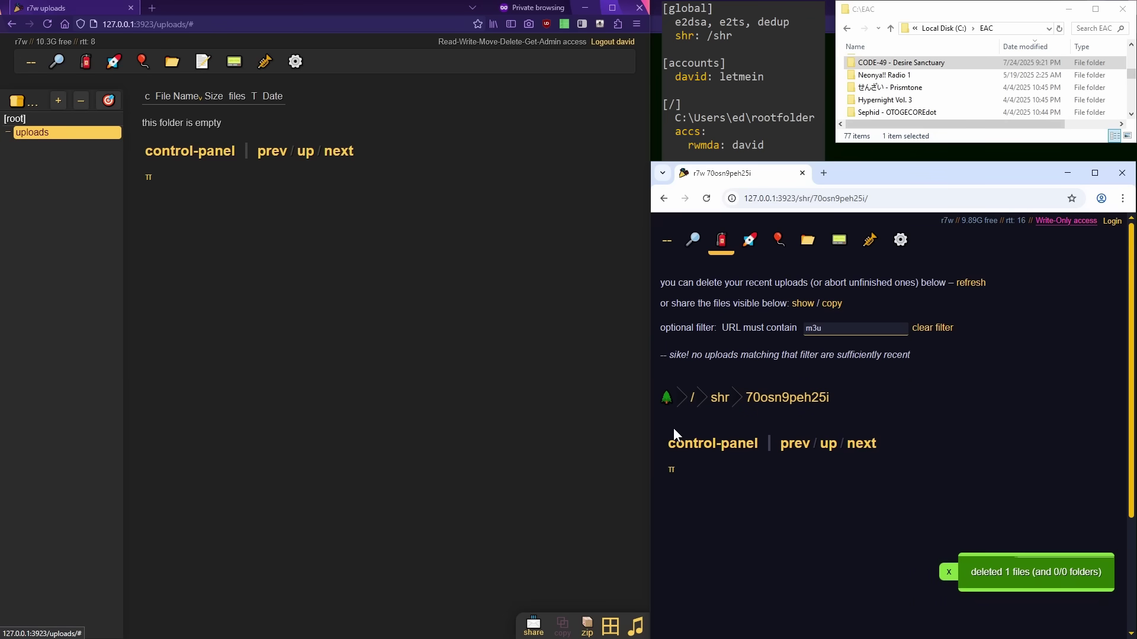
{"action": "left_click", "coordinate": [932, 328]}
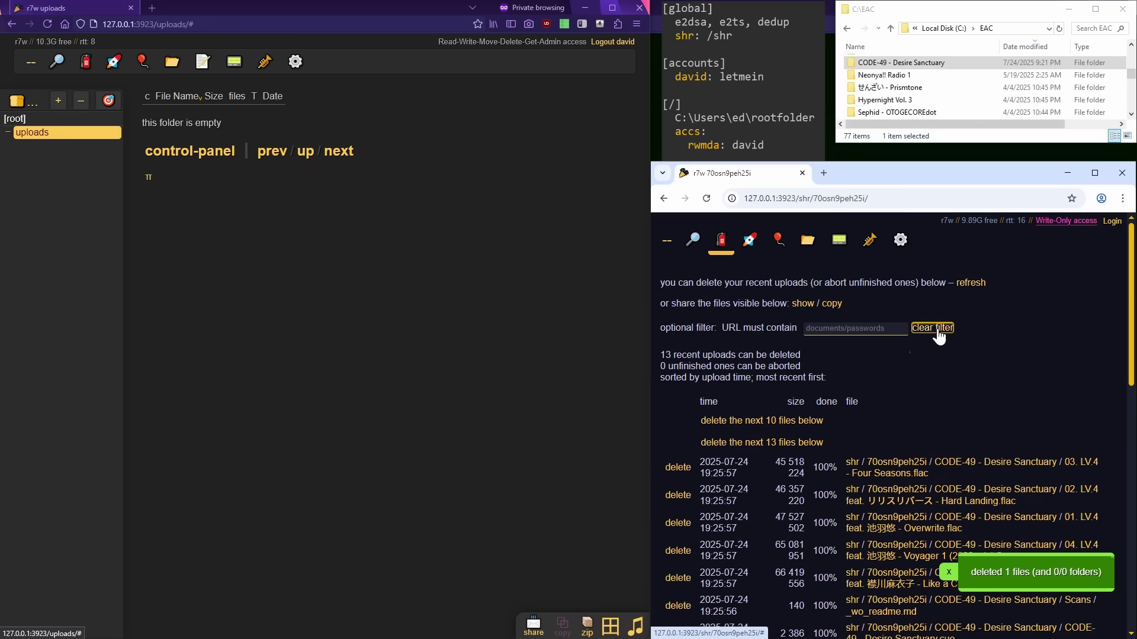
Step: Browse to CODE-49 - Desire Sanctuary/Scans and view _wo_readme.md
{"action": "left_click", "coordinate": [18, 134]}
{"action": "left_click", "coordinate": [53, 142]}
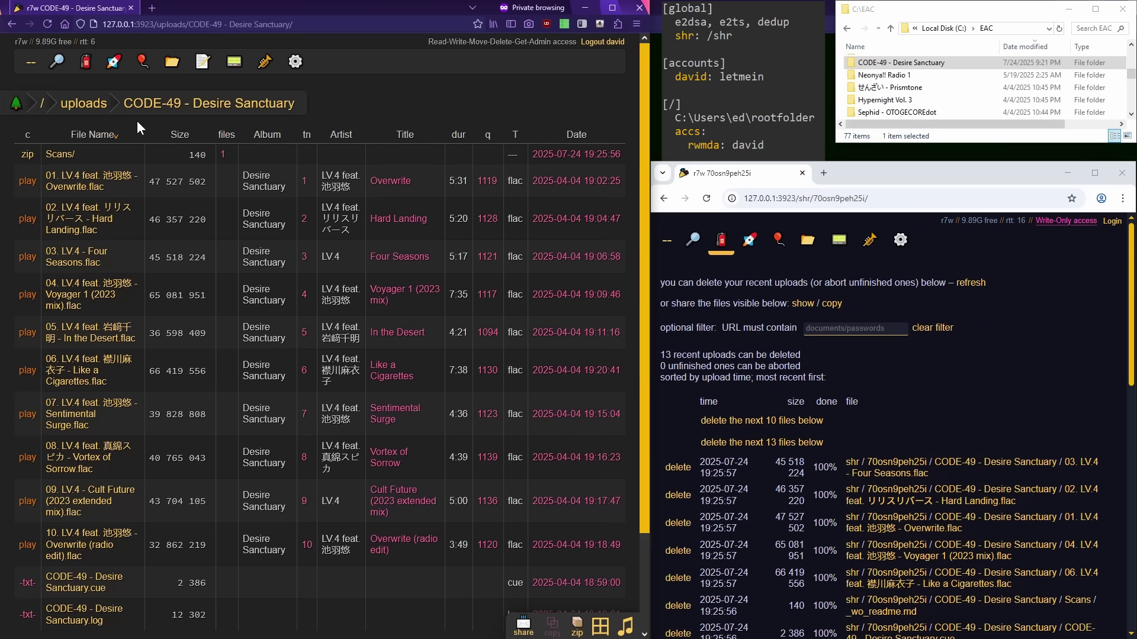
{"action": "left_click", "coordinate": [60, 153]}
{"action": "left_click", "coordinate": [53, 209]}
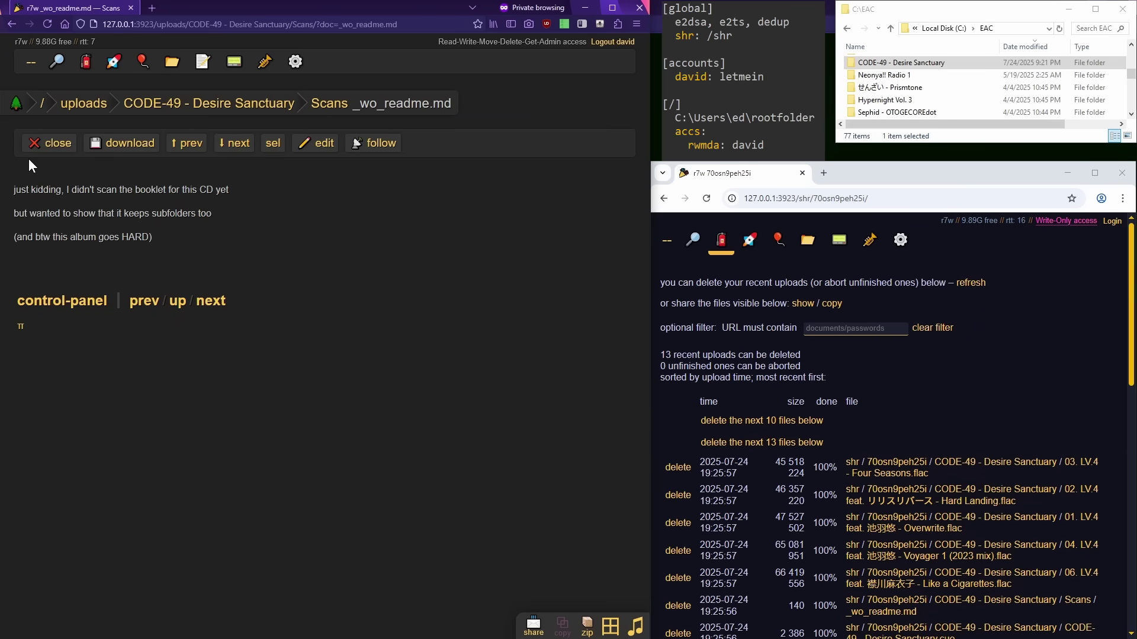
Step: Extend the upload share's expiry by one hour from the shares list
{"action": "left_click", "coordinate": [61, 301]}
{"action": "left_click", "coordinate": [178, 533]}
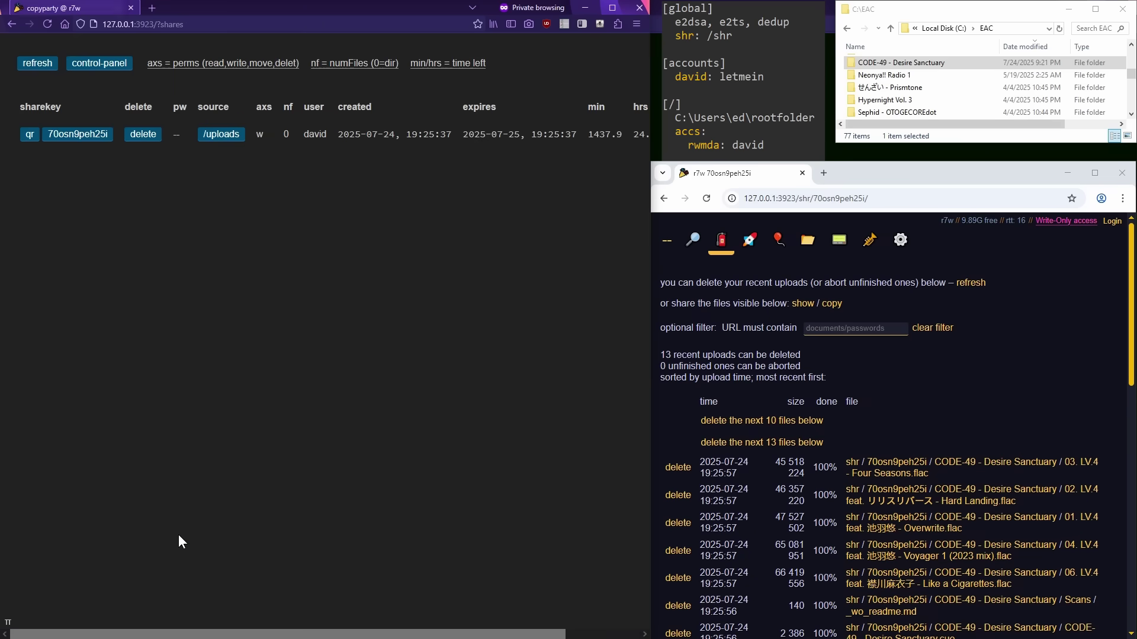
{"action": "scroll", "coordinate": [238, 305], "scroll_direction": "right", "scroll_amount": 3}
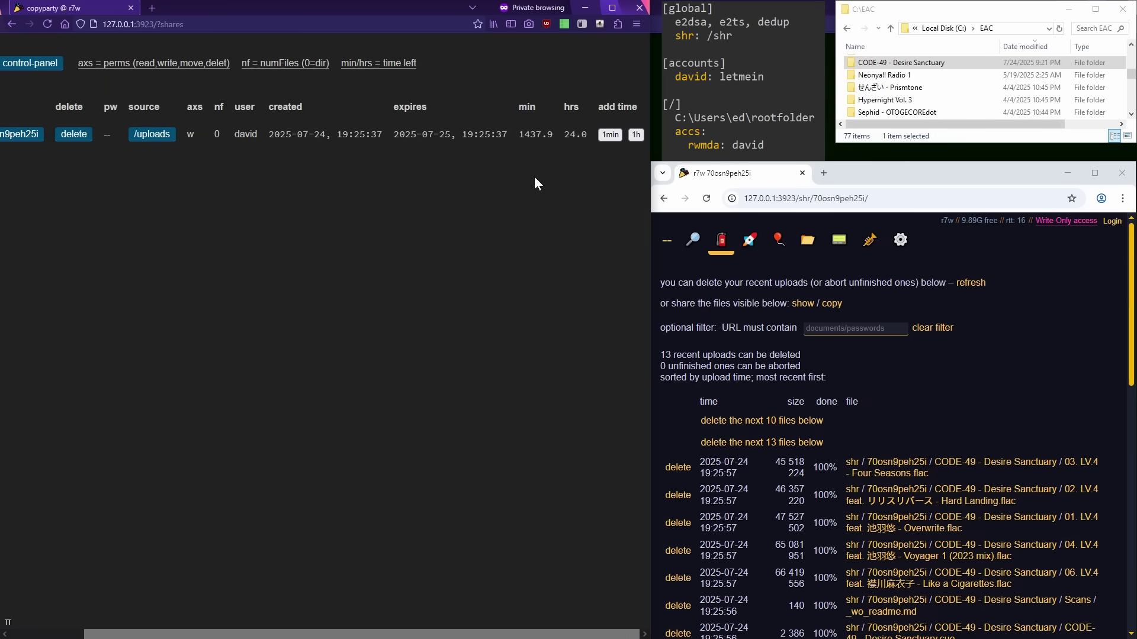
{"action": "left_click", "coordinate": [636, 134]}
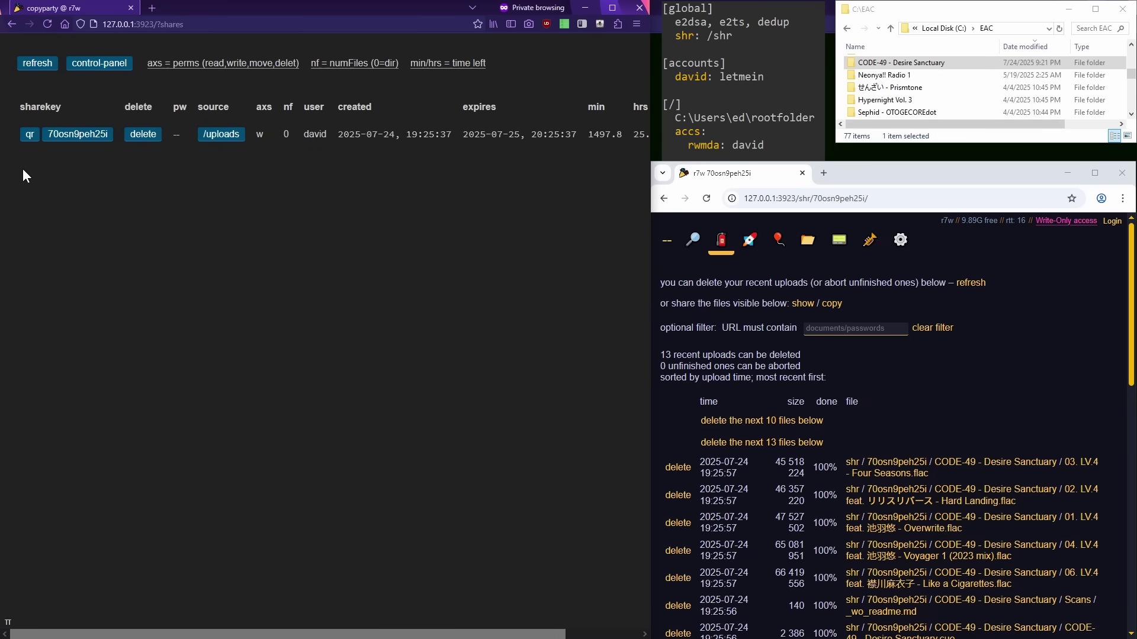
Step: View the share's QR code, delete the share, and reload its now-forbidden link
{"action": "left_click", "coordinate": [24, 140]}
{"action": "left_click", "coordinate": [60, 231]}
{"action": "left_click", "coordinate": [142, 134]}
{"action": "left_click", "coordinate": [707, 199]}
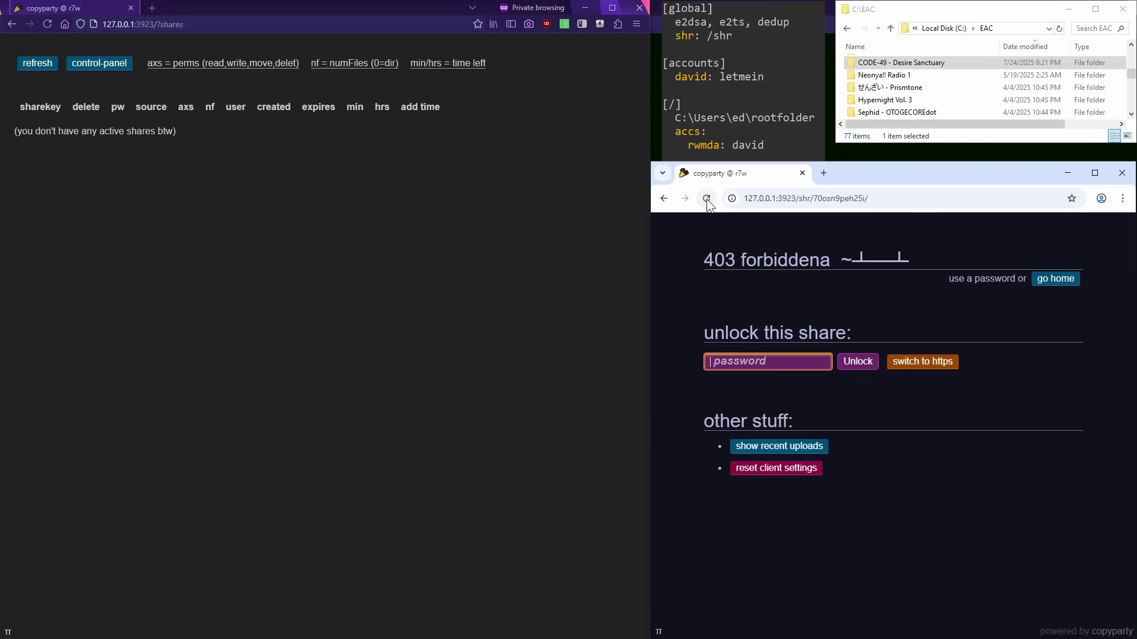